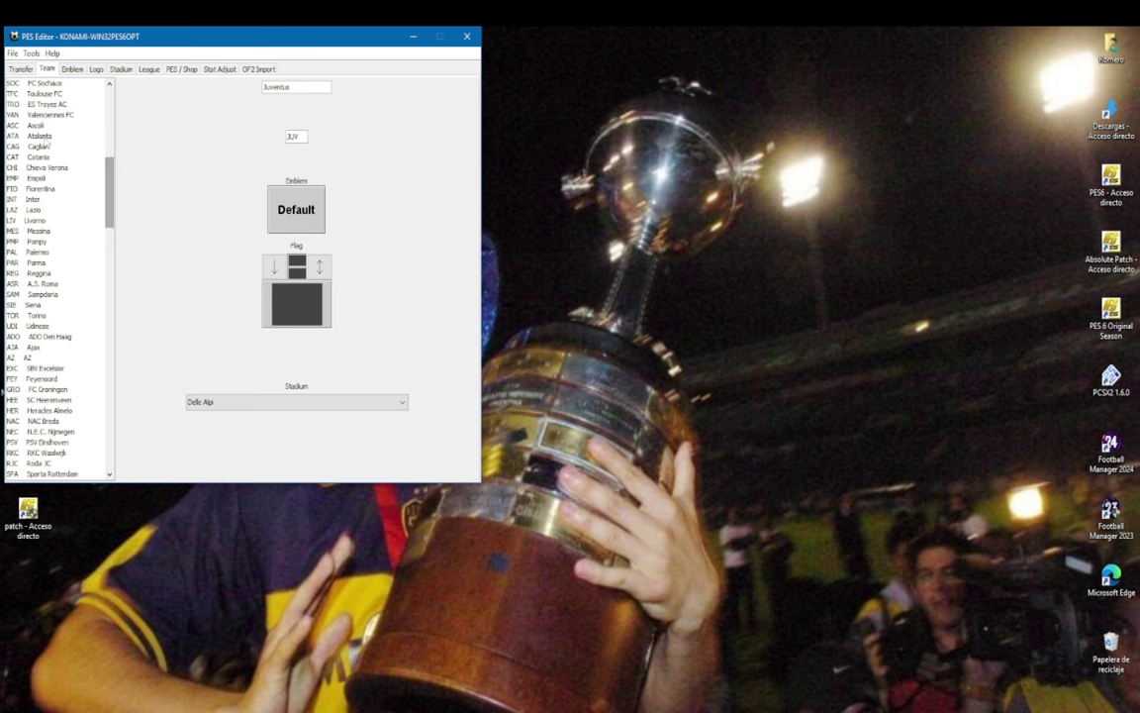
- Assign the Juventus emblem to the Ascoli team
left_click(40, 125)
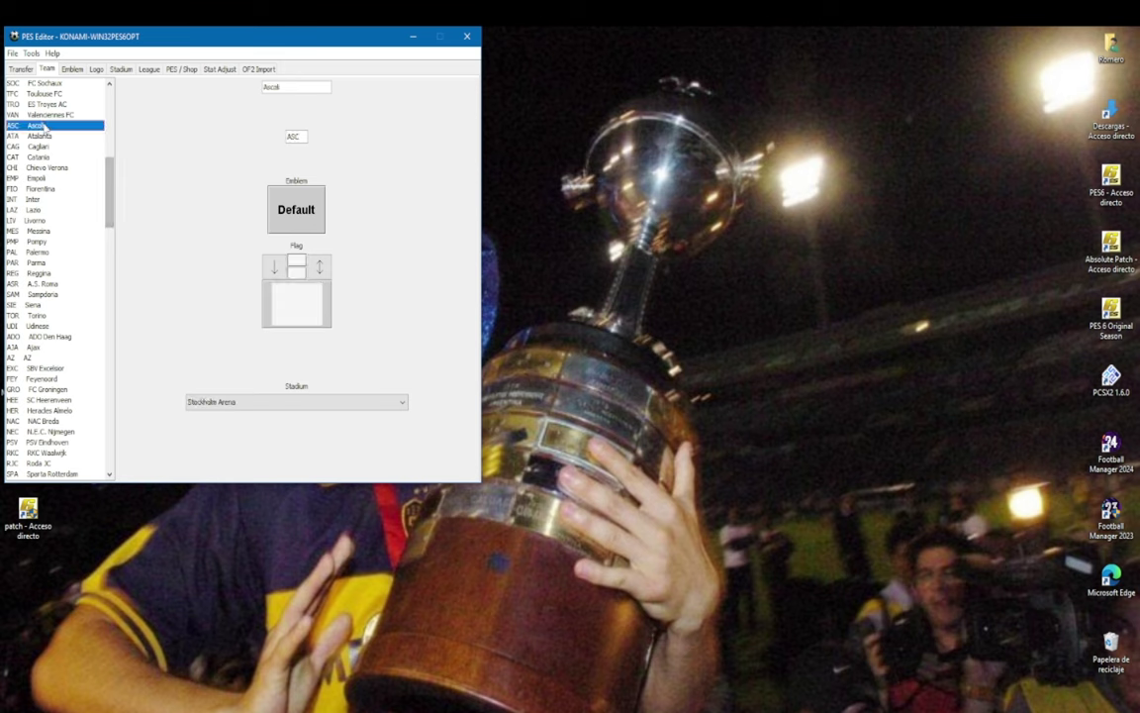
left_click(304, 211)
double_click(20, 79)
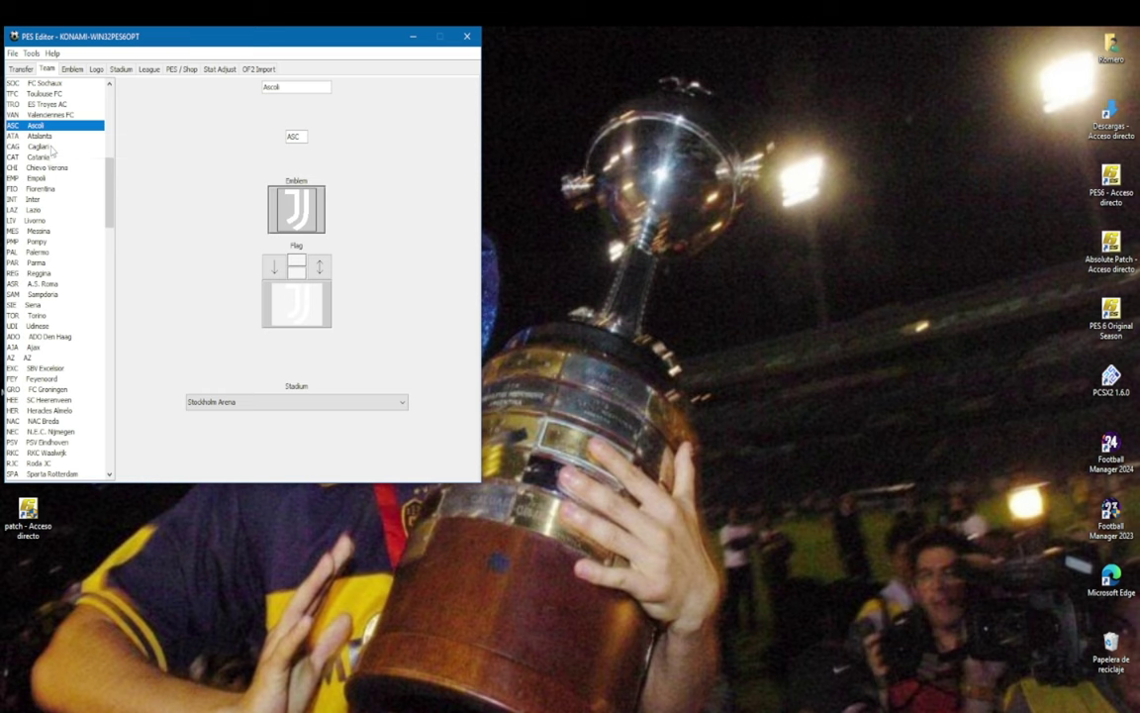
- View the emblem choices available for Ascoli and Atalanta
left_click(295, 209)
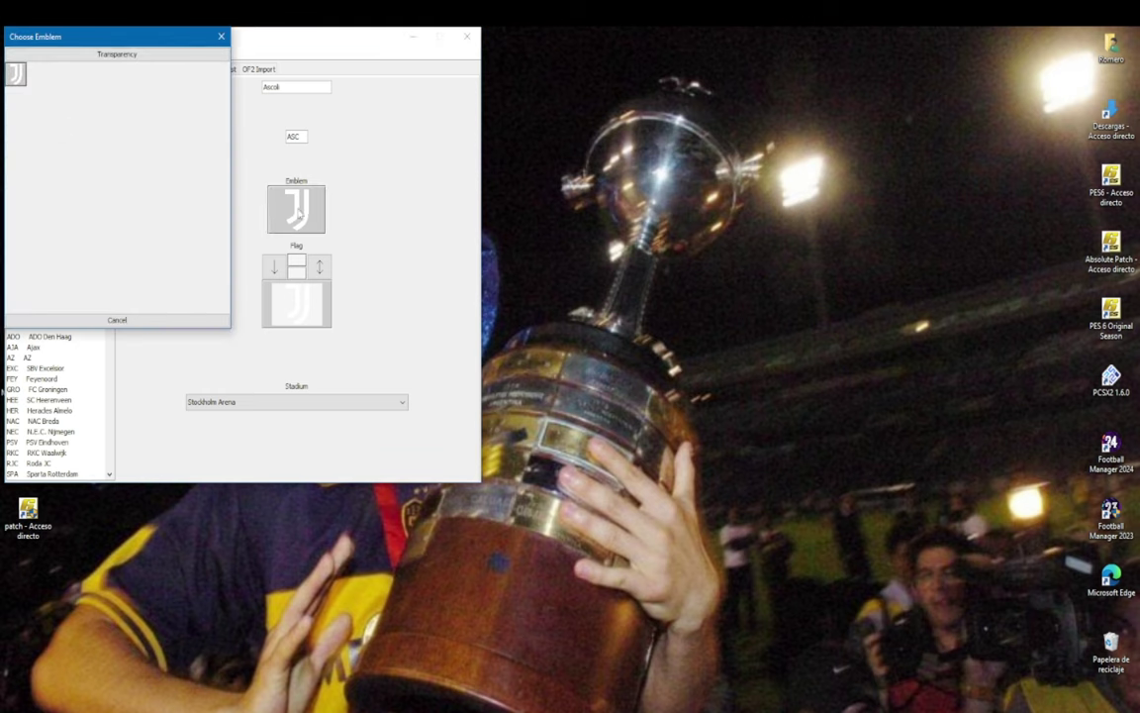
left_click(136, 320)
left_click(30, 138)
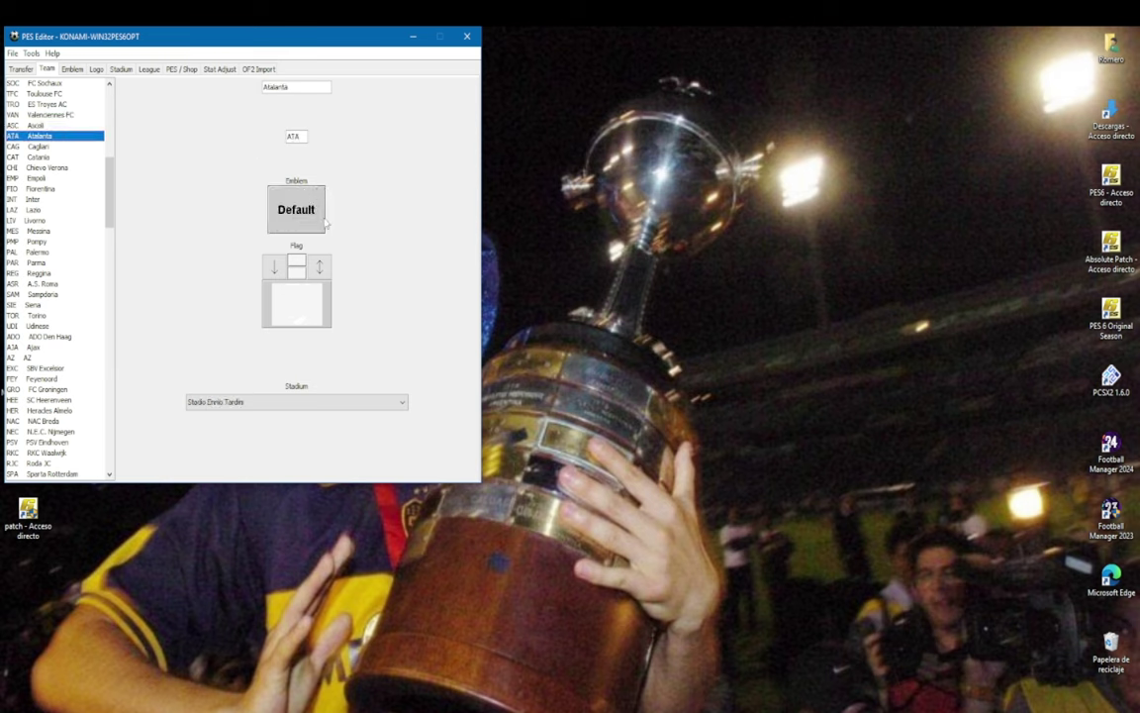
left_click(309, 204)
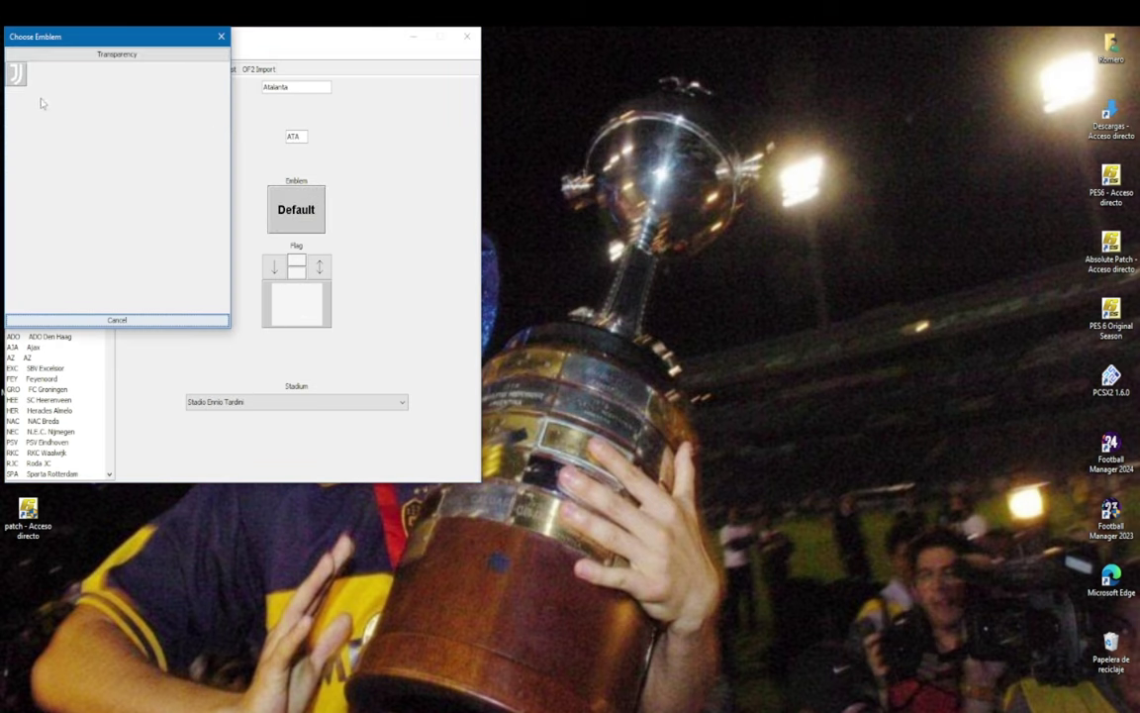
left_click(105, 321)
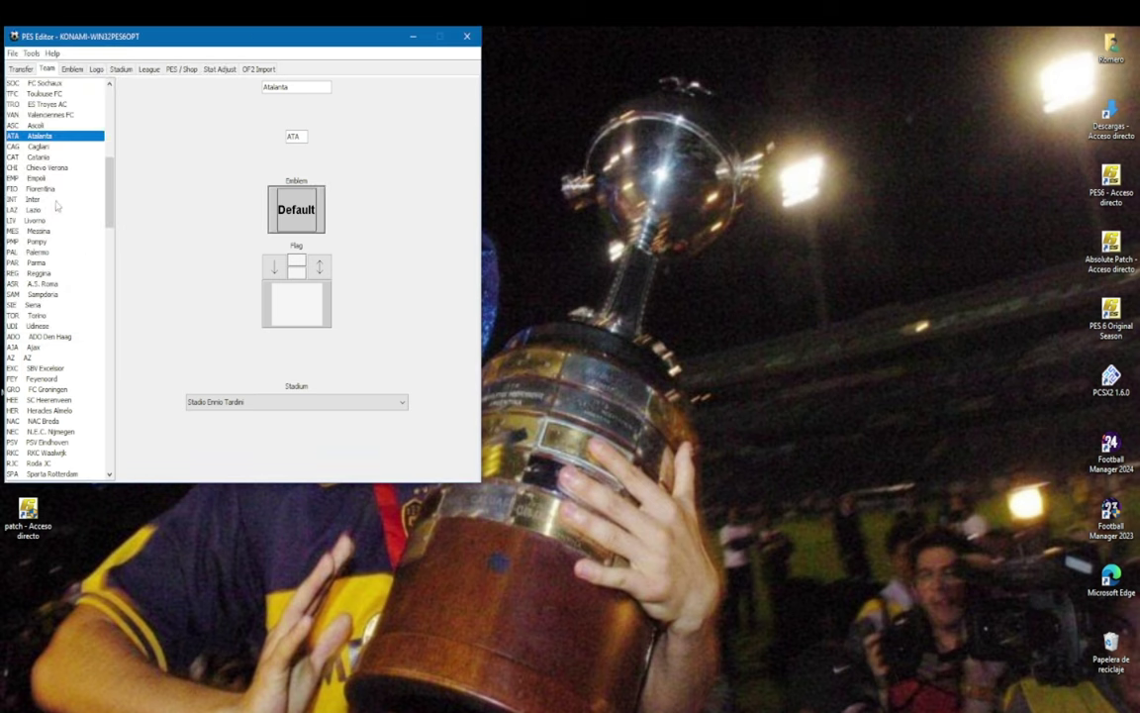
- Rename the Ascoli team as "Juventus FC" and set its abbreviation to JUV
left_click(48, 126)
left_click_drag(287, 88, 254, 87)
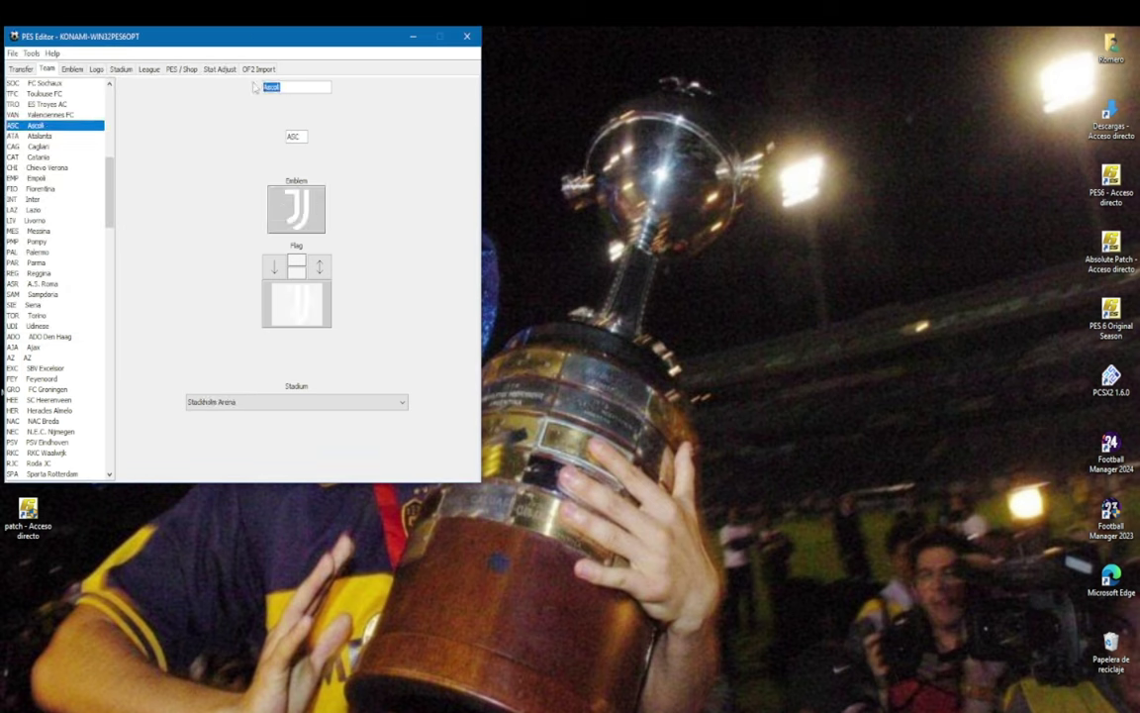
type("Juventus FC")
key("Return")
left_click(52, 126)
left_click(284, 138)
type("JUV")
key("Return")
left_click(57, 126)
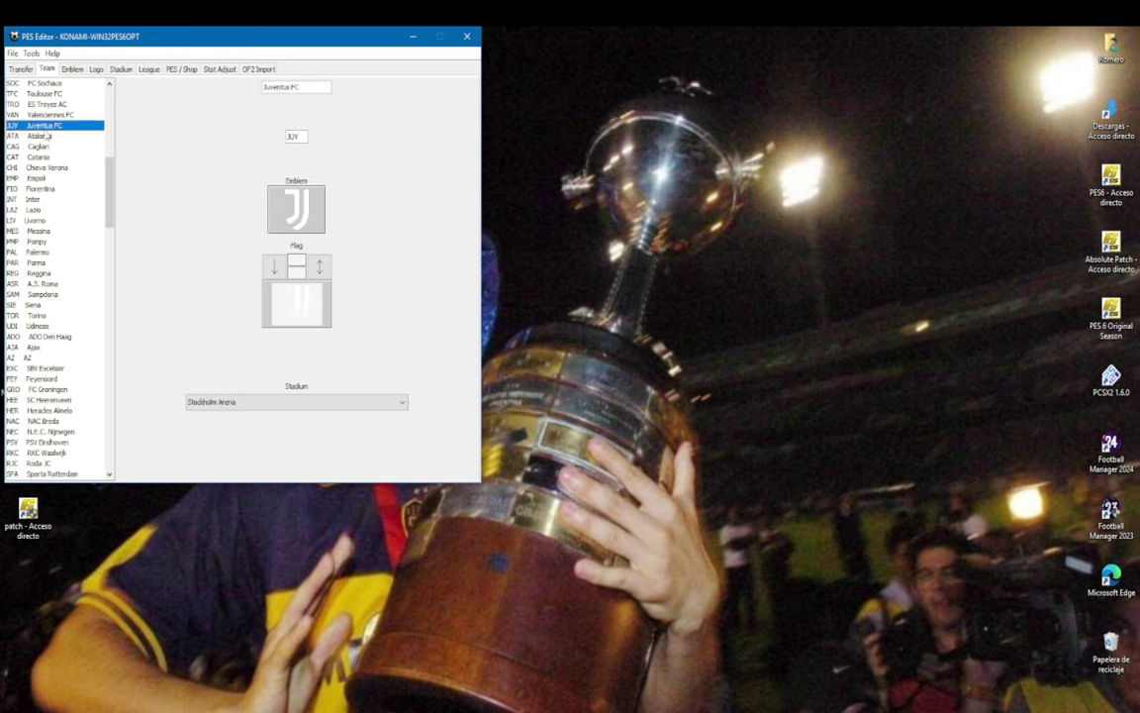
- Save the option file with the Juventus FC changes
left_click(13, 53)
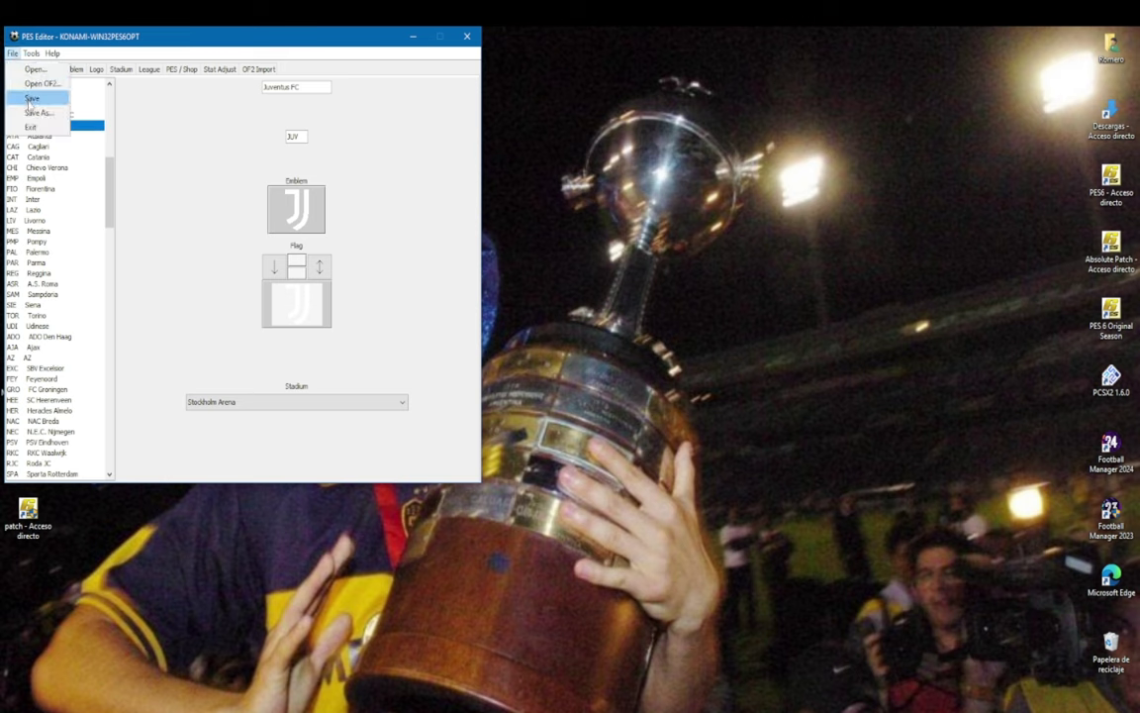
left_click(27, 94)
left_click(245, 302)
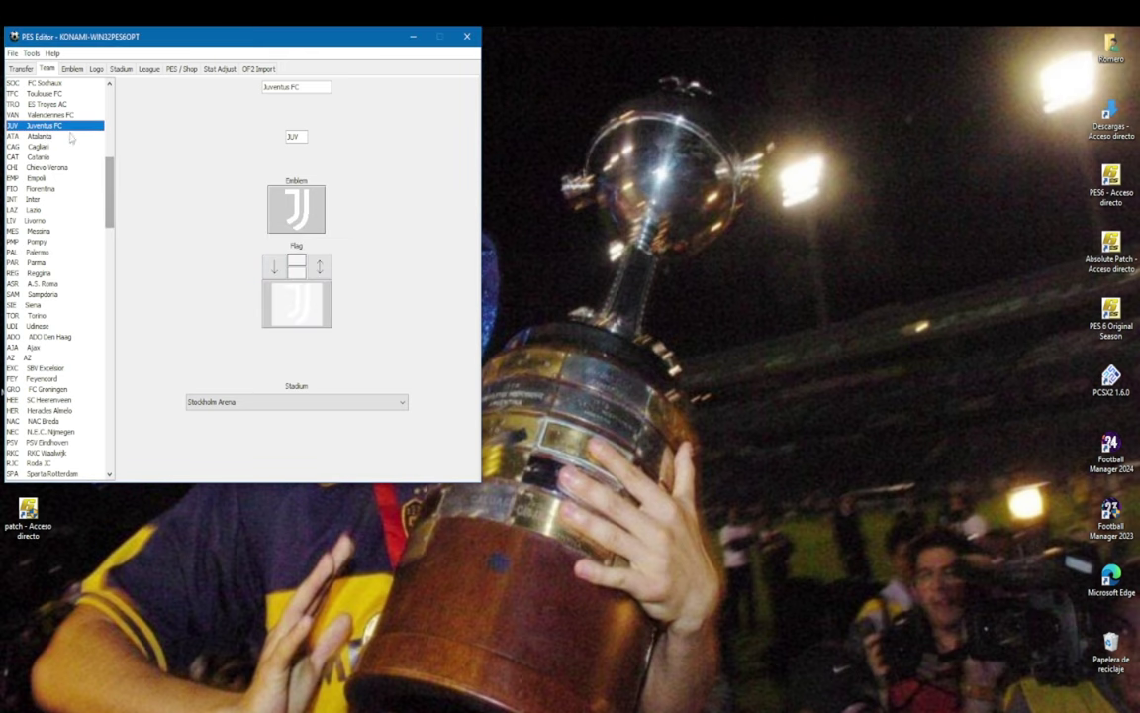
- Rename the Atalanta team as "AC Milan"
left_click(50, 135)
left_click_drag(293, 87, 251, 83)
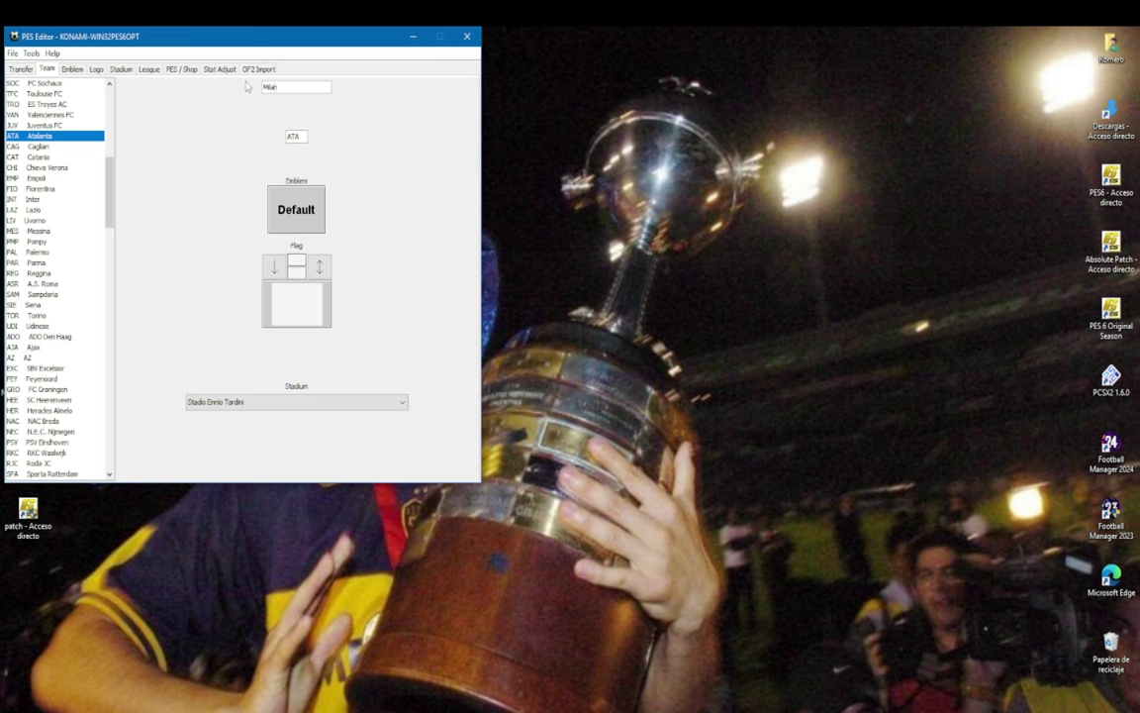
type("AC Milan")
key("Return")
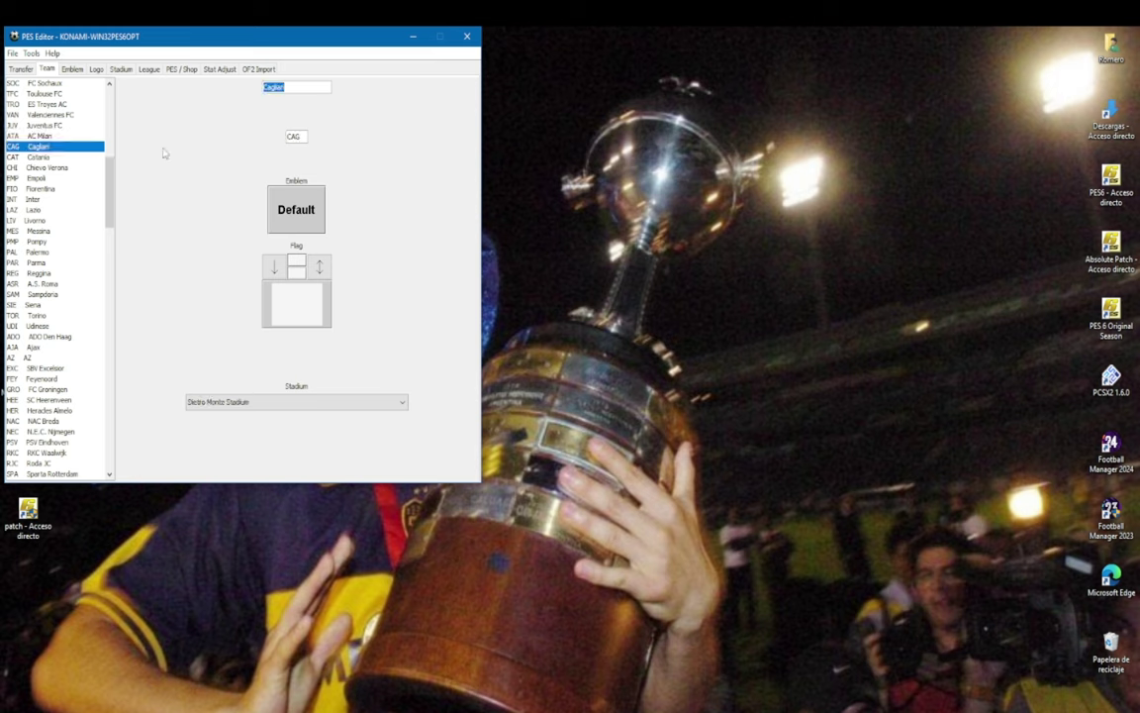
- Set the AC Milan team's abbreviation to ACM
left_click(55, 127)
left_click_drag(302, 138, 243, 139)
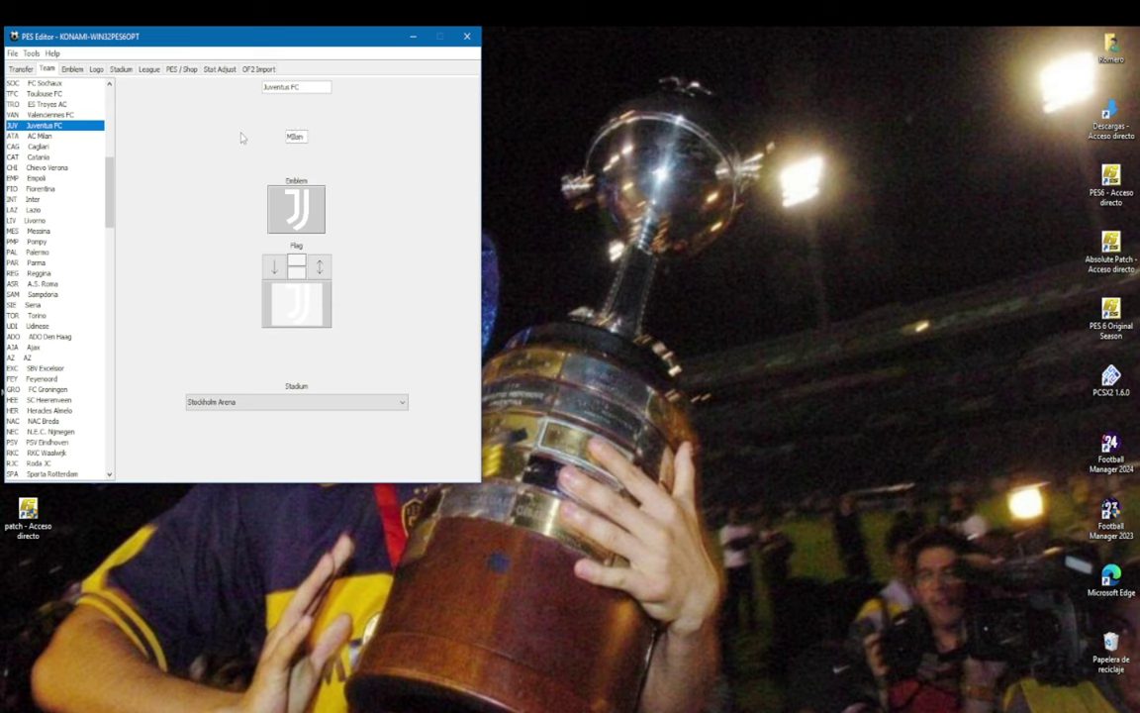
key("Return")
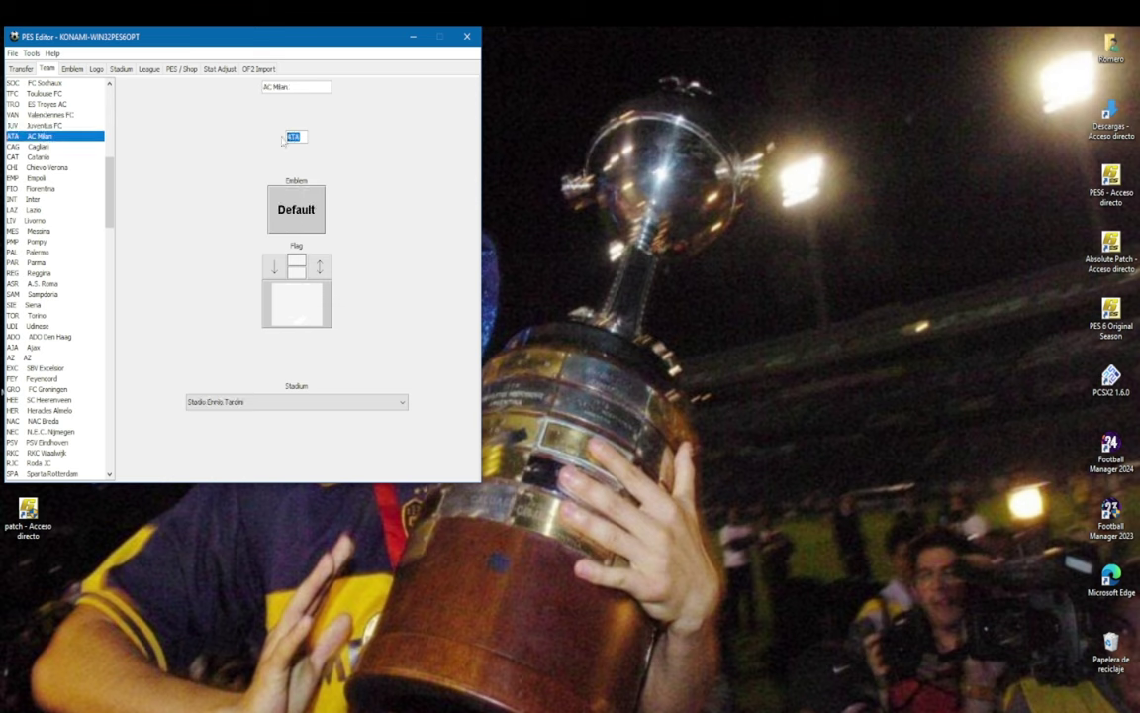
type("ACM")
key("Return")
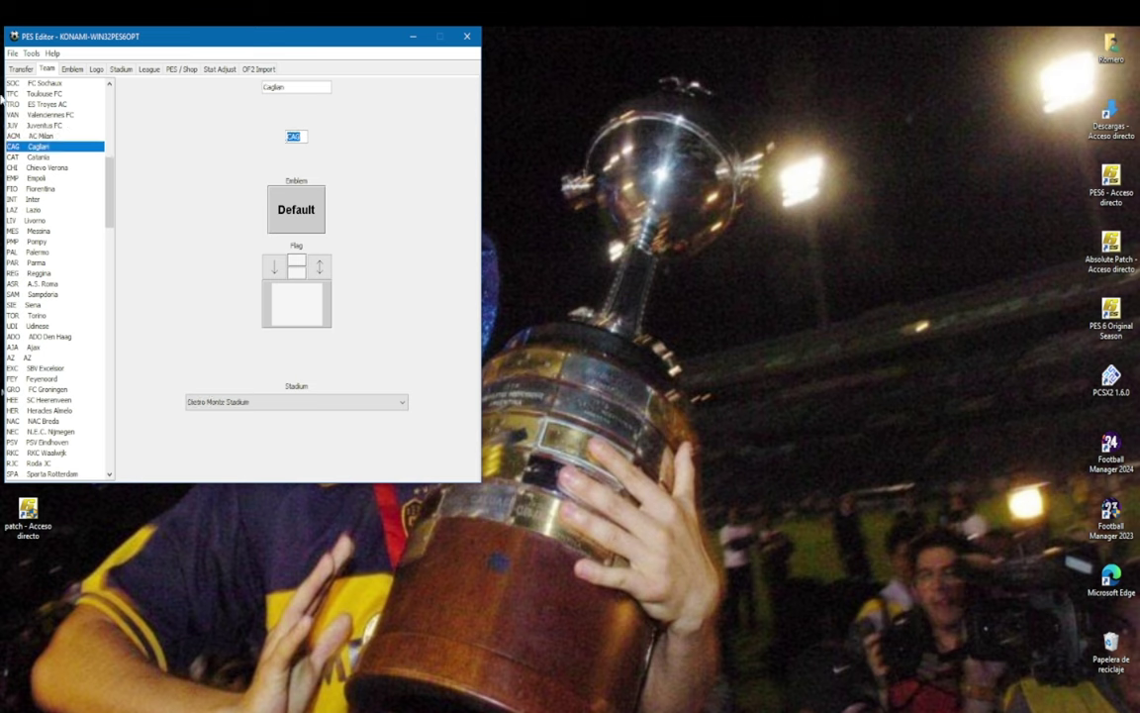
- Save the option file with the AC Milan changes and close the editor
left_click(12, 53)
left_click(30, 96)
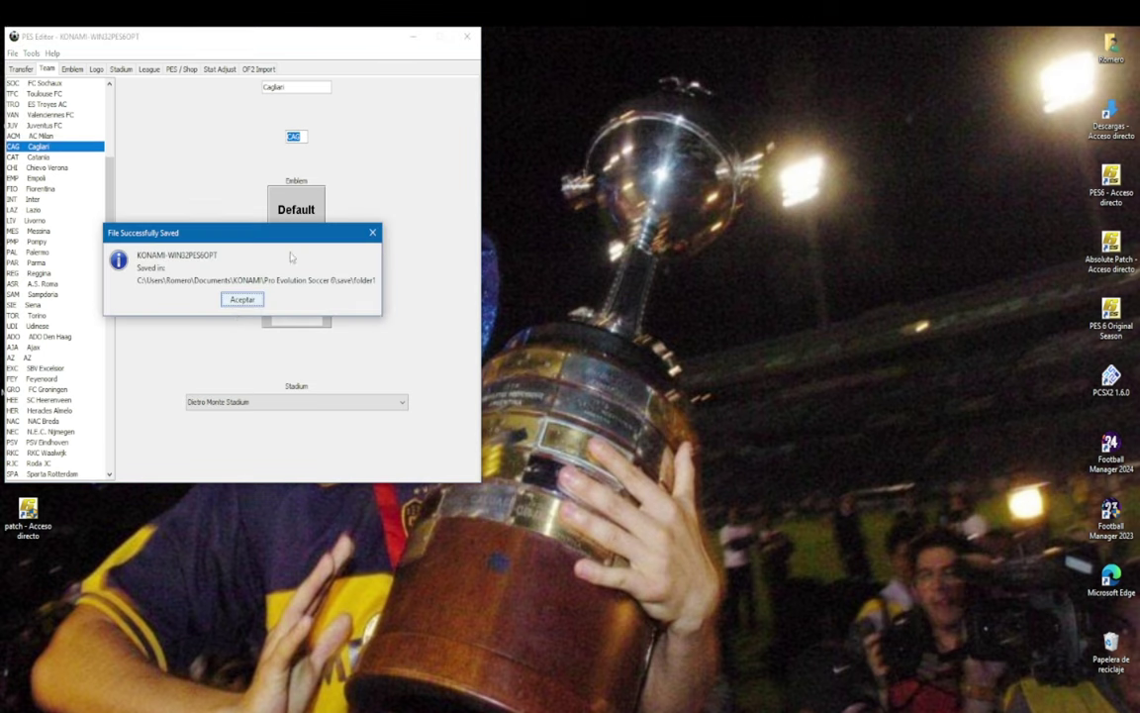
left_click(242, 300)
left_click(468, 39)
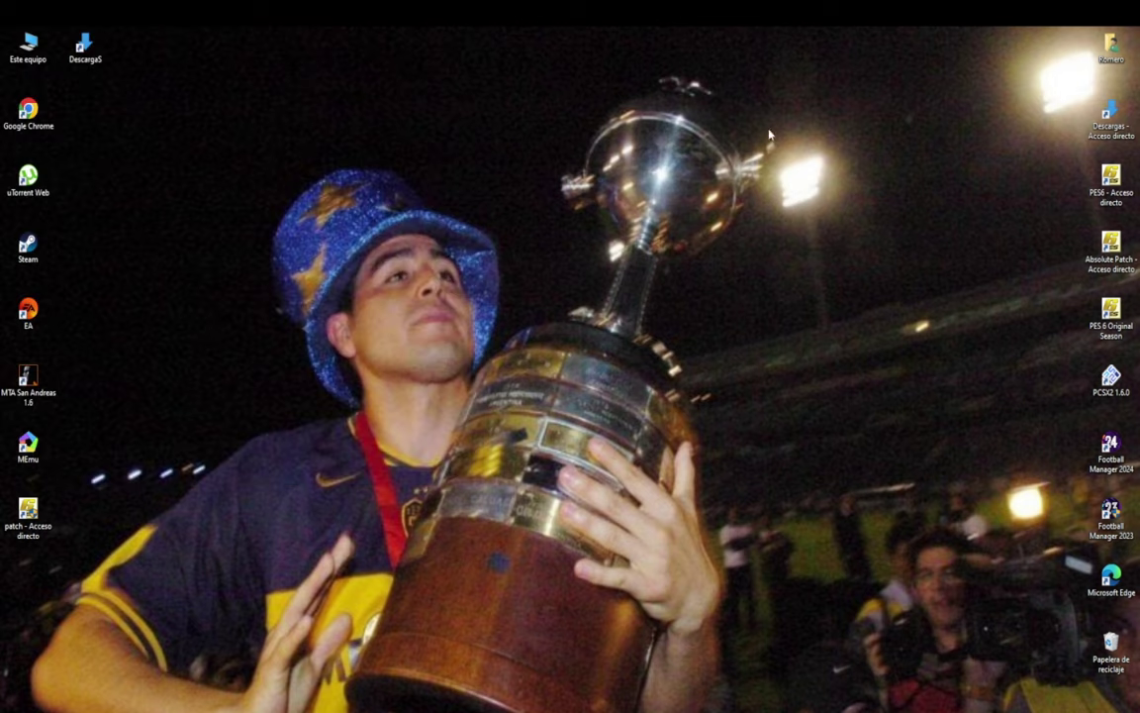
- Launch Pro Evolution Soccer 6 from the PES6 desktop shortcut and enter the player editing mode (Editar jugador)
double_click(1109, 180)
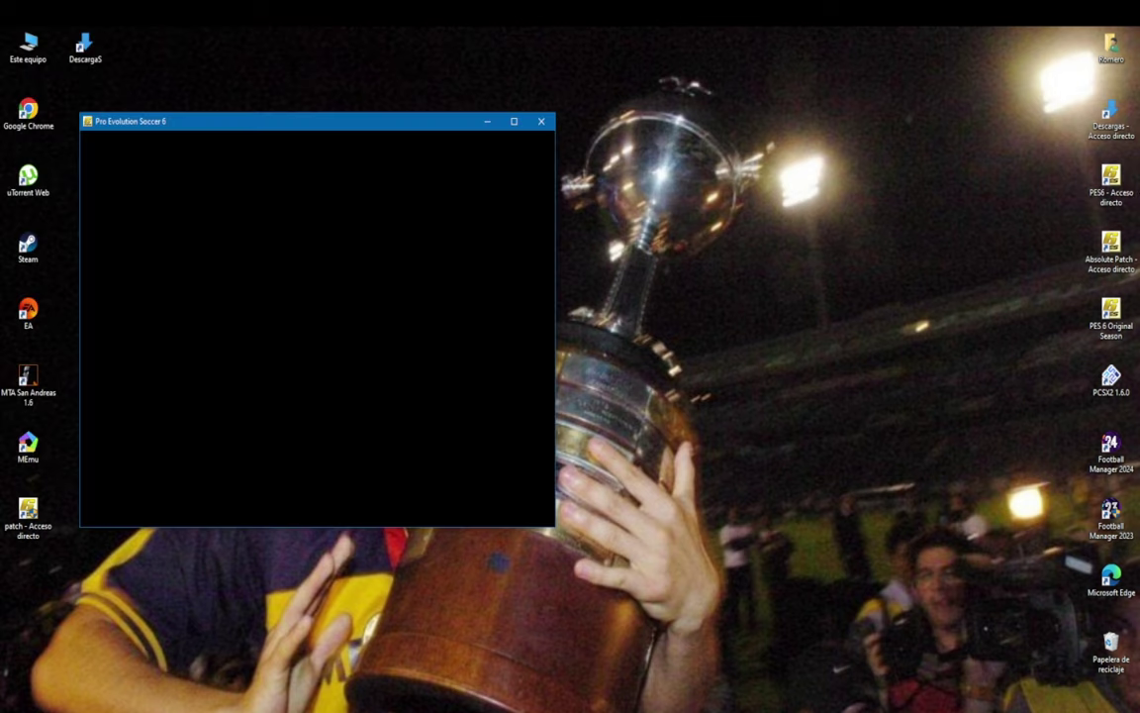
key("Down")
key("Return")
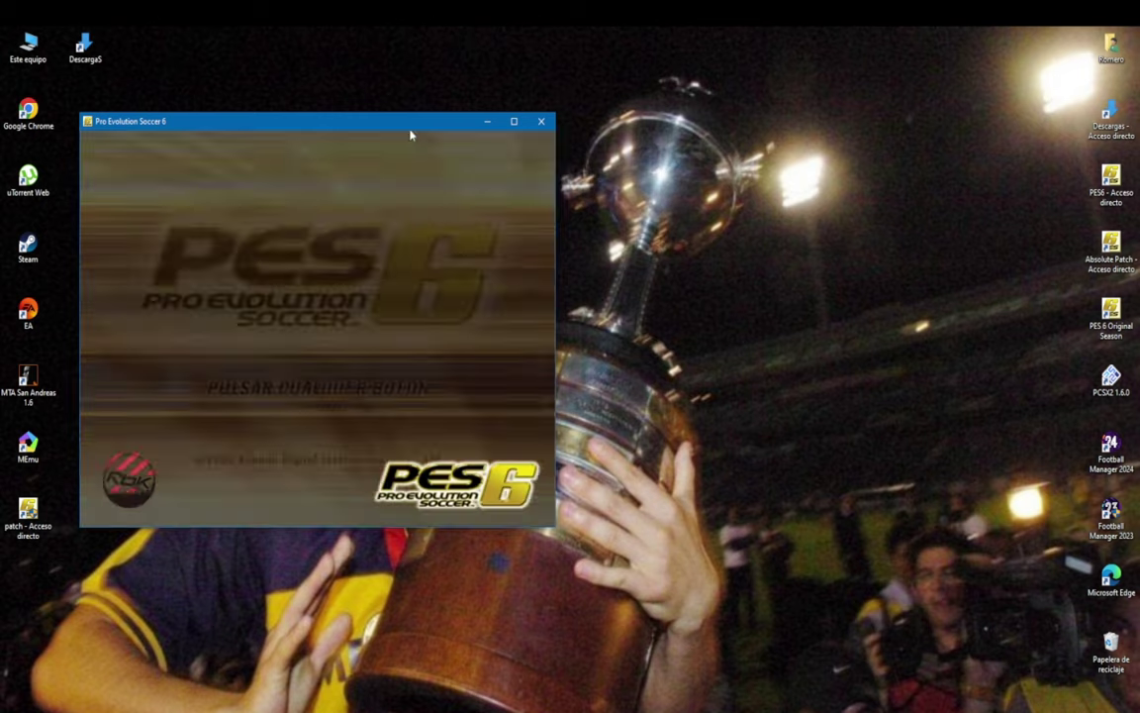
key("Down")
key("Down")
key("Down")
key("Down")
key("Down")
key("Return")
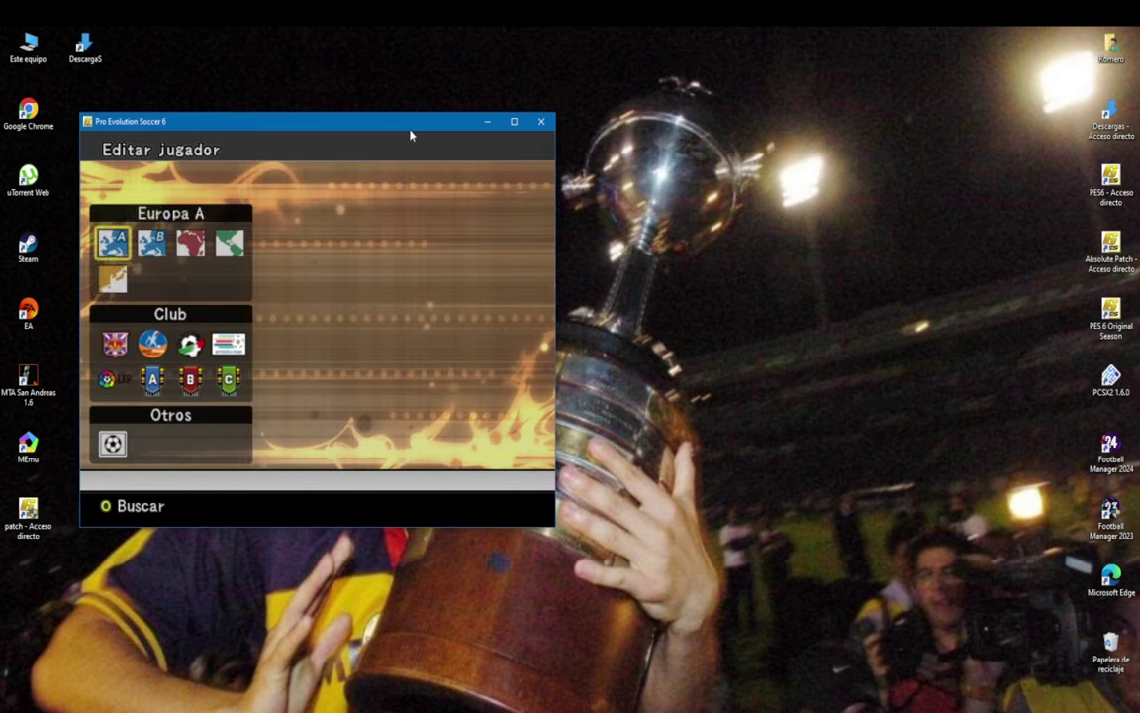
- Open the Serie A clubs and inspect the Juventus FC player list and its players' kit
key("Down")
key("Down")
key("Right")
key("Right")
key("Return")
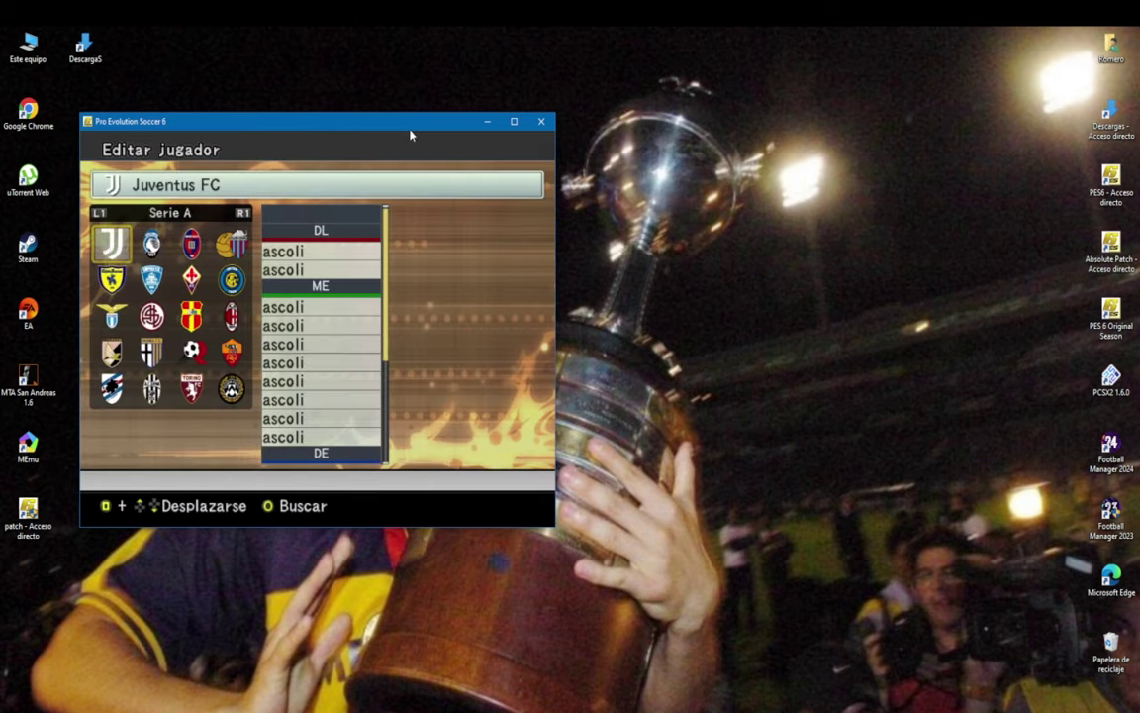
key("Return")
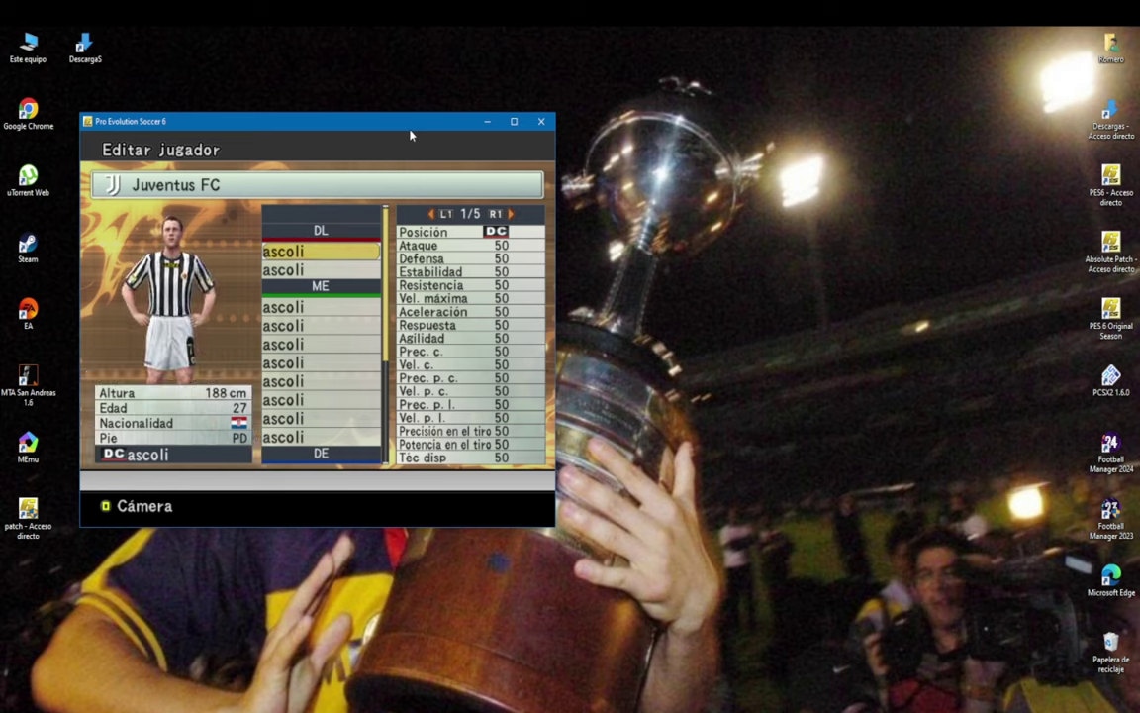
key("Escape")
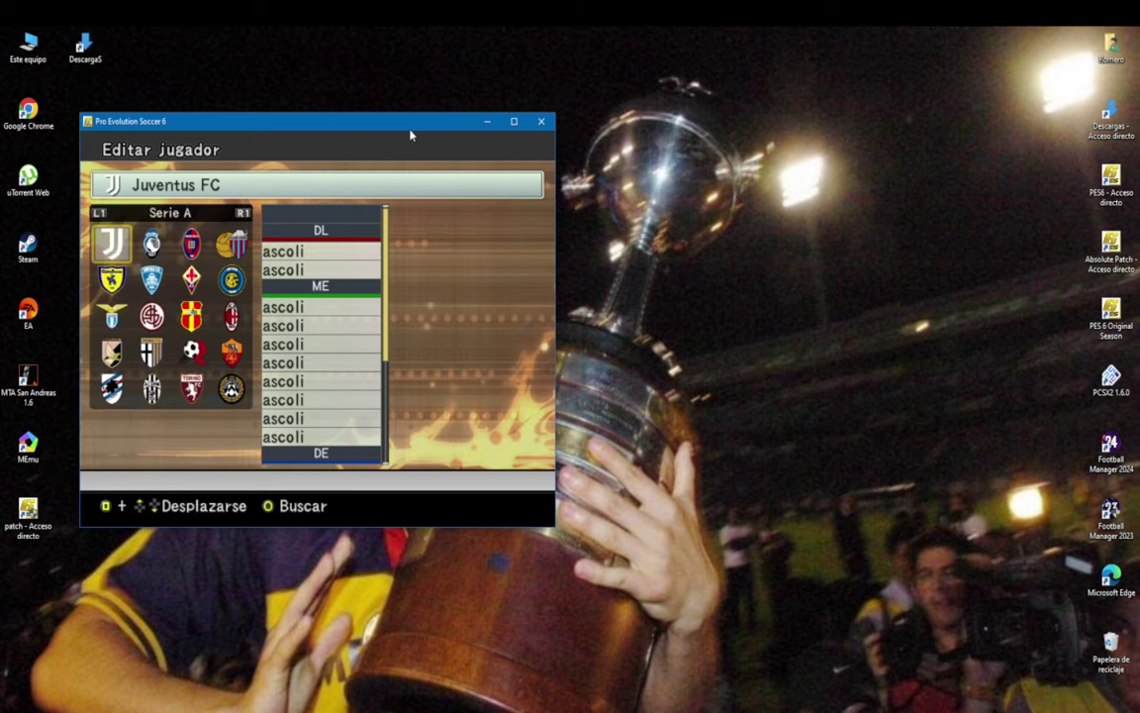
key("Return")
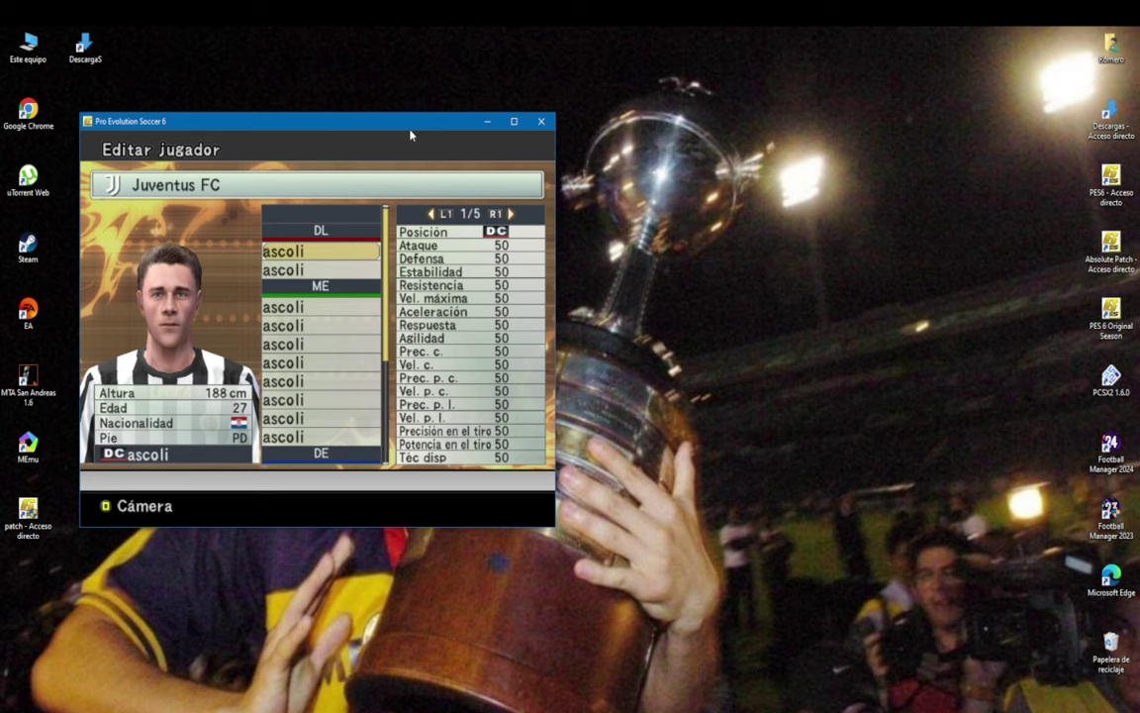
key("Escape")
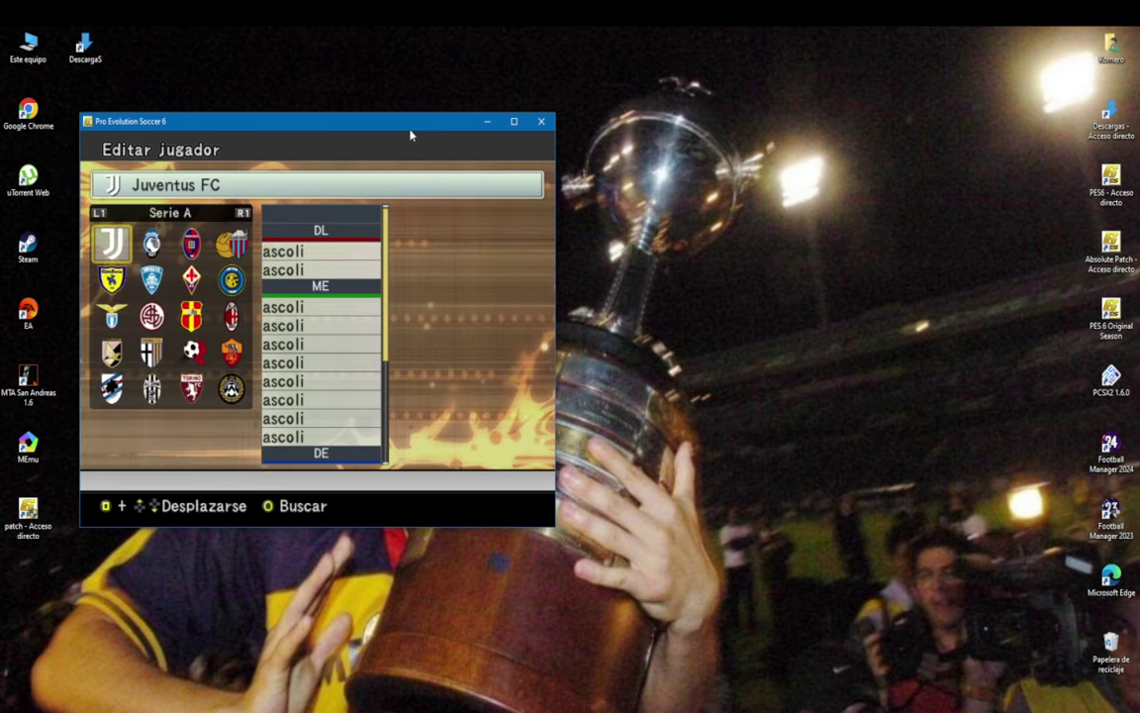
key("Return")
key("Escape")
- Inspect the AC Milan player list in Serie A
key("Right")
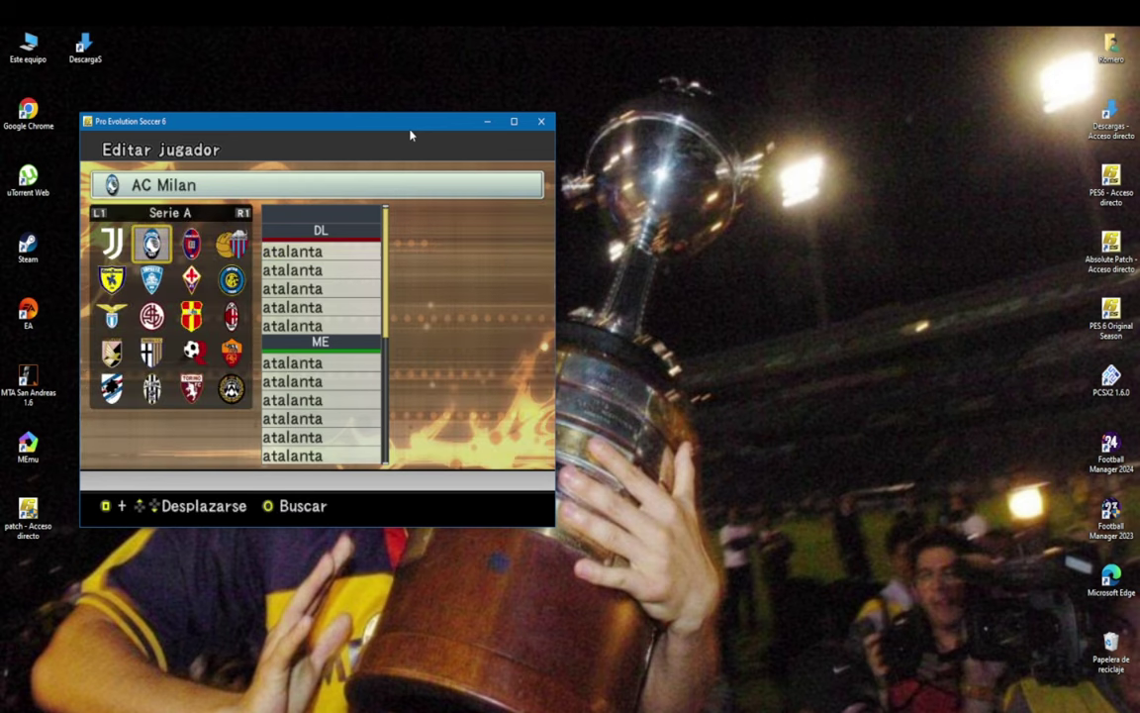
key("Return")
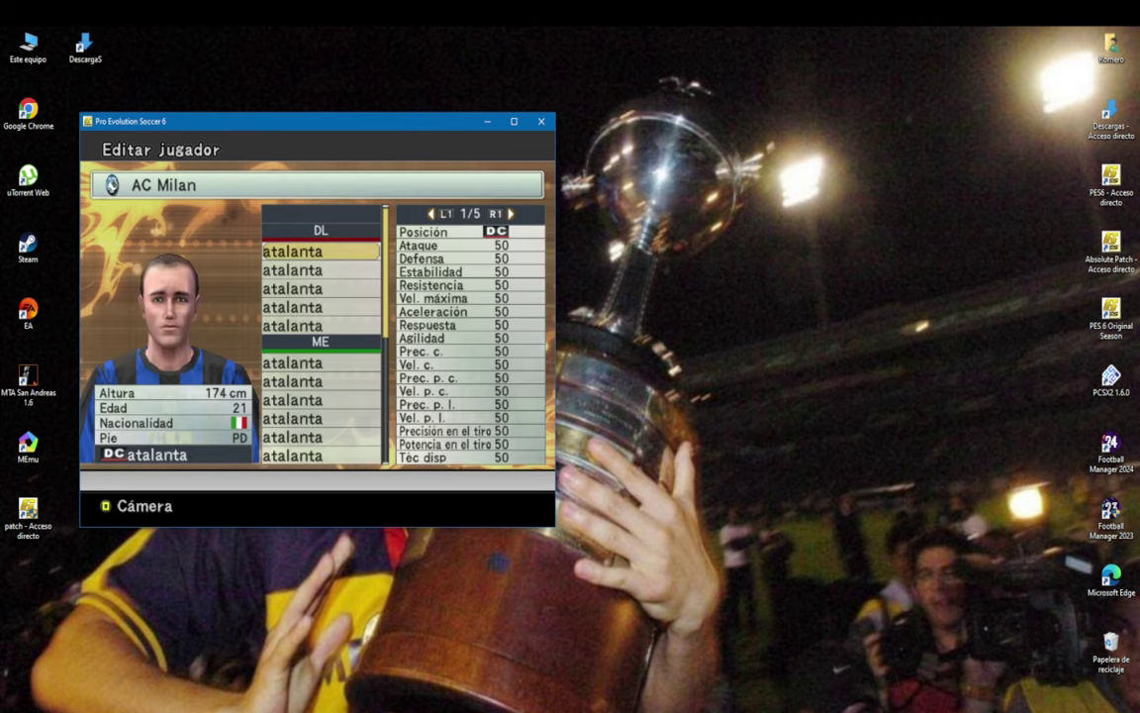
key("Escape")
- Inspect the Pompy team's players in Serie A and return to the league selection
key("Right")
key("Down")
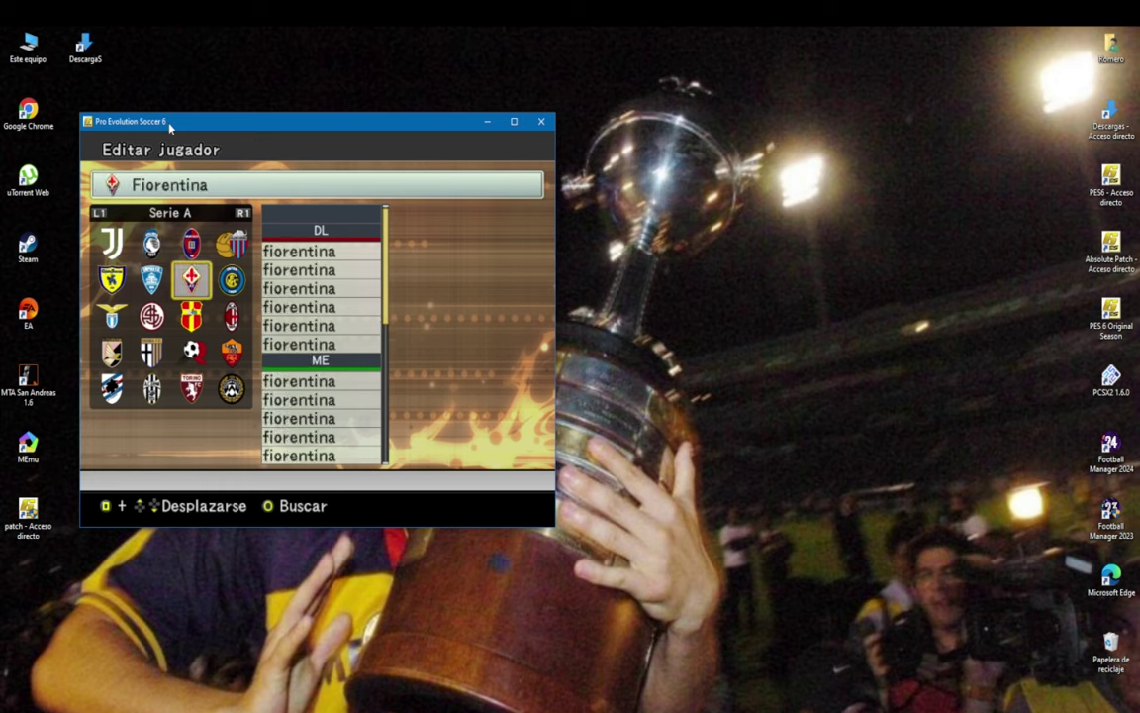
key("Right")
key("Down")
key("Return")
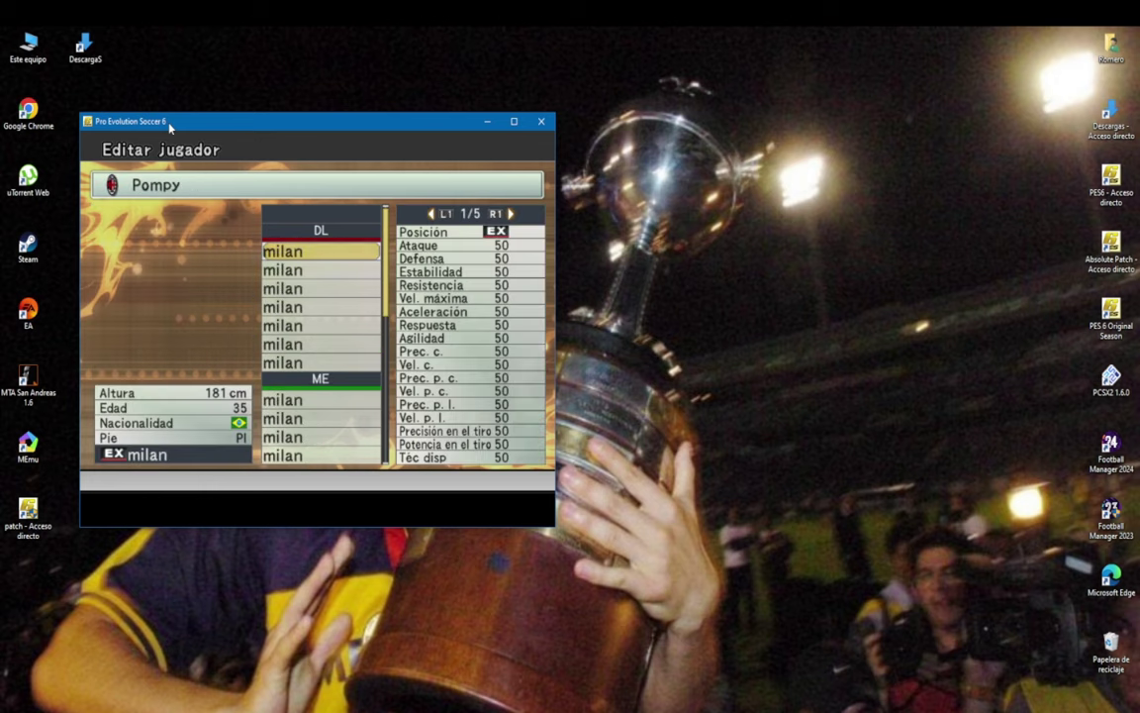
key("d")
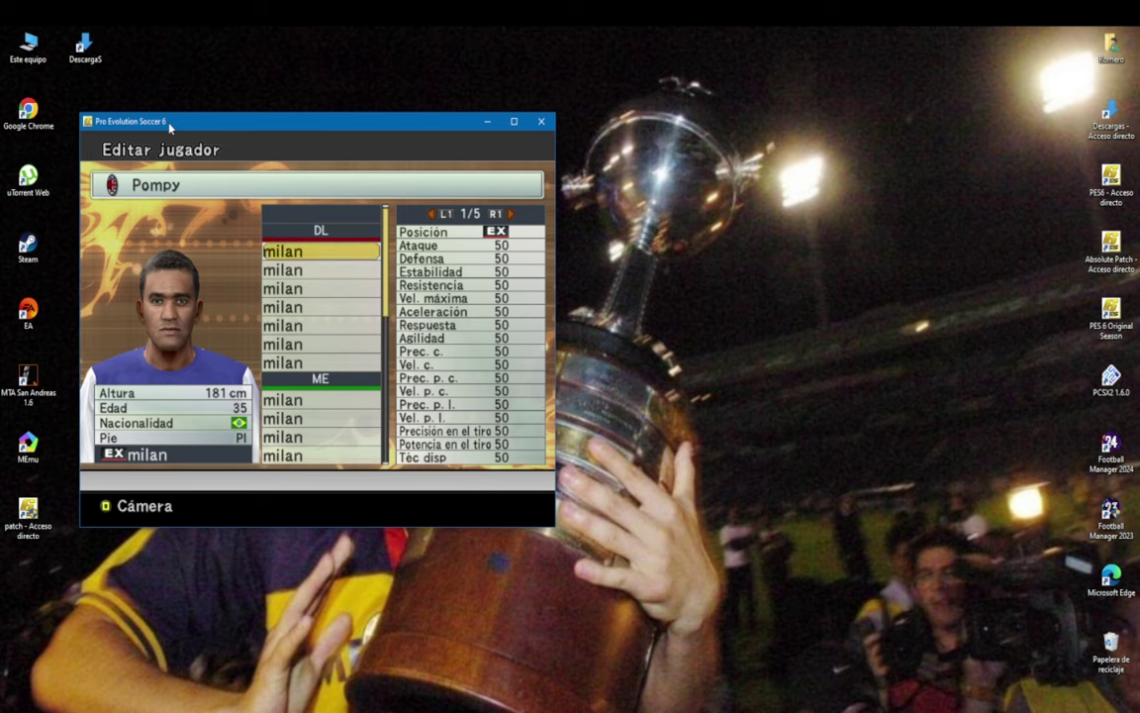
key("a")
key("a")
key("Escape")
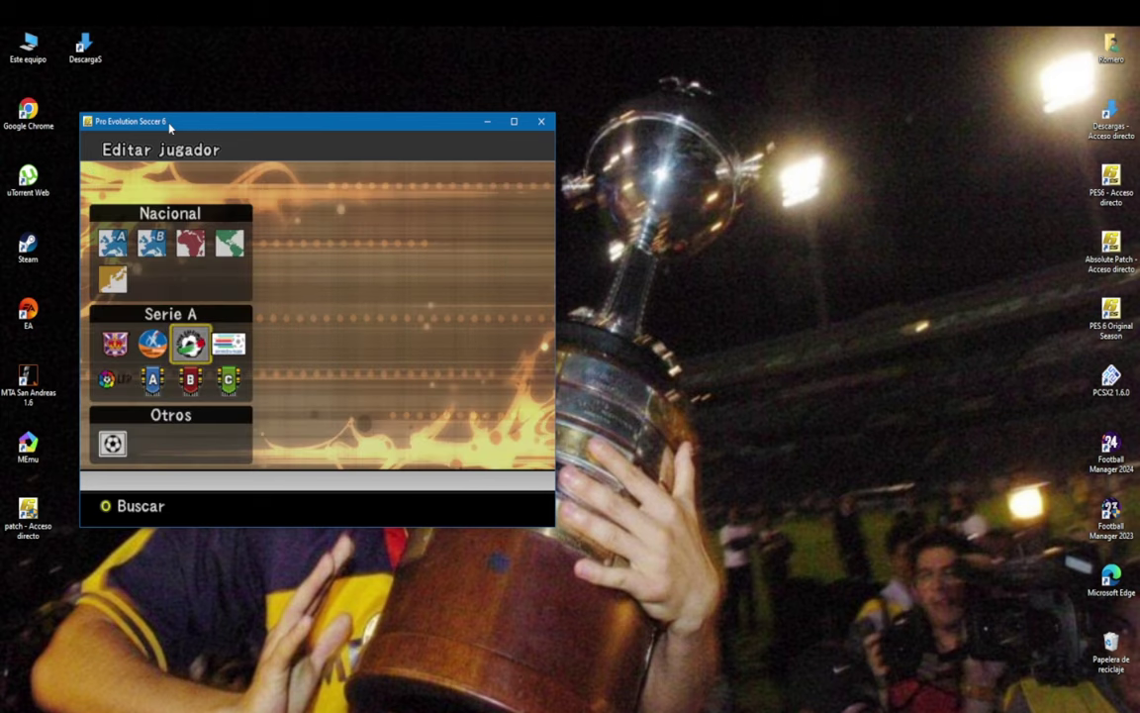
- Switch to the team editing mode (Editar equipo) and view Juventus FC's details in Serie A
key("Escape")
key("Down")
key("Down")
key("Return")
key("Up")
key("Right")
key("Up")
key("Right")
key("Return")
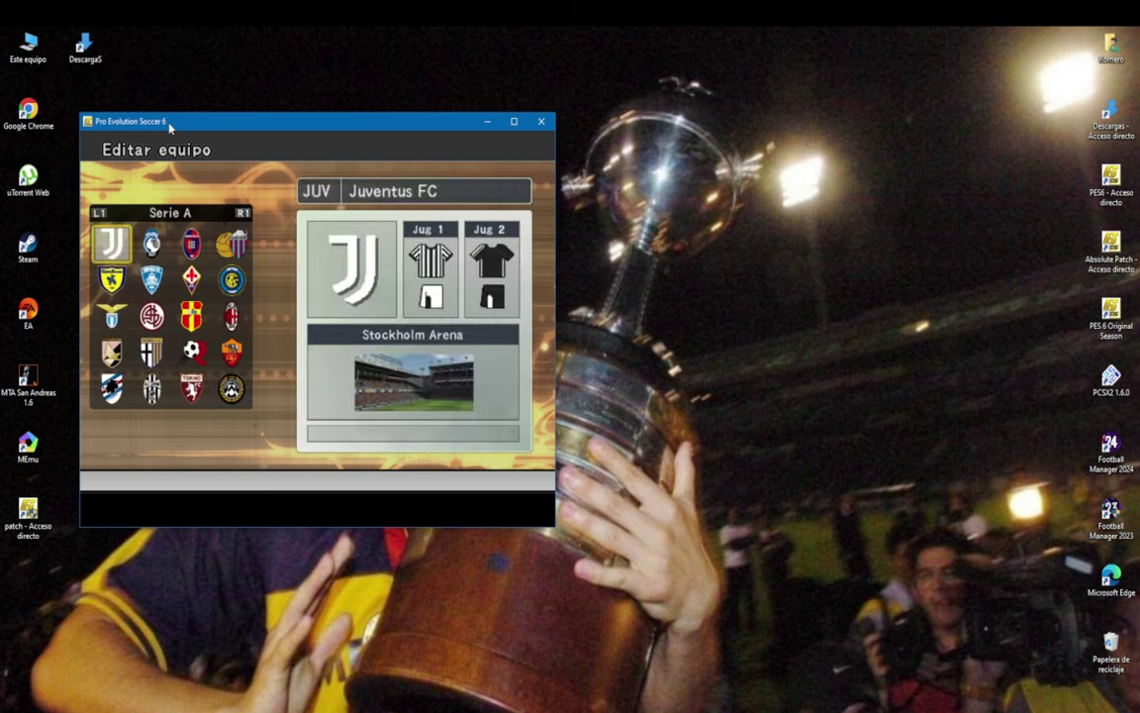
- Check the Pompy team's details and which of its editing options are available
key("Left")
key("Down")
key("Down")
key("Return")
key("Down")
key("Down")
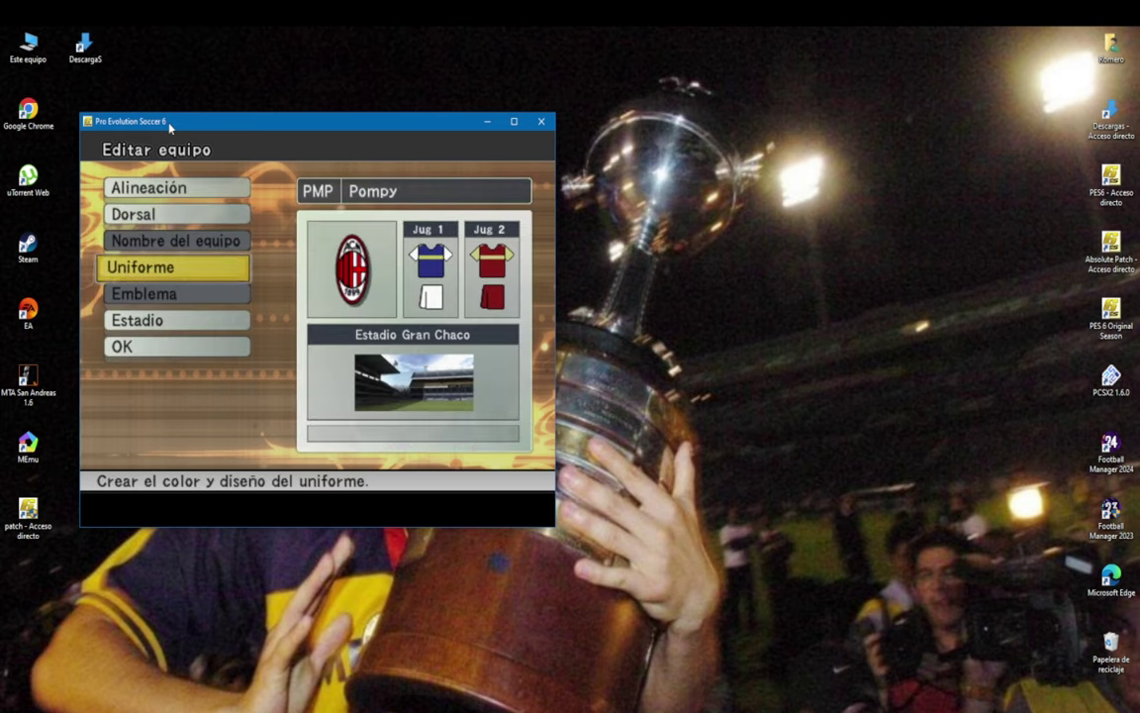
key("Escape")
key("Return")
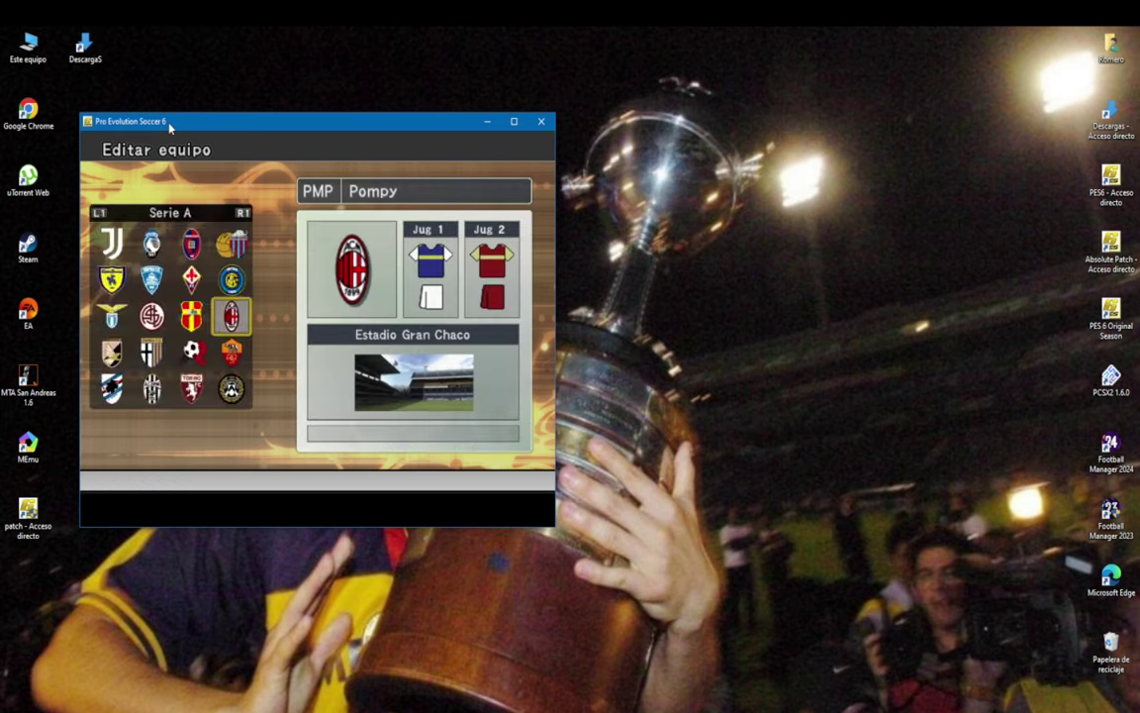
- Check the editing options available for the Pompy team in Liga Inglesa and return to the league selection
key("Escape")
key("Left")
key("Left")
key("Return")
key("Up")
key("Right")
key("Up")
key("Return")
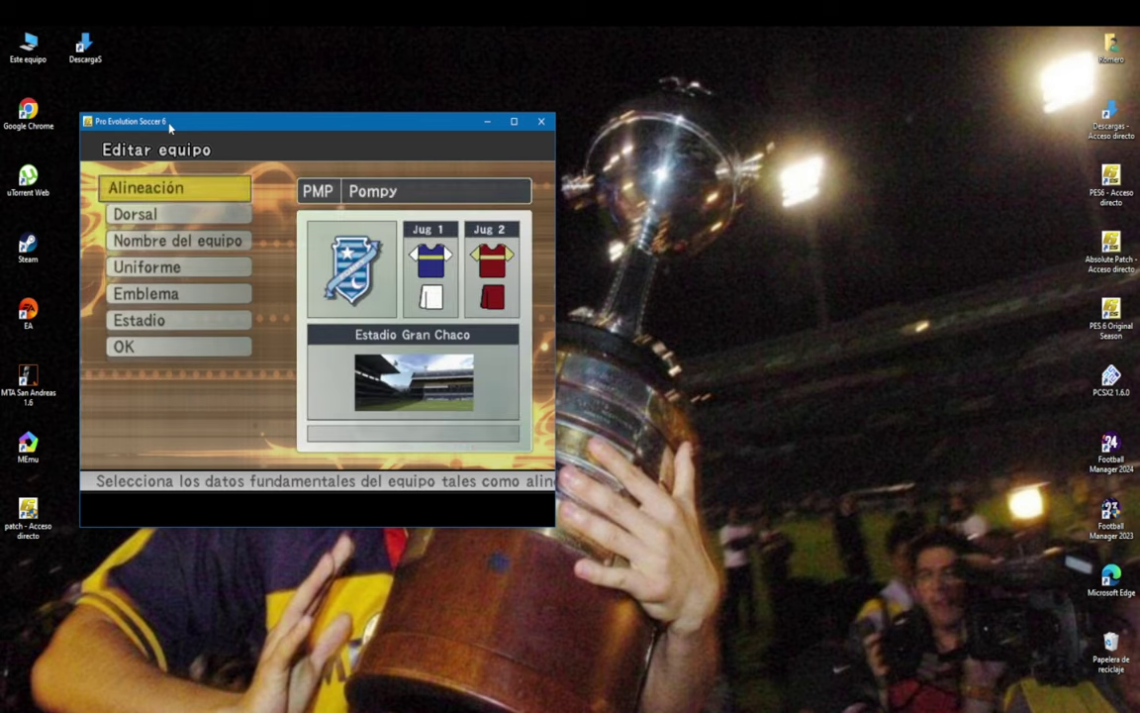
key("Up")
key("Return")
key("Escape")
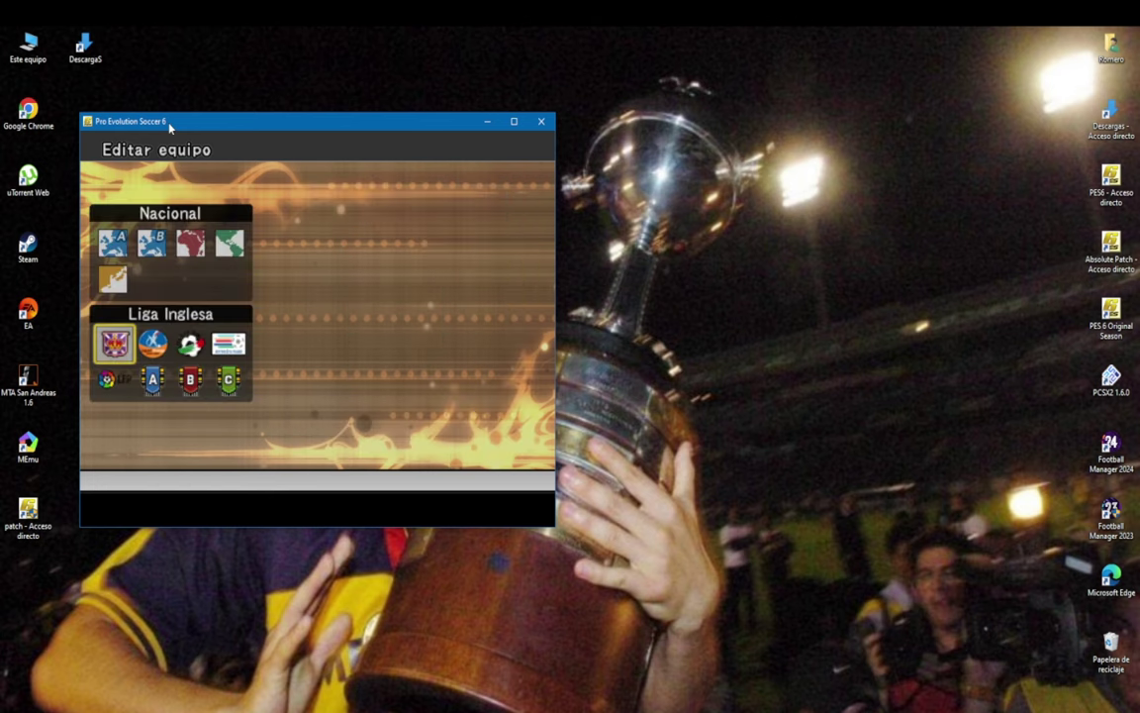
- Open the uniform editing options of the Pompy team in Serie A
key("Right")
key("Right")
key("Return")
key("Right")
key("Right")
key("Down")
key("Down")
key("Right")
key("Return")
key("Down")
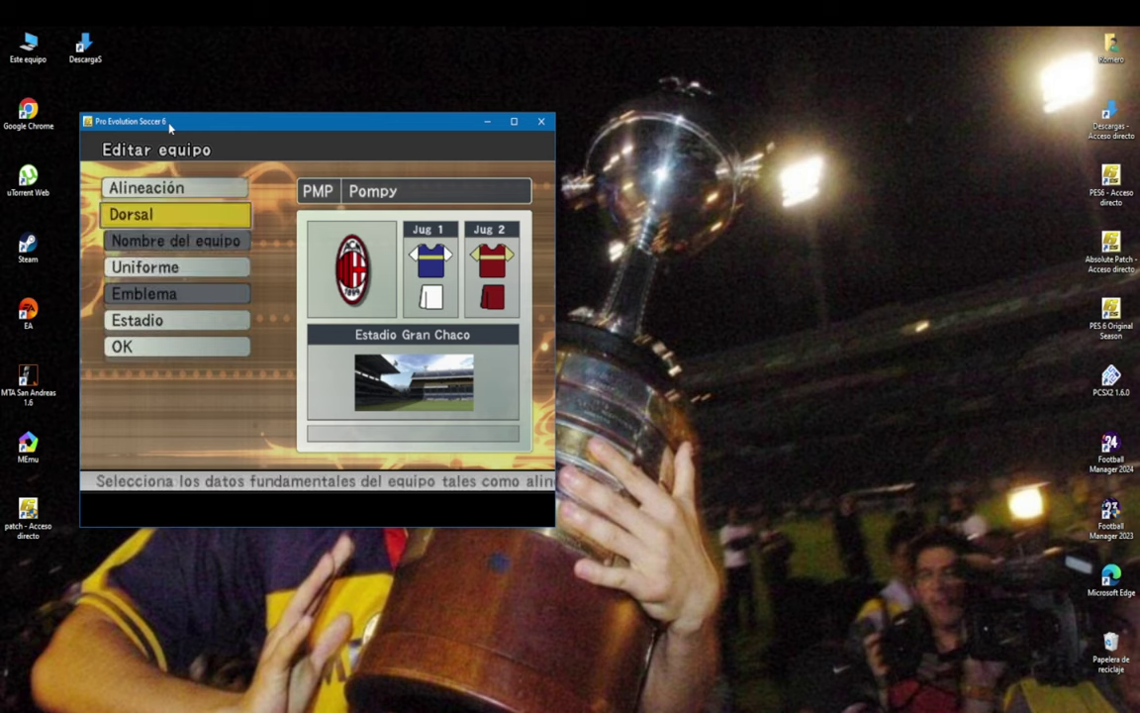
key("Down")
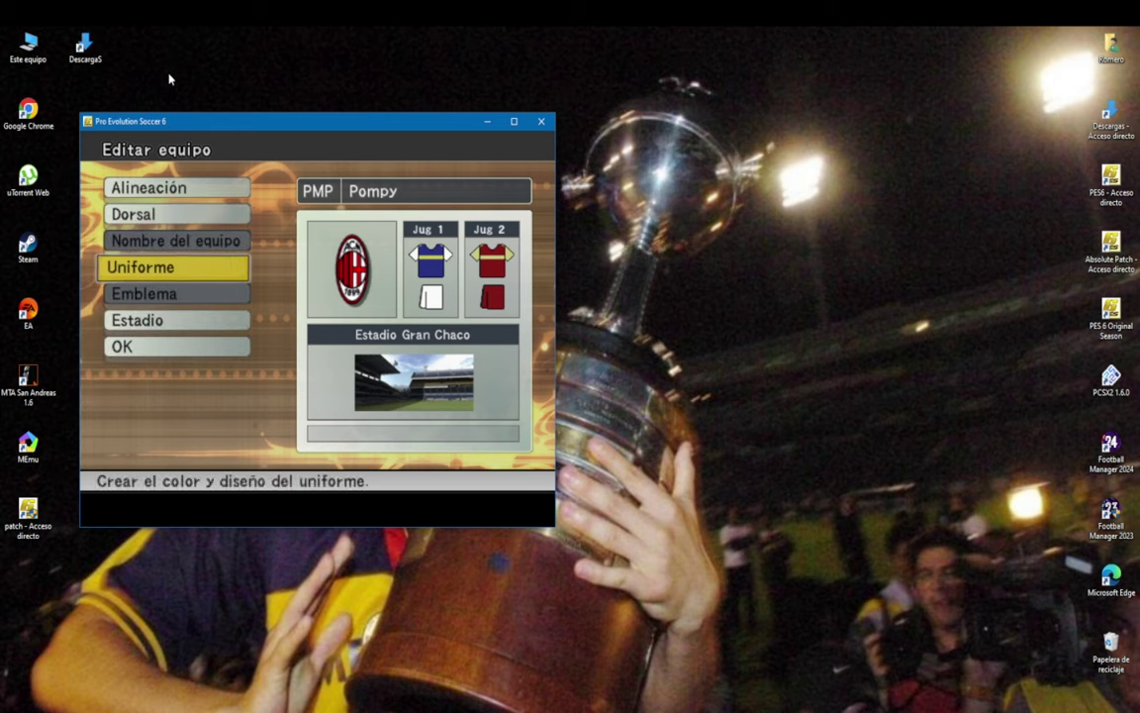
key("Return")
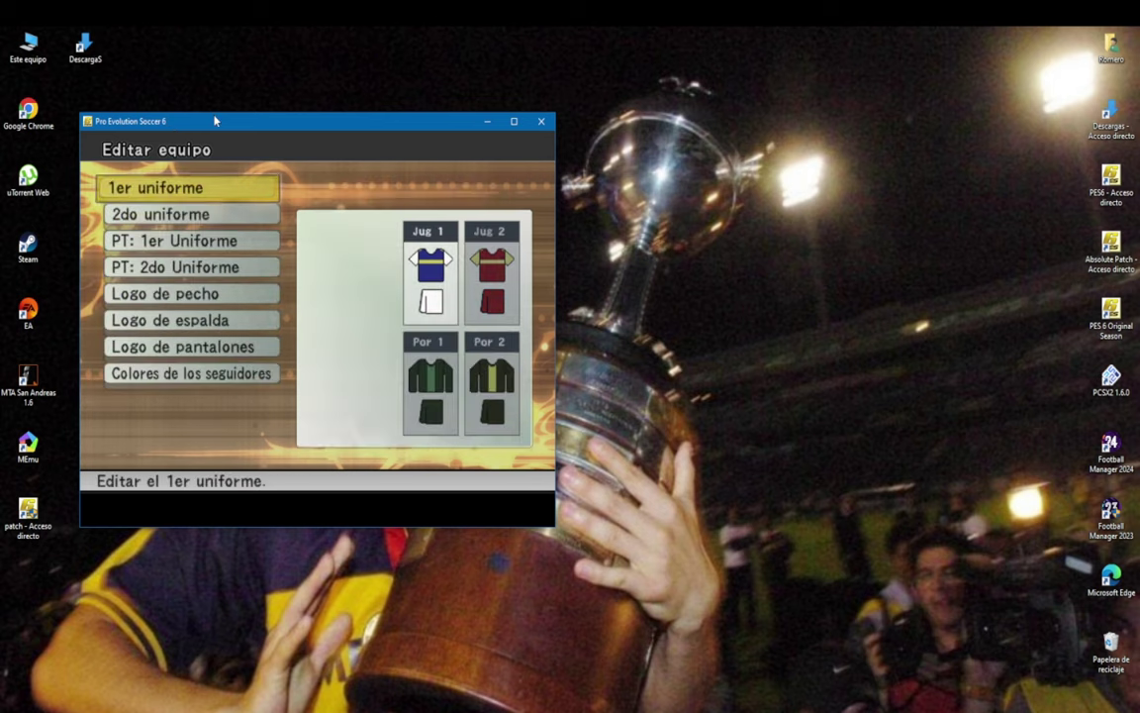
- Set the base shirt colour of the first uniform to black by bringing the R, V and A components to 0
key("Return")
key("Down")
key("Return")
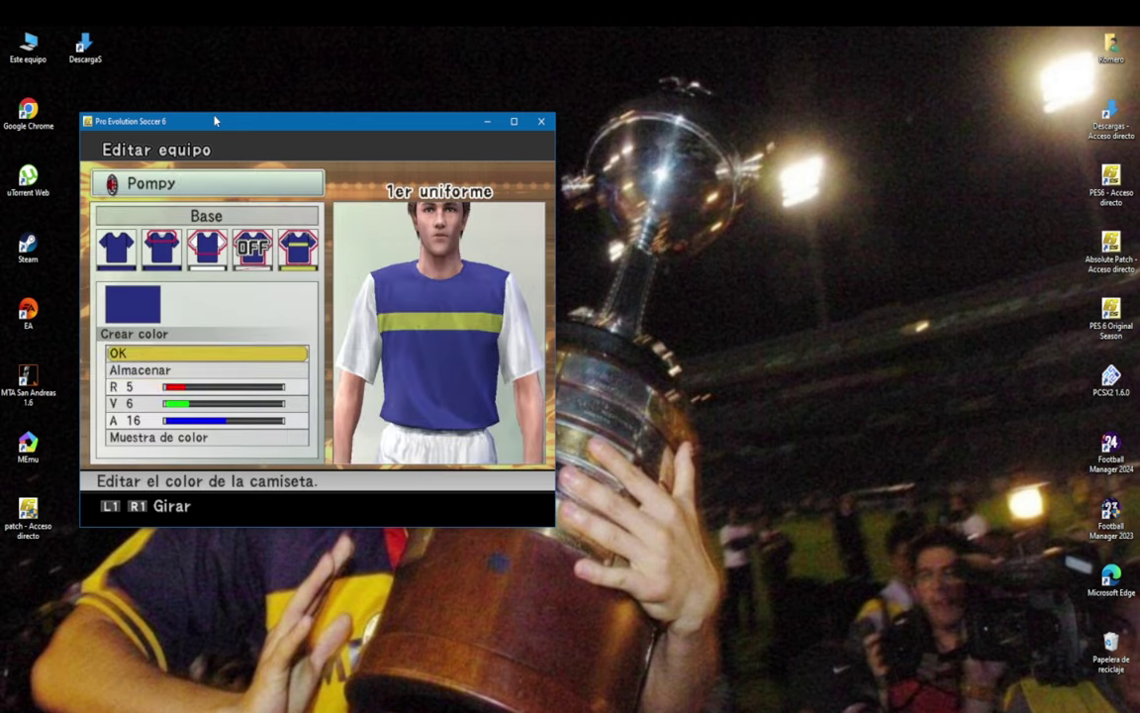
key("Down")
key("Down")
key("Down")
key("Left")
key("Left")
key("Left")
key("Left")
key("Left")
key("Left")
key("Down")
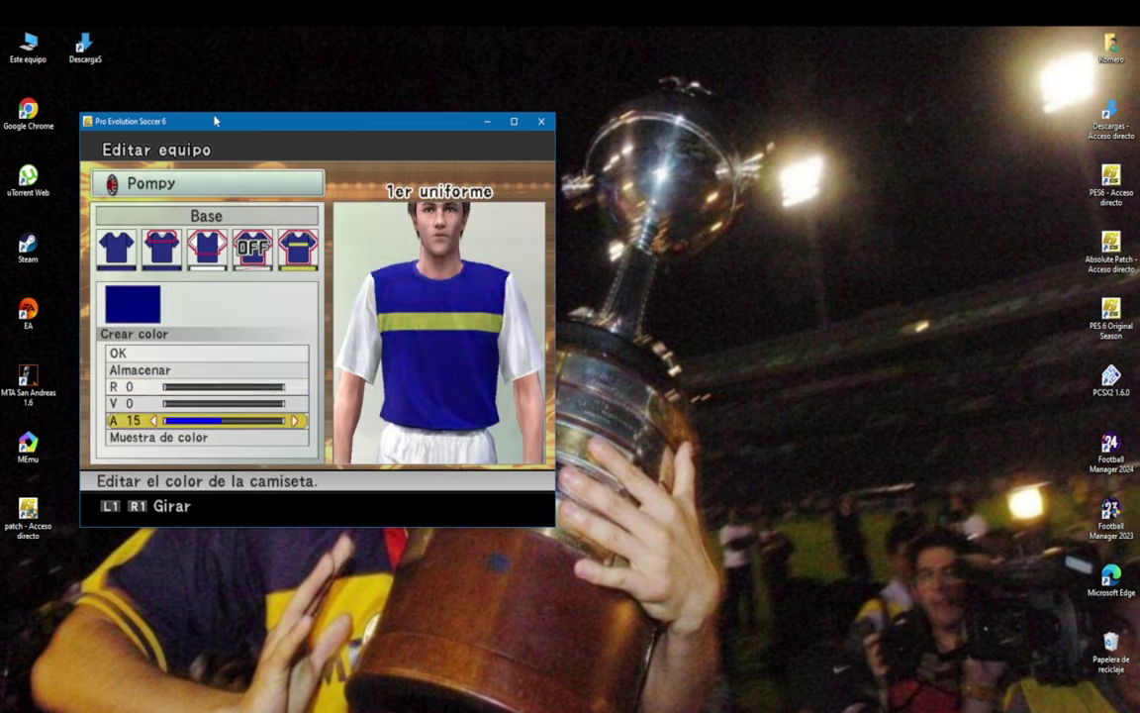
key("Left")
key("Left")
key("Left")
key("Left")
key("Left")
key("Left")
key("Left")
key("Left")
key("Left")
key("Left")
key("Left")
key("Left")
key("Down")
key("Down")
key("Return")
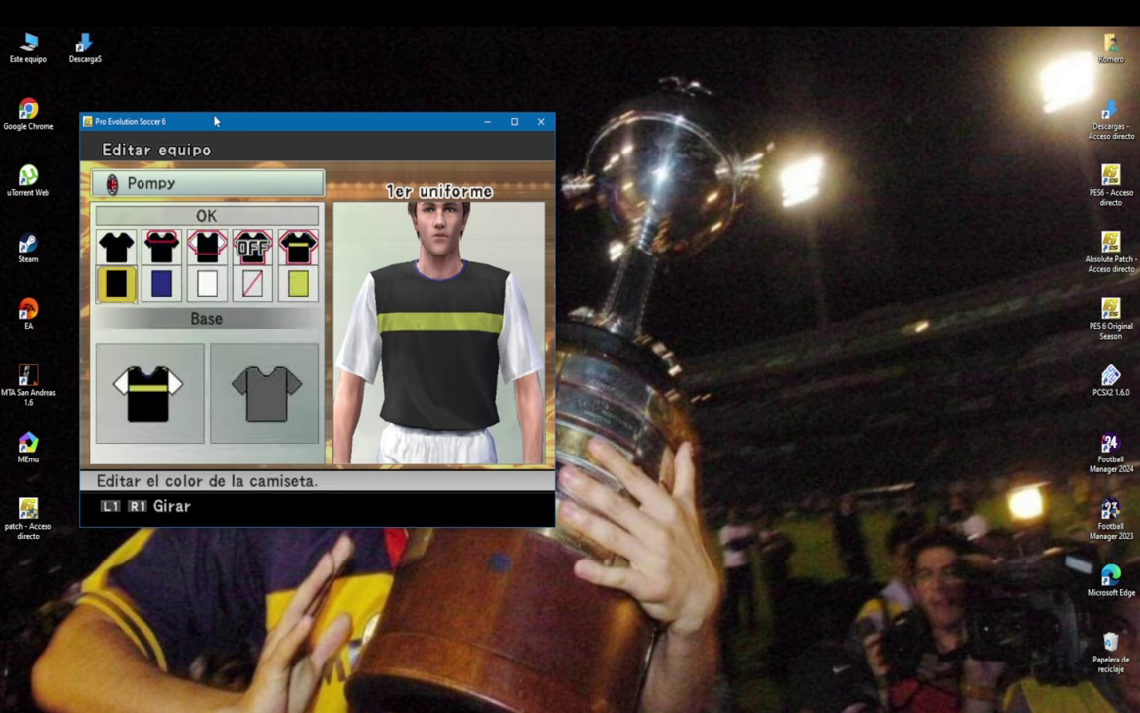
- Apply a narrow vertical stripes pattern with plain sleeves to the first uniform's Partes grandes2
key("Up")
key("Right")
key("Right")
key("Right")
key("Right")
key("Return")
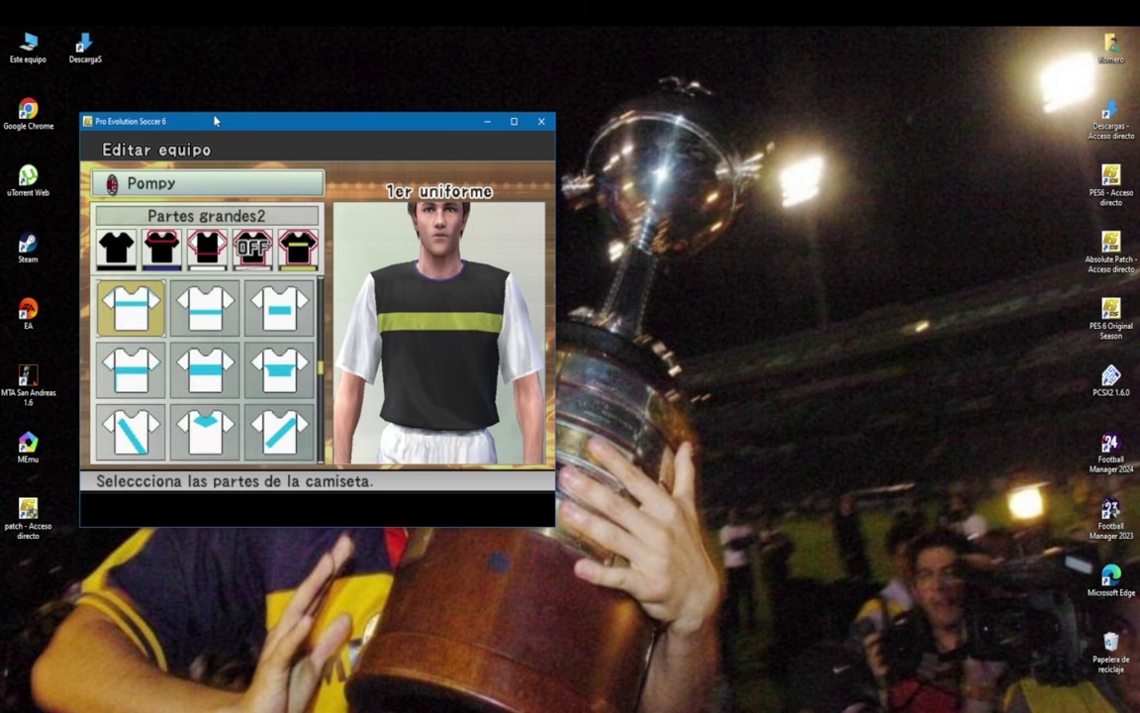
key("Down")
key("Down")
key("Down")
key("Down")
key("Down")
key("Down")
key("Down")
key("Down")
key("Down")
key("Down")
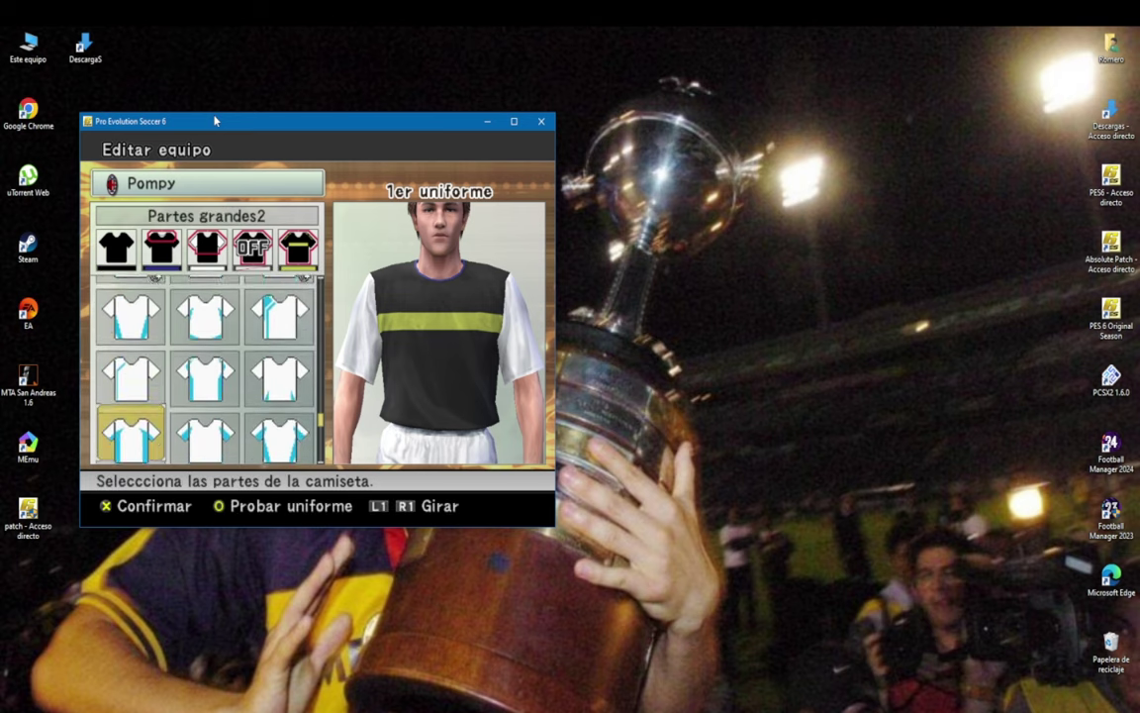
key("Down")
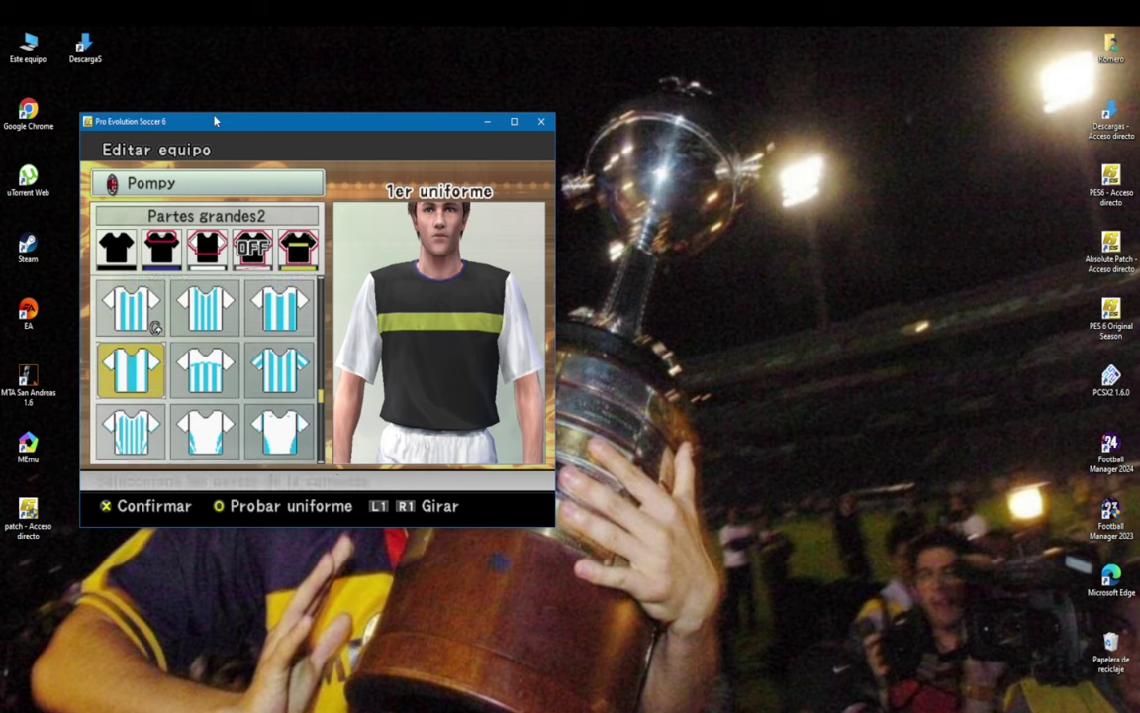
key("Right")
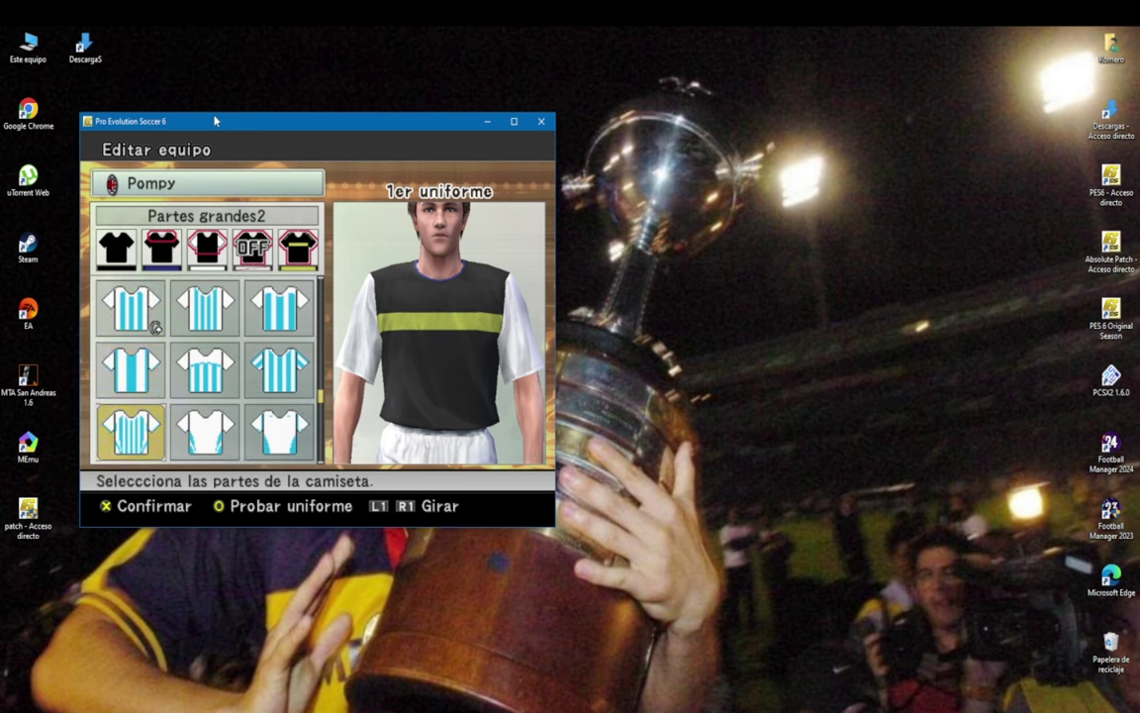
key("Return")
- Set the shirt stripes' colour to red and return to the Serie A team selection
key("Up")
key("Up")
key("Left")
key("Left")
key("Left")
key("Left")
key("Left")
key("Left")
key("Left")
key("Left")
key("Left")
key("Left")
key("Left")
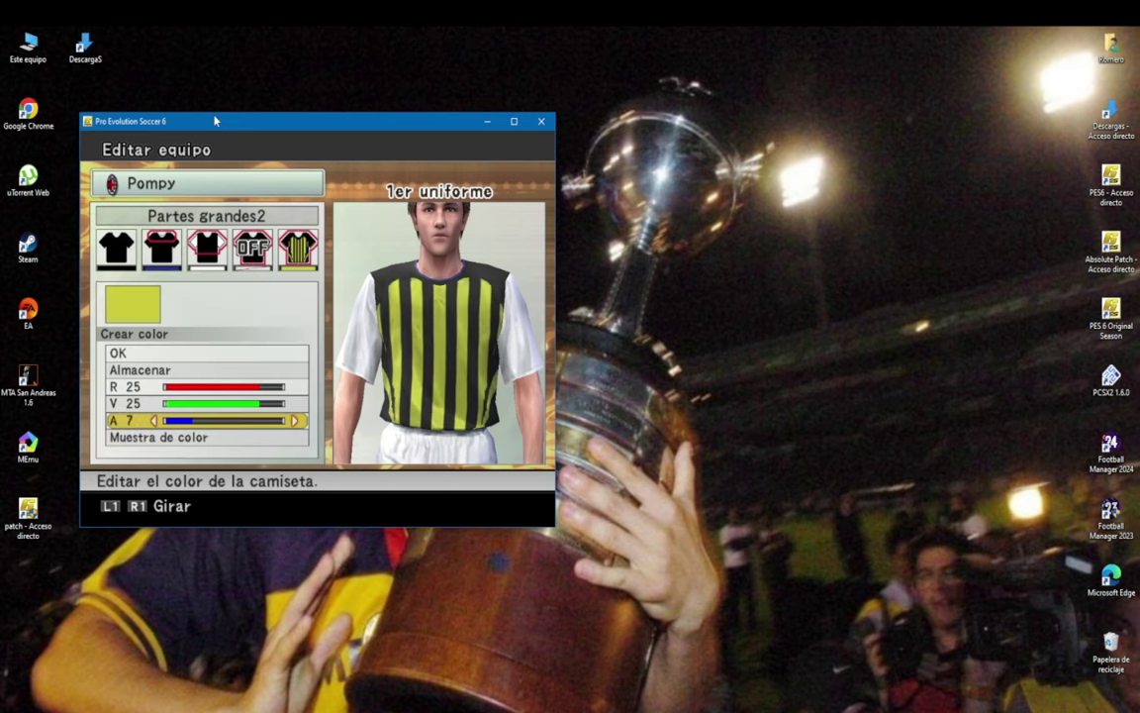
key("Up")
key("Right")
key("Right")
key("Right")
key("Right")
key("Right")
key("Right")
key("Escape")
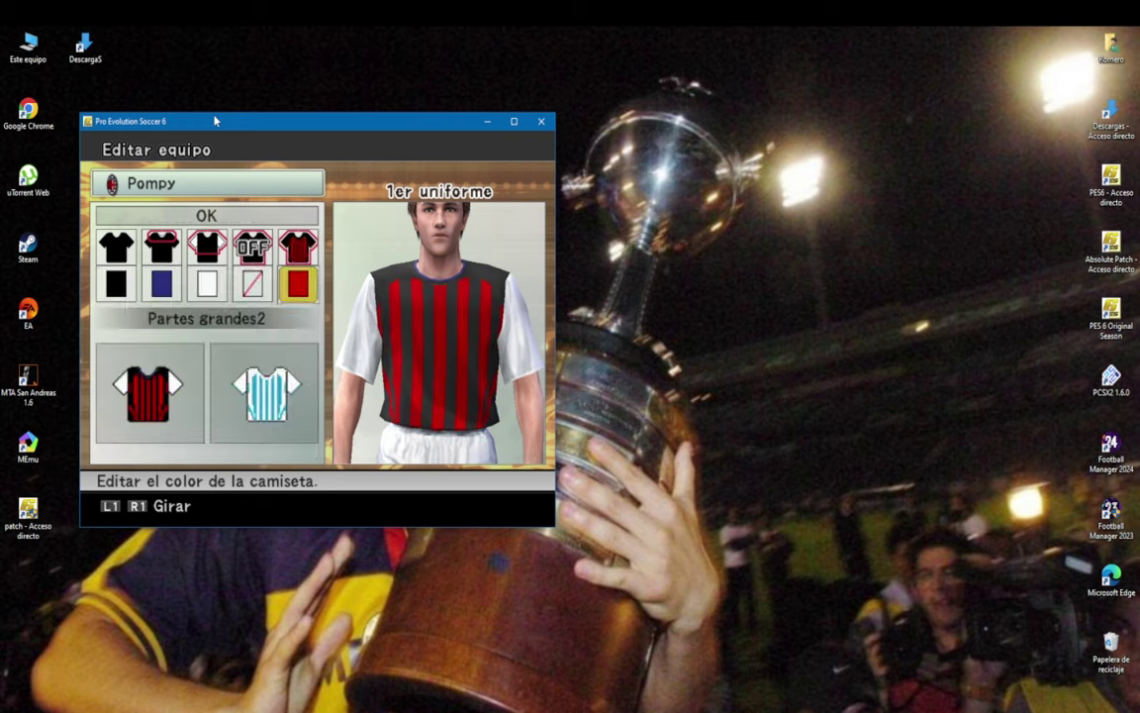
key("Escape")
key("Escape")
key("Escape")
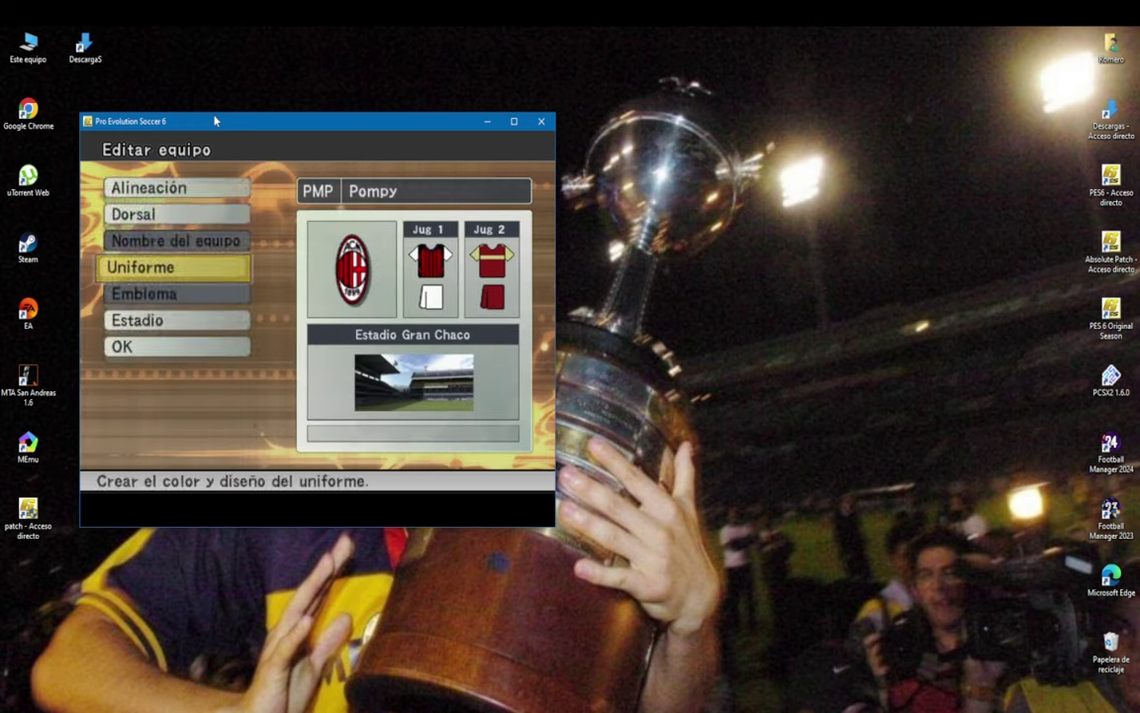
key("Escape")
- Look through other Serie A teams' names, emblems and kits, including Fiorentina and Parma
key("Up")
key("Left")
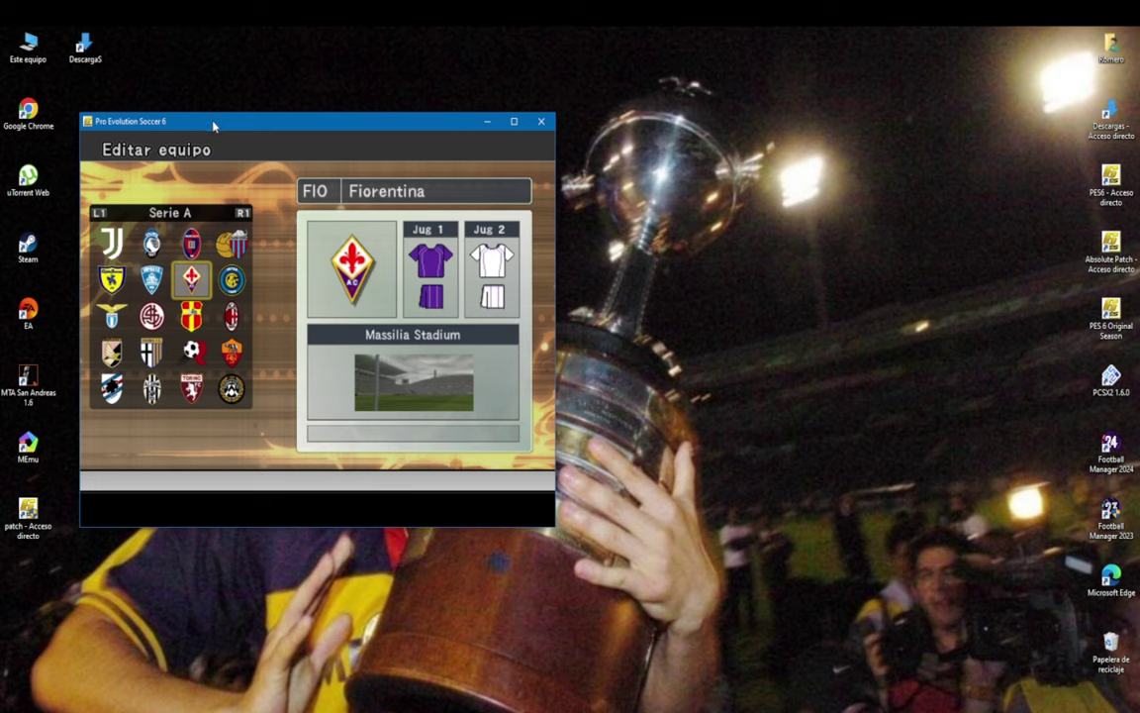
key("Down")
key("Down")
key("Down")
key("Right")
key("Up")
key("Left")
key("Left")
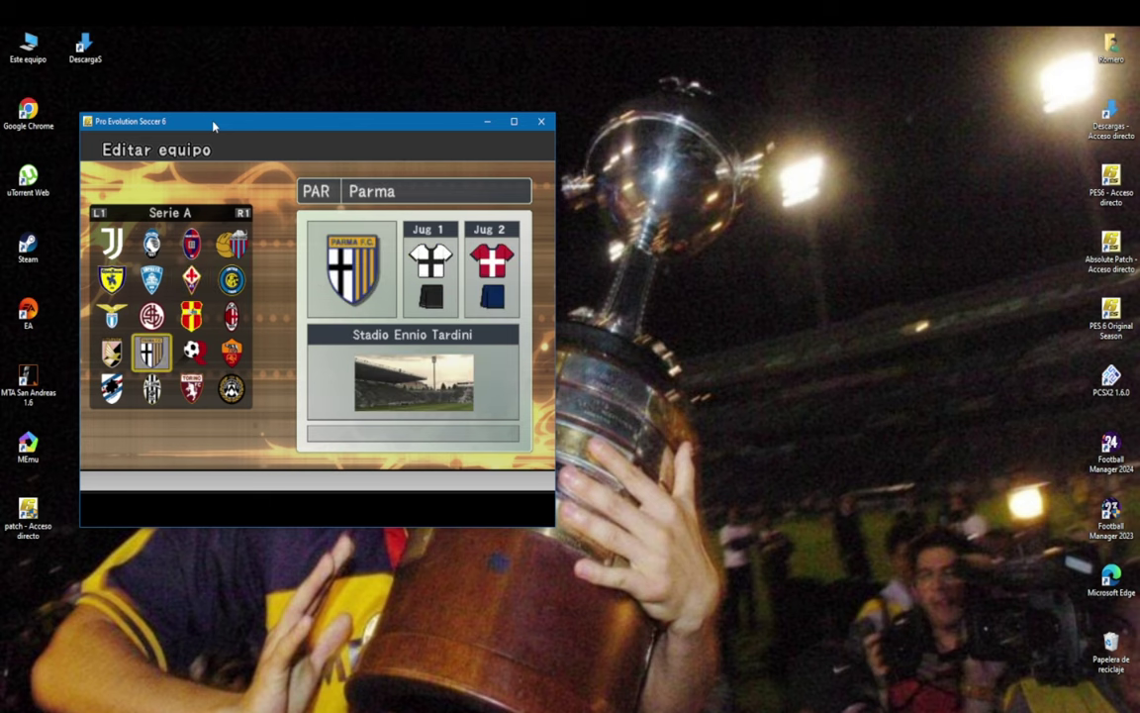
- Check the AC Milan entry with the Atalanta emblem in Serie A and return to the league selection
key("Up")
key("Left")
key("Up")
key("Up")
key("Right")
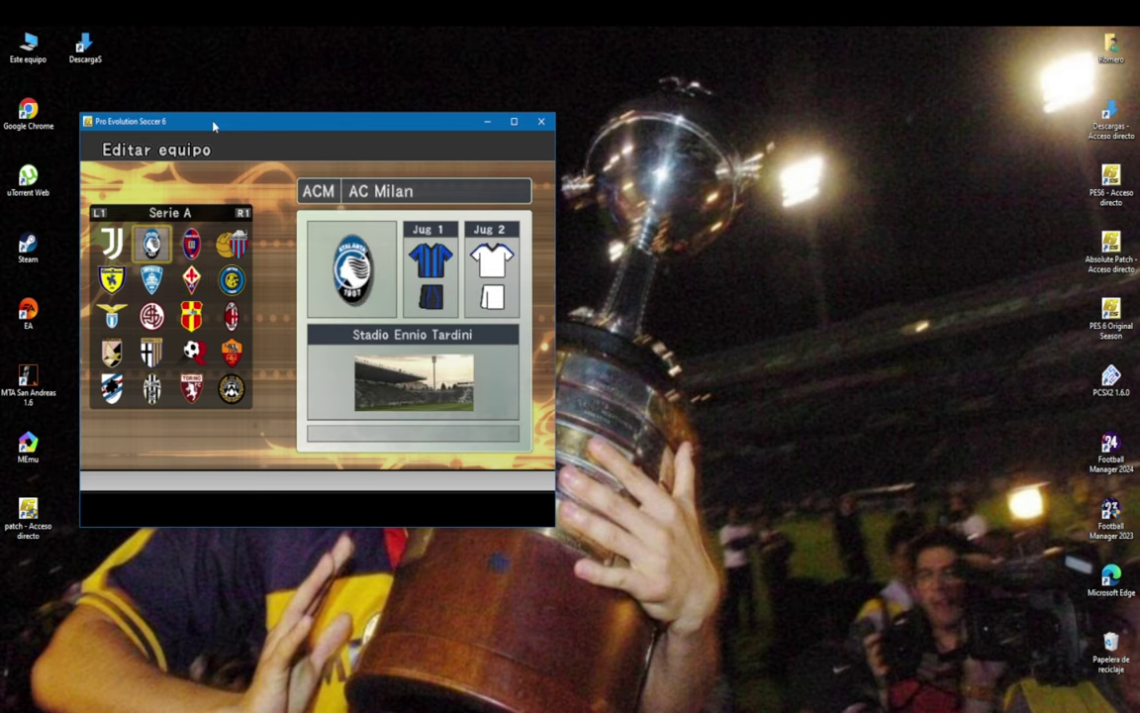
key("Return")
key("Escape")
key("Escape")
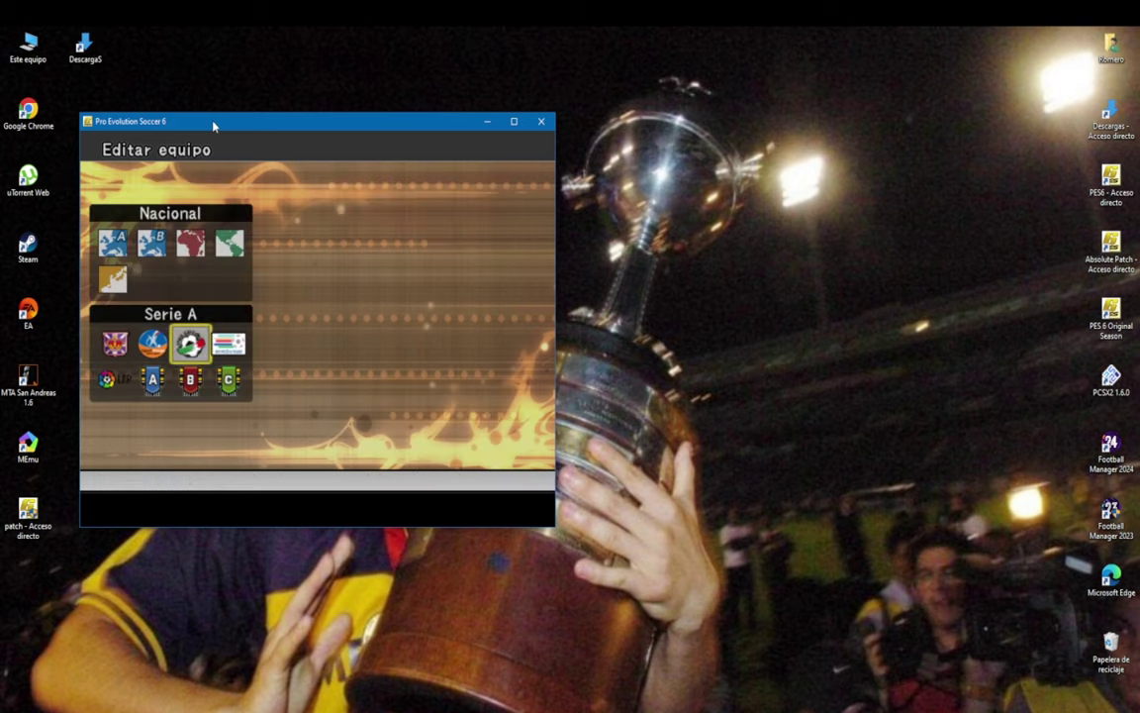
- Leave the edit mode and exit Pro Evolution Soccer 6
key("Escape")
key("Escape")
key("Return")
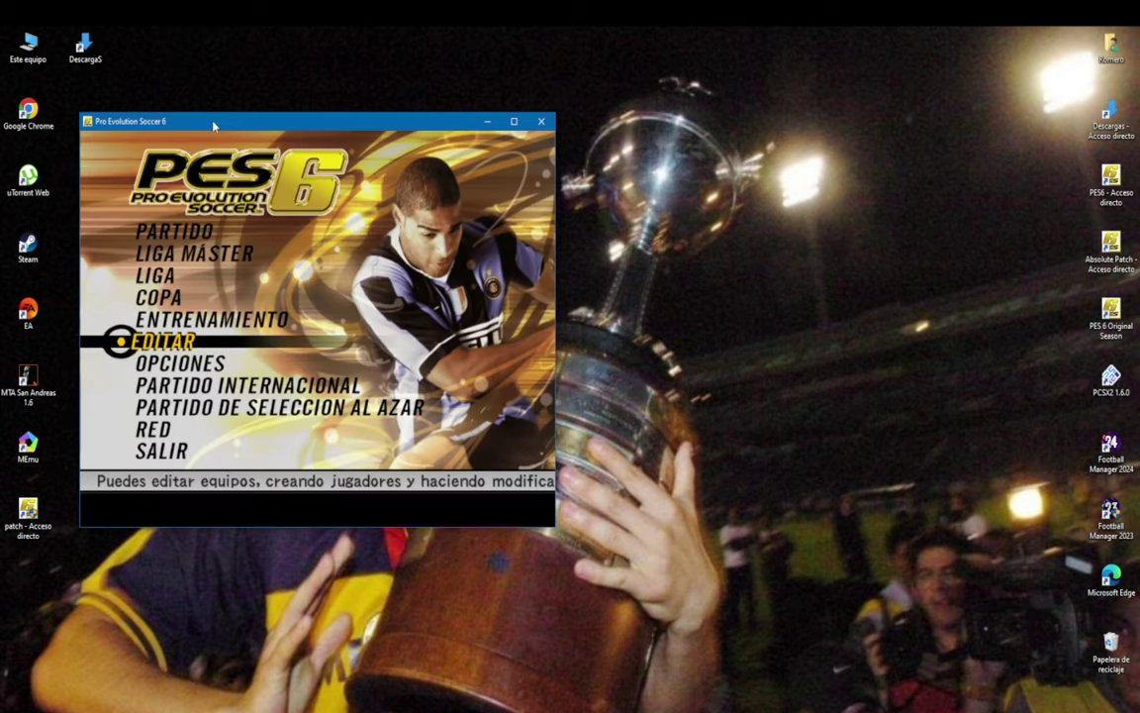
key("Down")
key("Down")
key("Down")
key("Down")
key("Down")
key("Return")
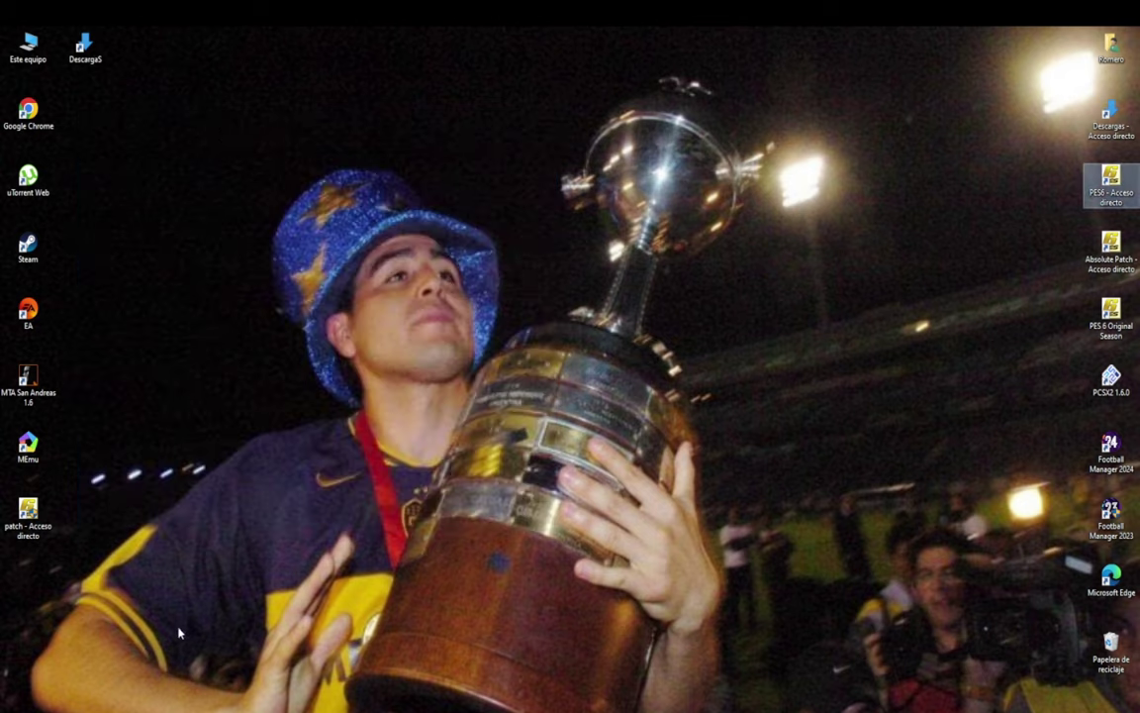
- Switch to Chrome, search the peslogos site for "milan" and open the AC Milan crest page
left_click(206, 711)
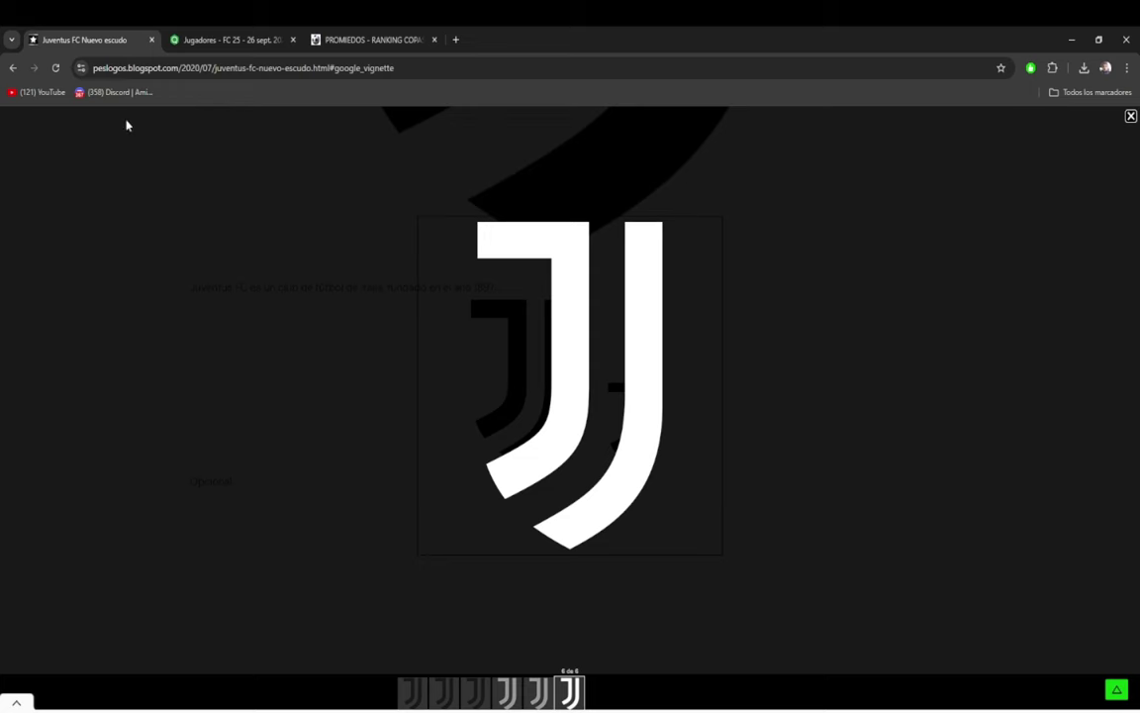
left_click(55, 67)
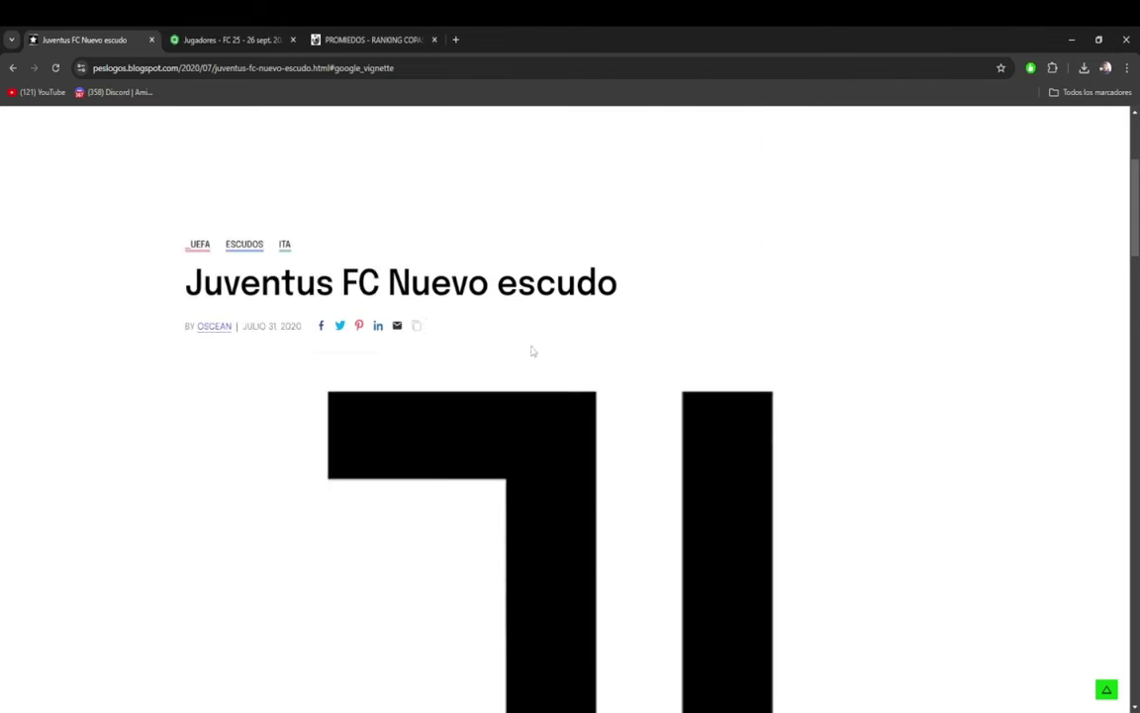
left_click(860, 257)
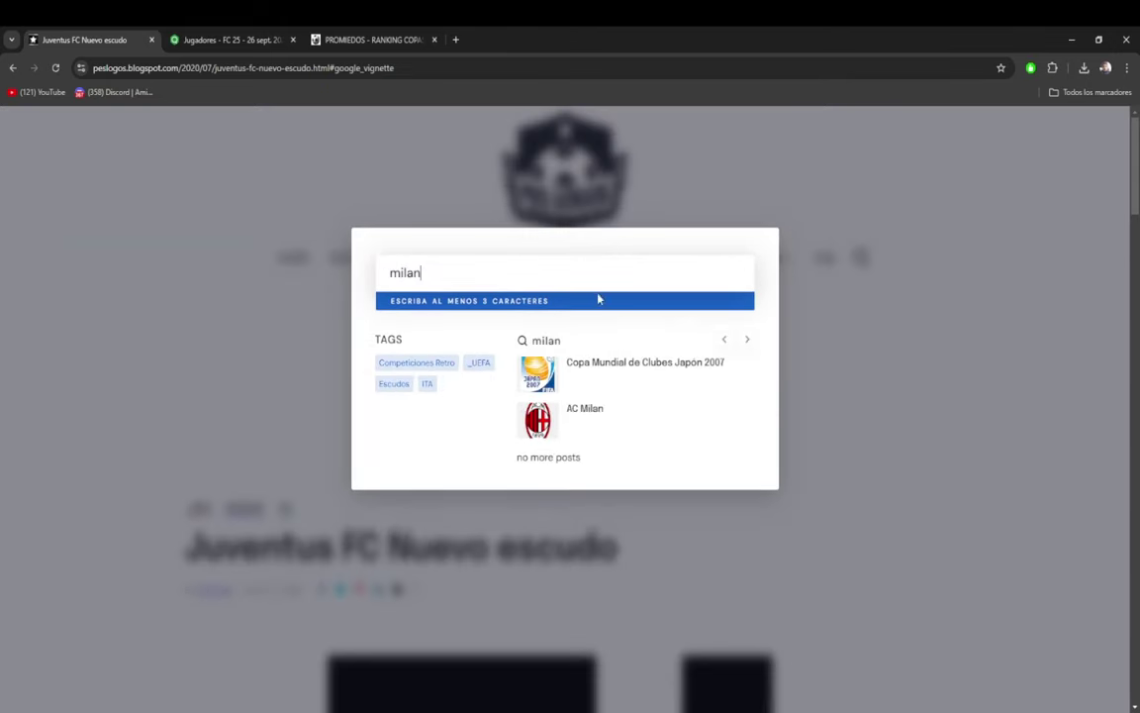
left_click(586, 416)
- Enlarge the first AC Milan crest image and save it as the PNG image AC Milan in the DescargaS folder
scroll(548, 445, "down", 8)
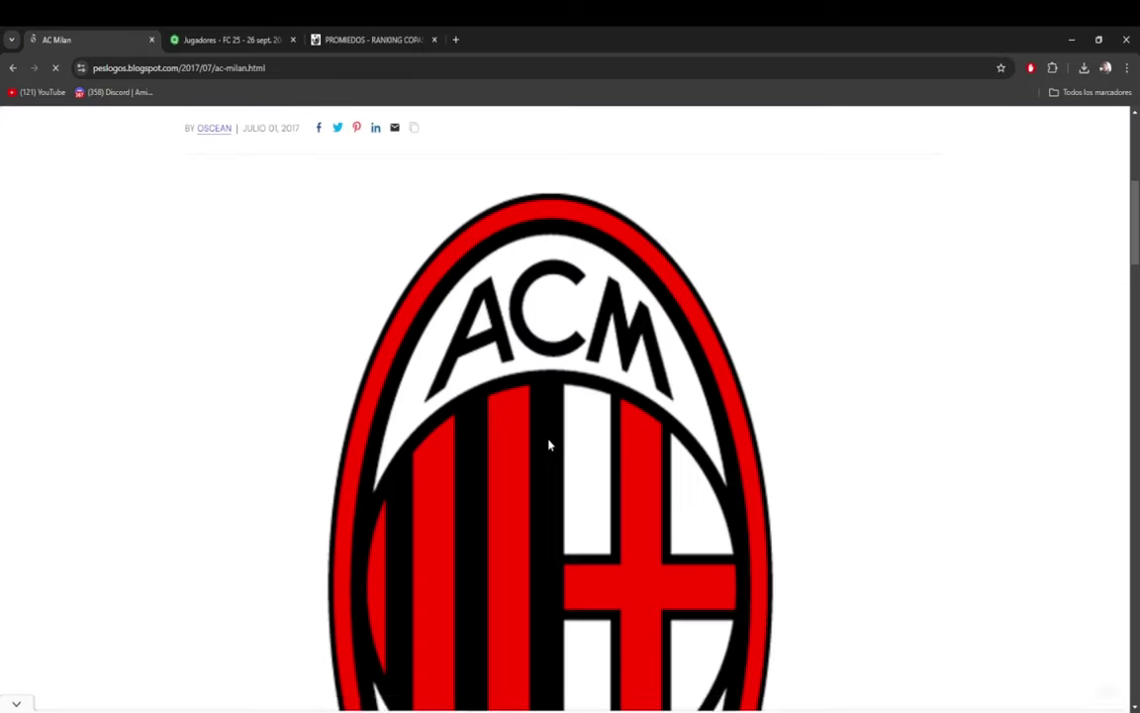
scroll(549, 446, "down", 3)
left_click(496, 559)
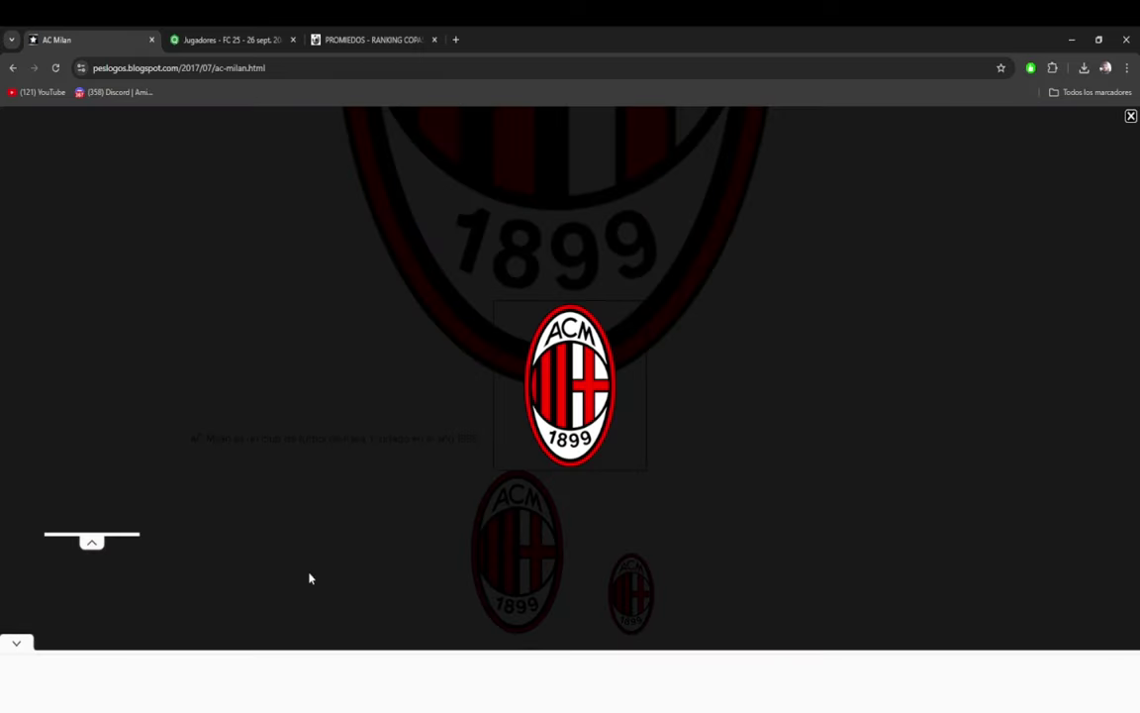
left_click(15, 642)
left_click(537, 692)
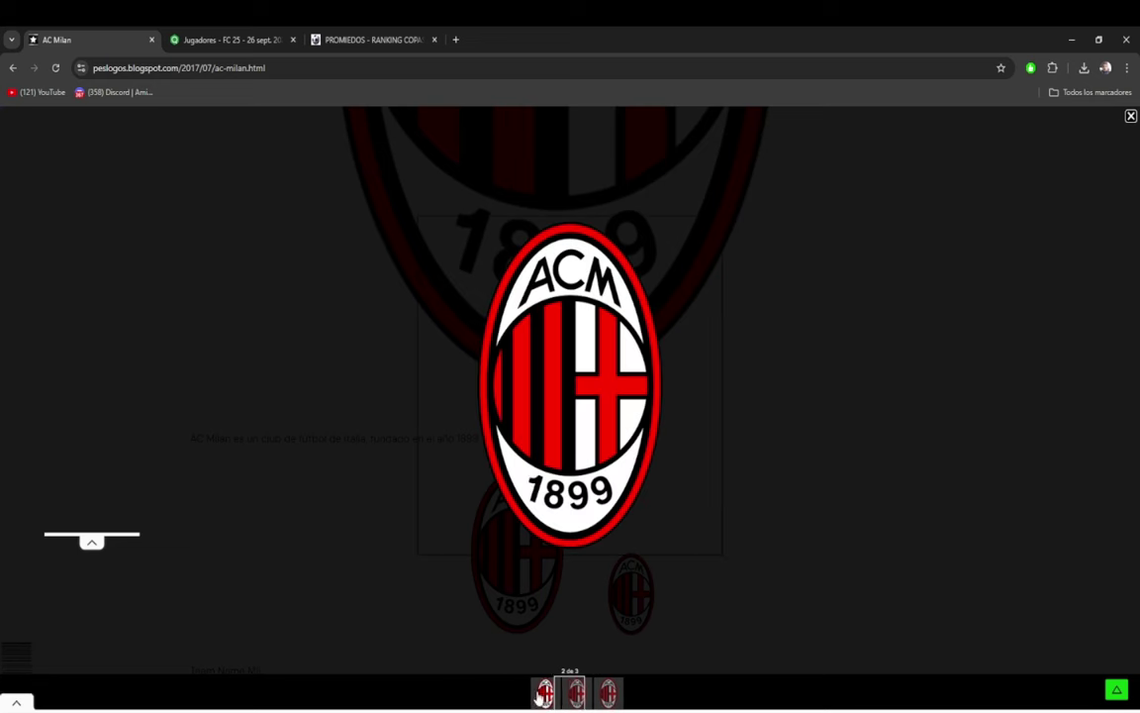
right_click(578, 369)
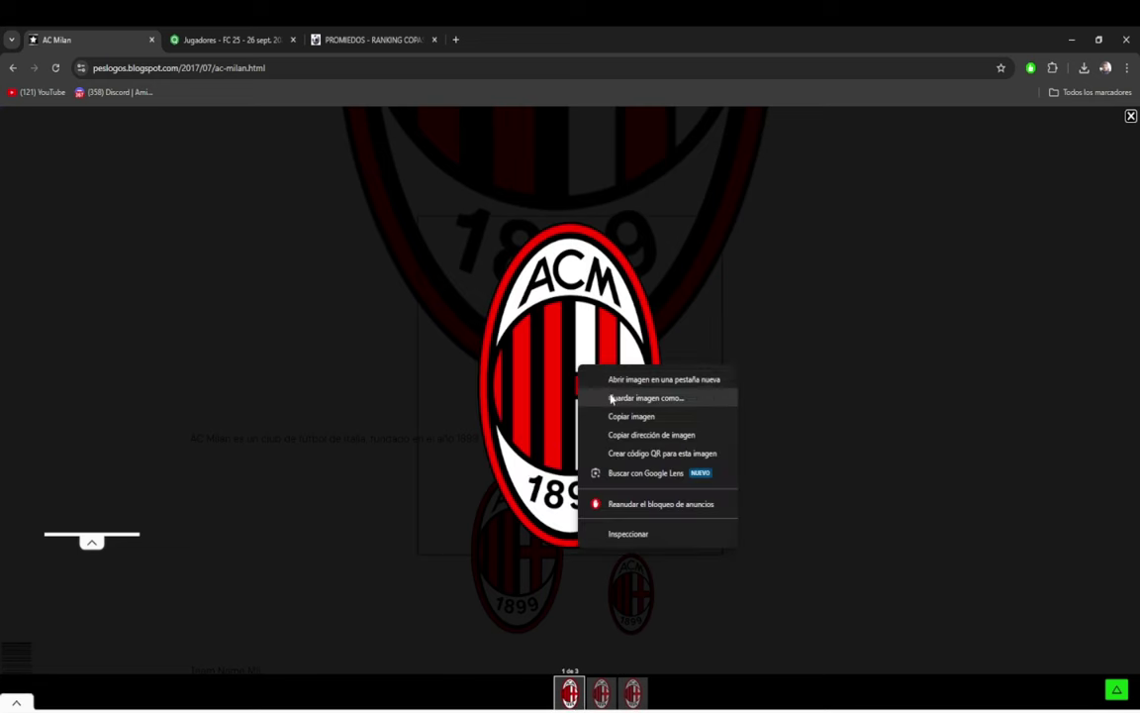
left_click(611, 397)
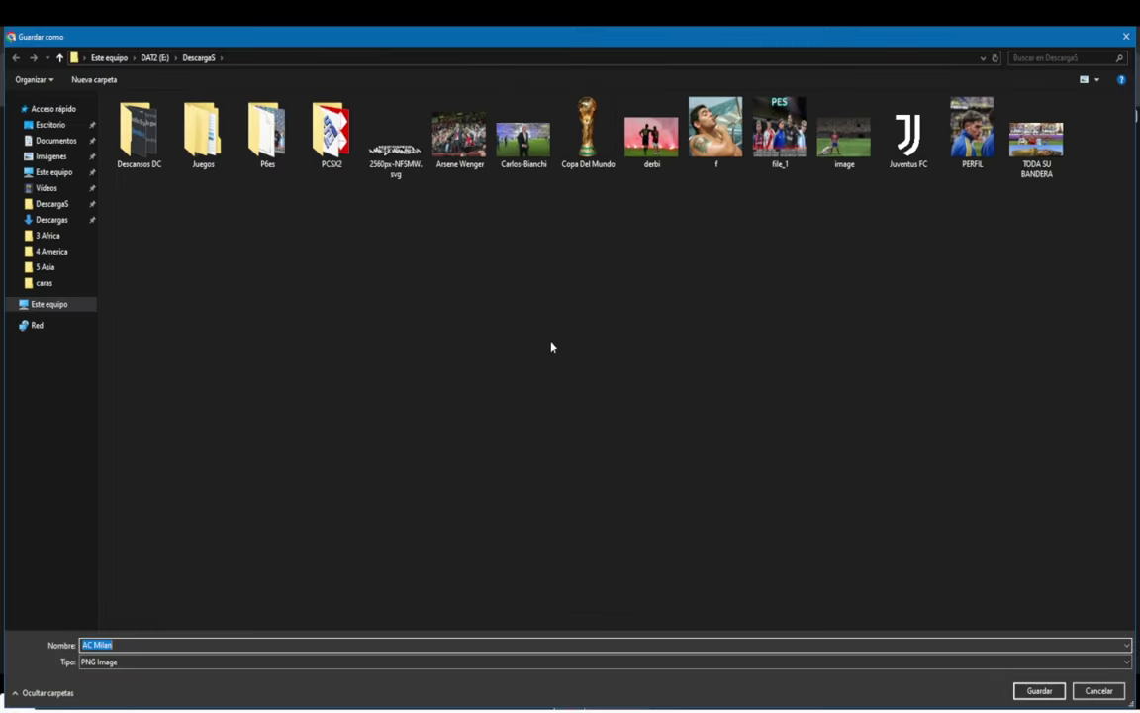
key("Return")
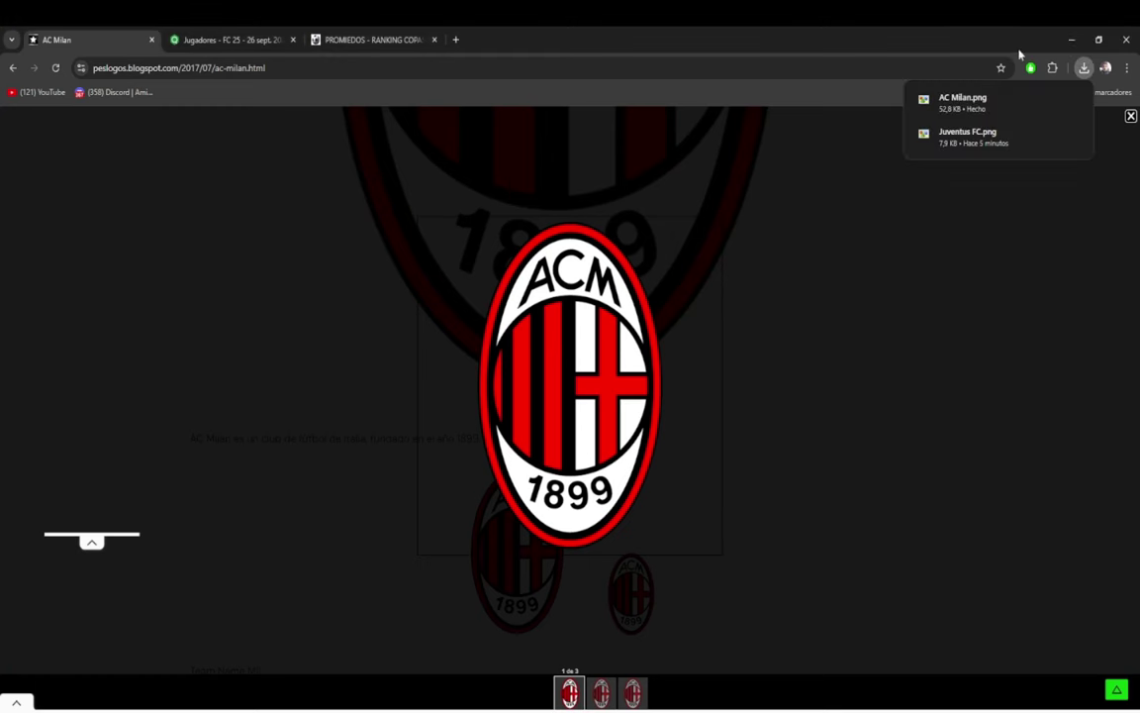
- Switch to Photoshop and open AC Milan.png, discarding its embedded colour profile
left_click(1069, 40)
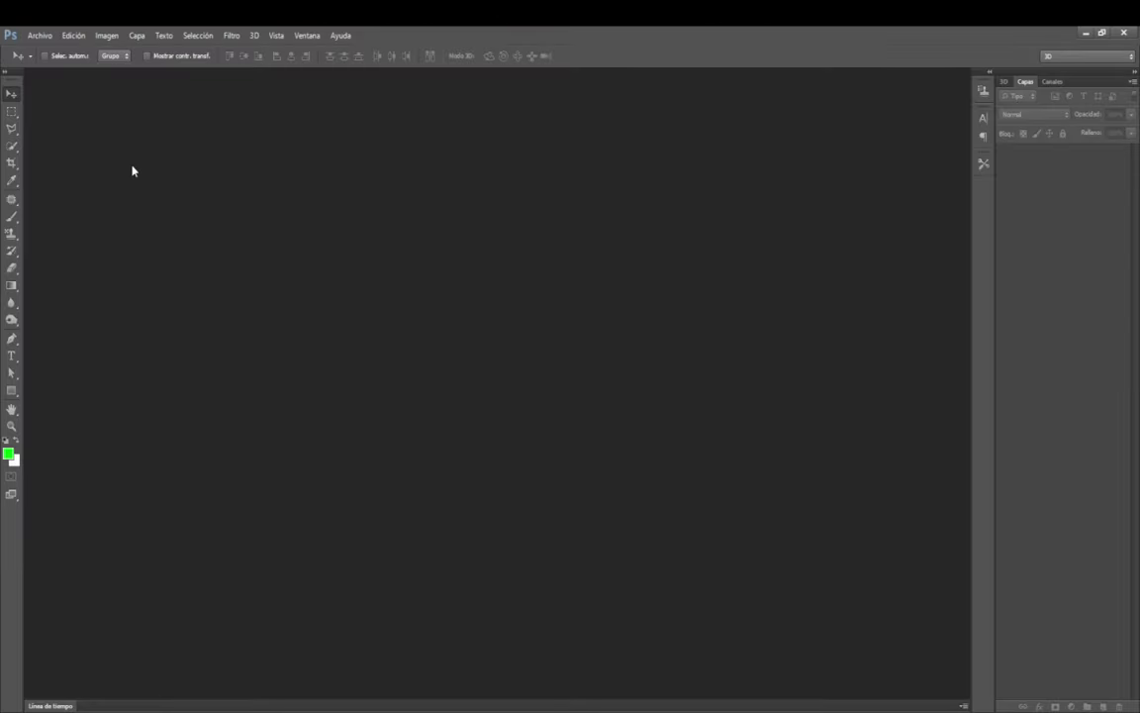
key("ctrl+o")
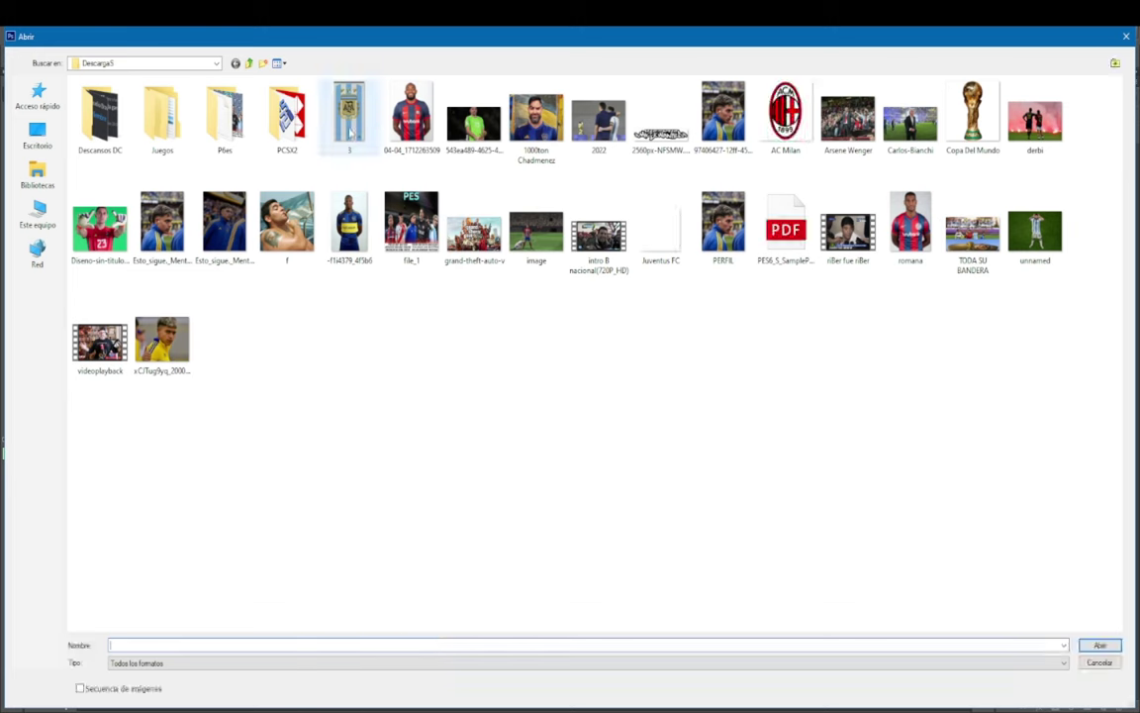
double_click(790, 117)
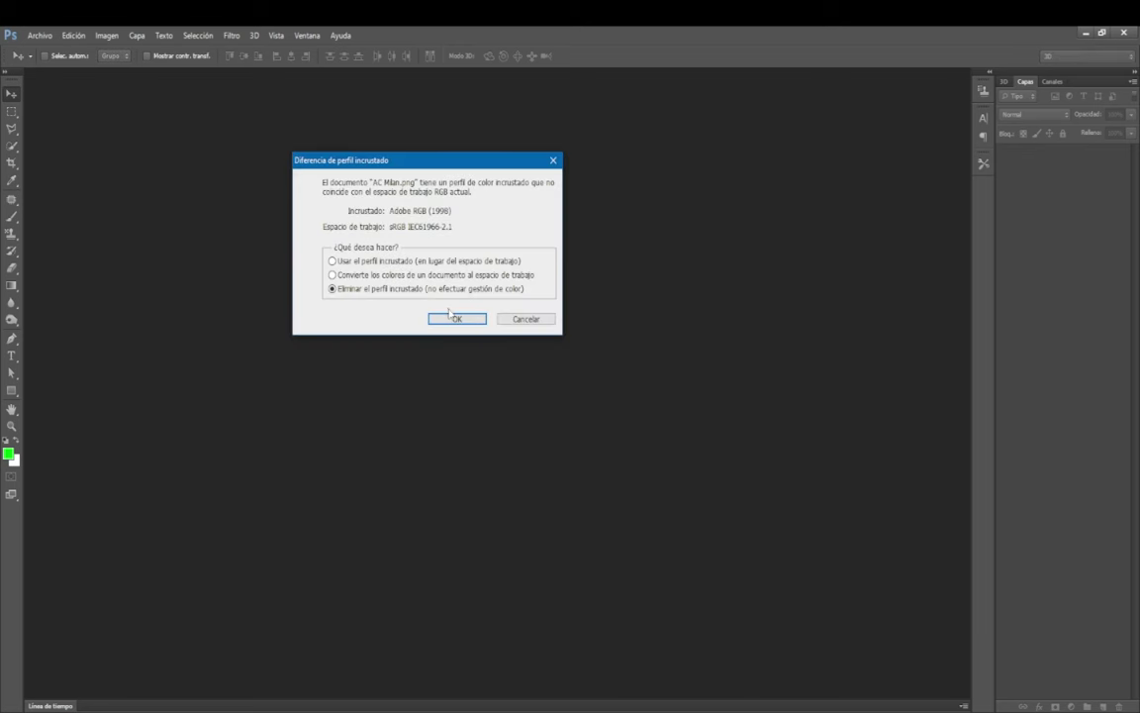
left_click(452, 318)
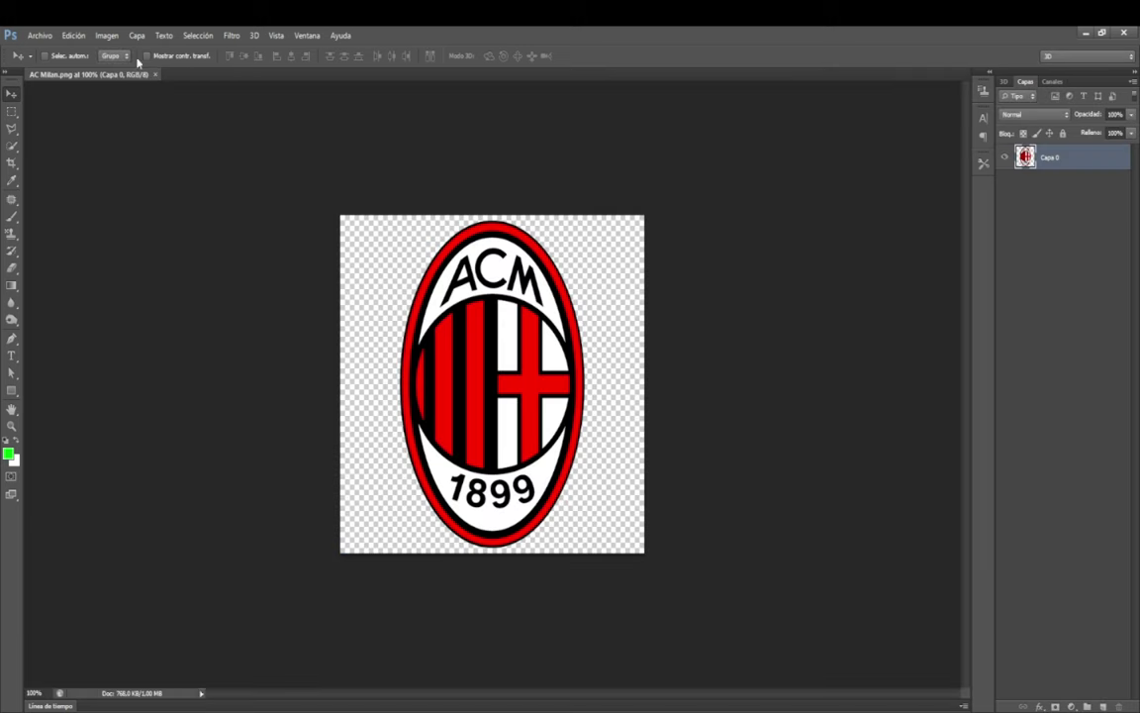
- Leave Photoshop, open the file location of the PES6 desktop shortcut and enter its dat folder
left_click(1088, 35)
right_click(1109, 178)
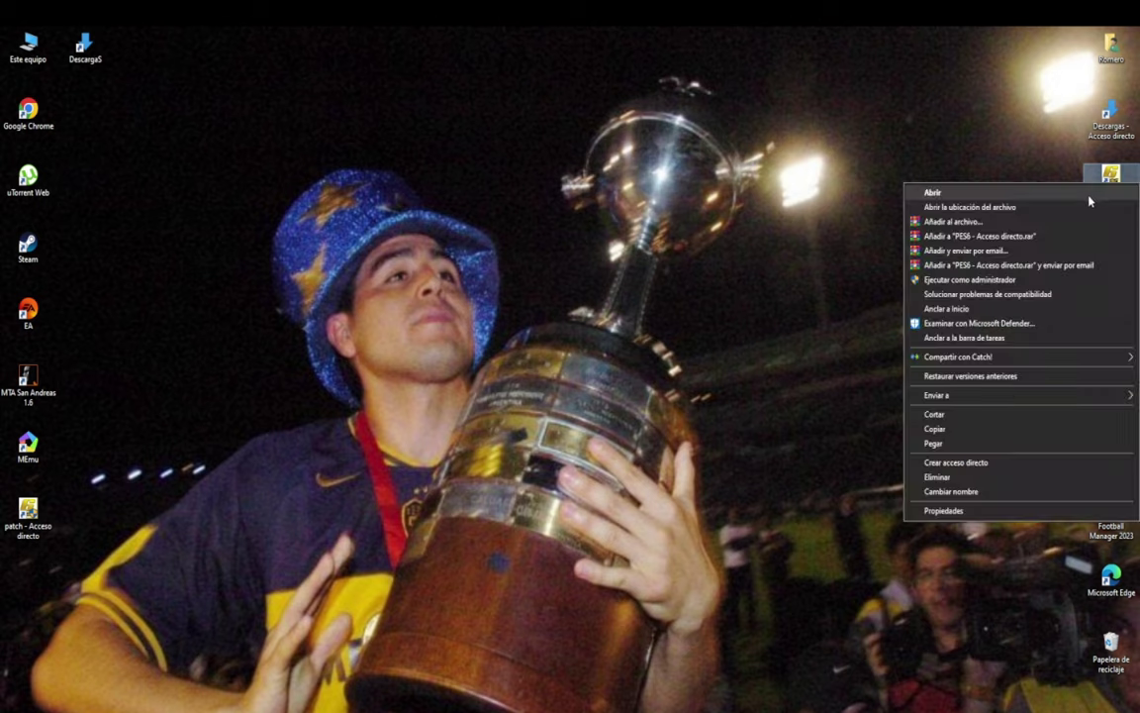
left_click(1052, 204)
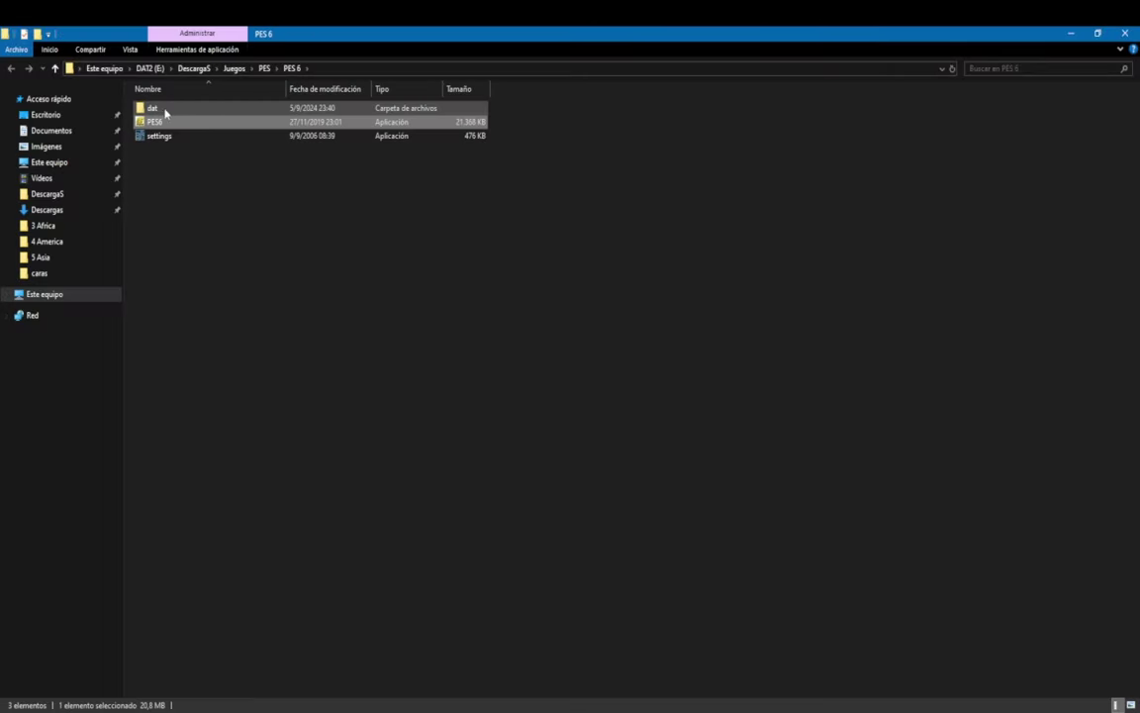
double_click(166, 111)
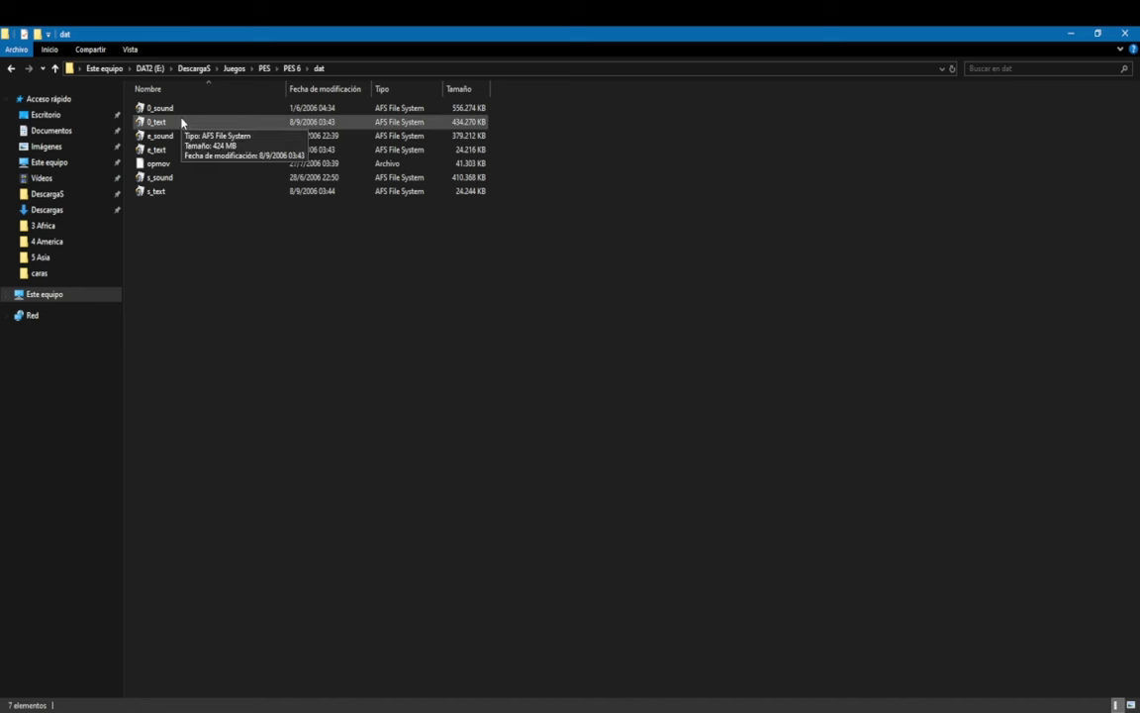
- Open the 0_text file from the dat folder in Game Graphic Studio
right_click(209, 126)
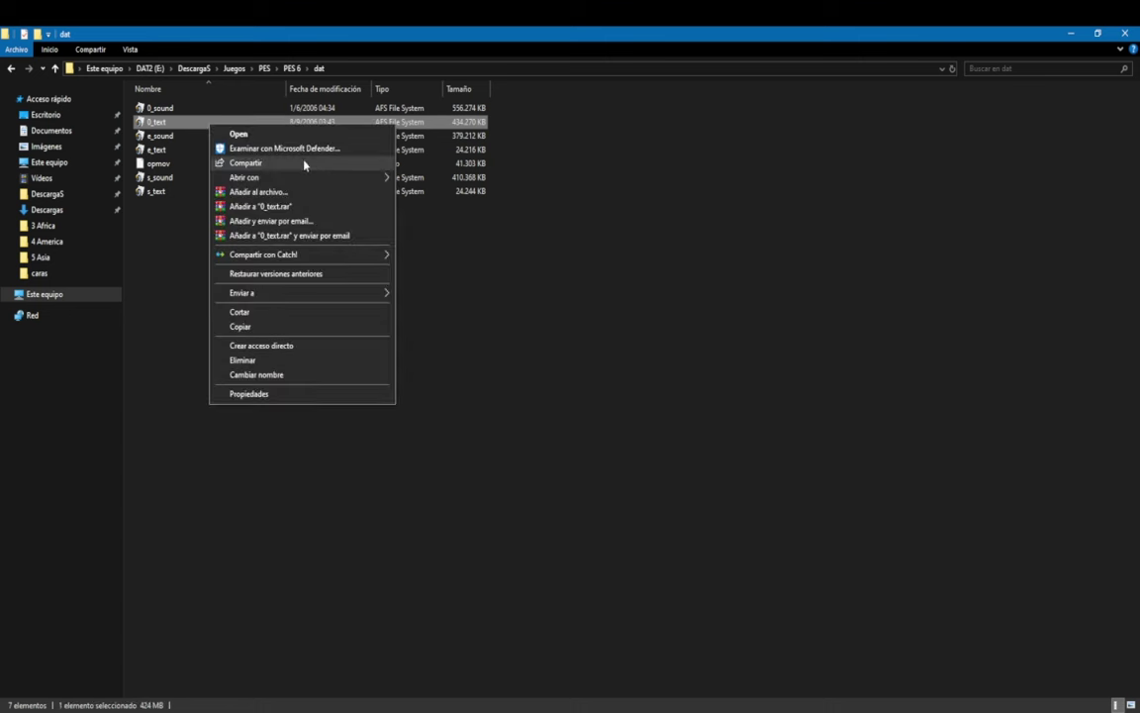
mouse_move(365, 181)
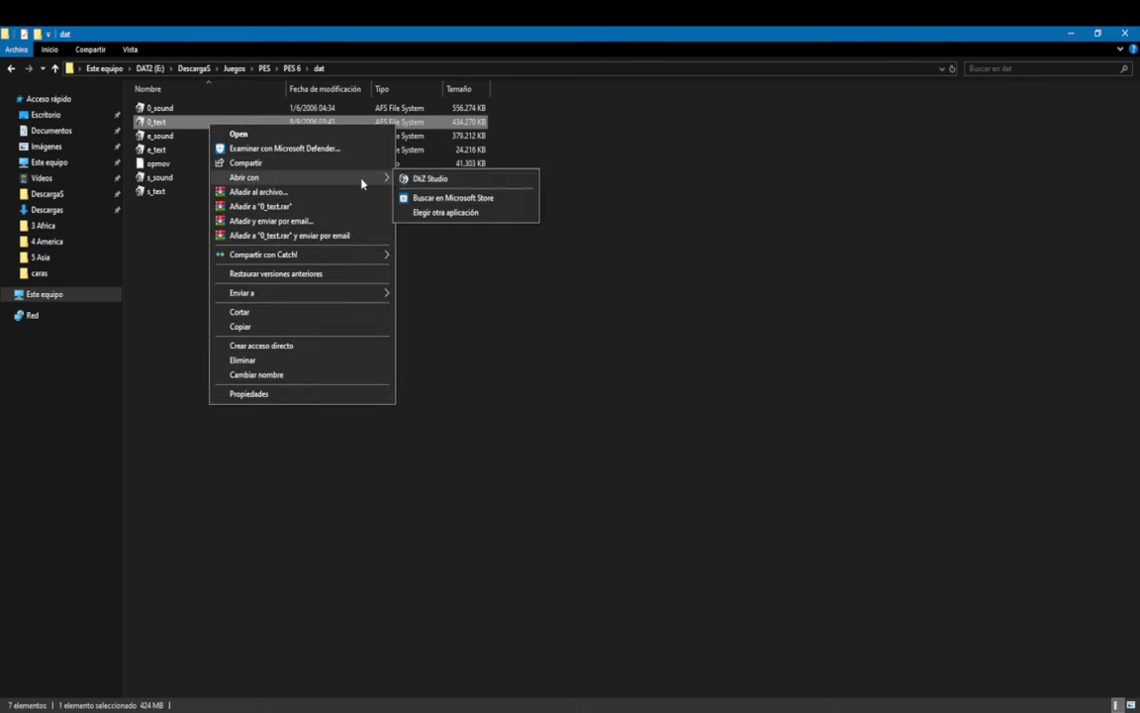
left_click(441, 212)
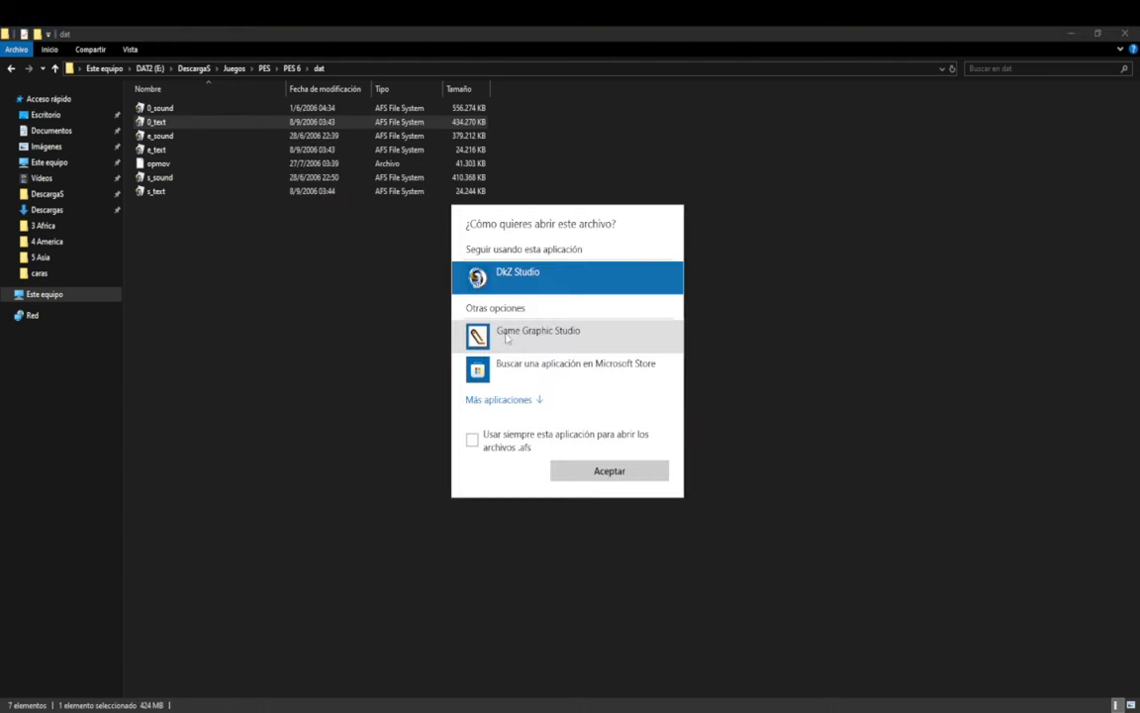
left_click(520, 334)
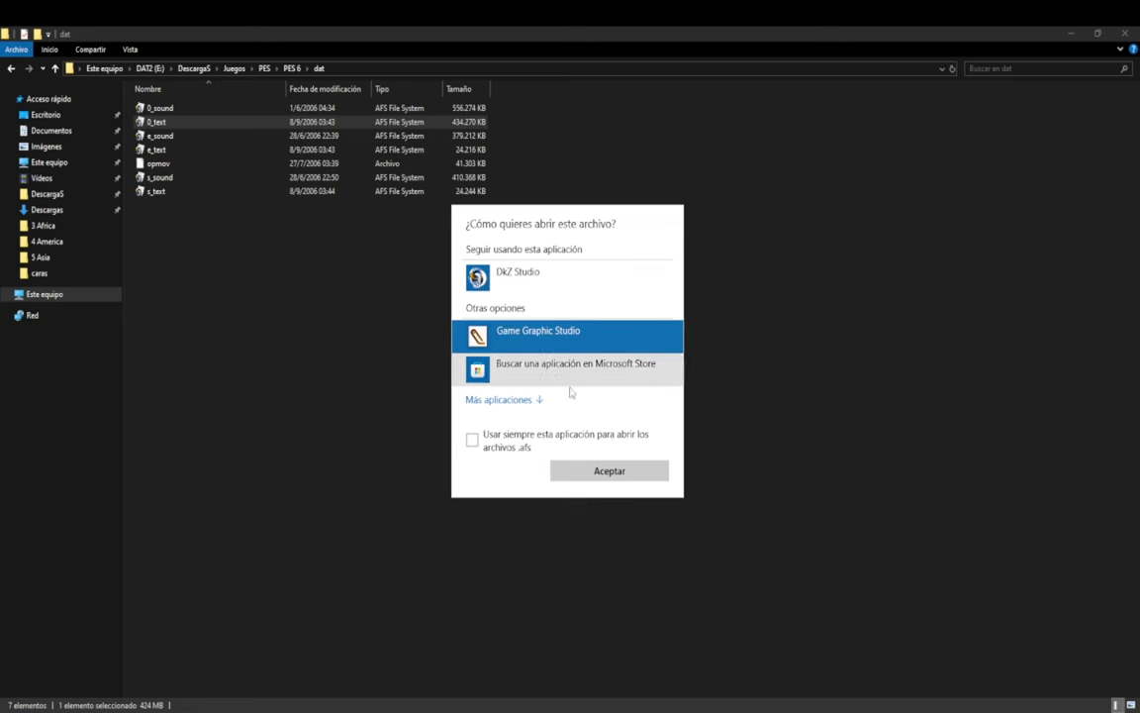
left_click(565, 474)
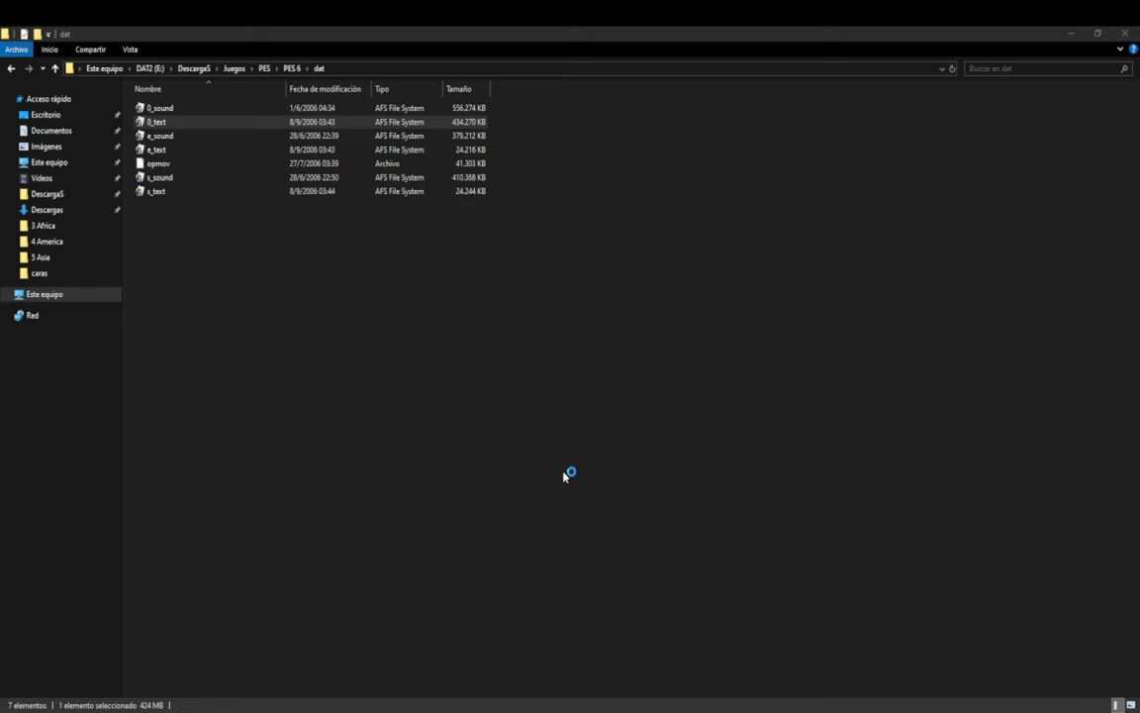
left_click(544, 407)
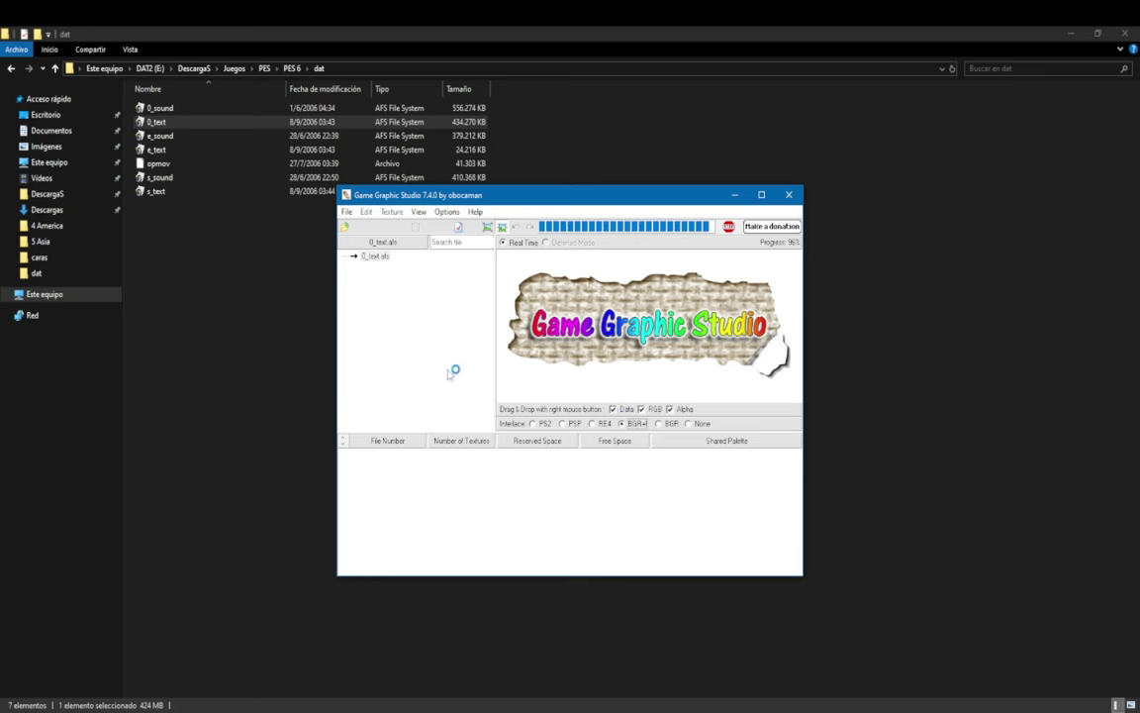
- Search 0_text.afs for file 535 and display its textures from 1 to 298
left_click(450, 334)
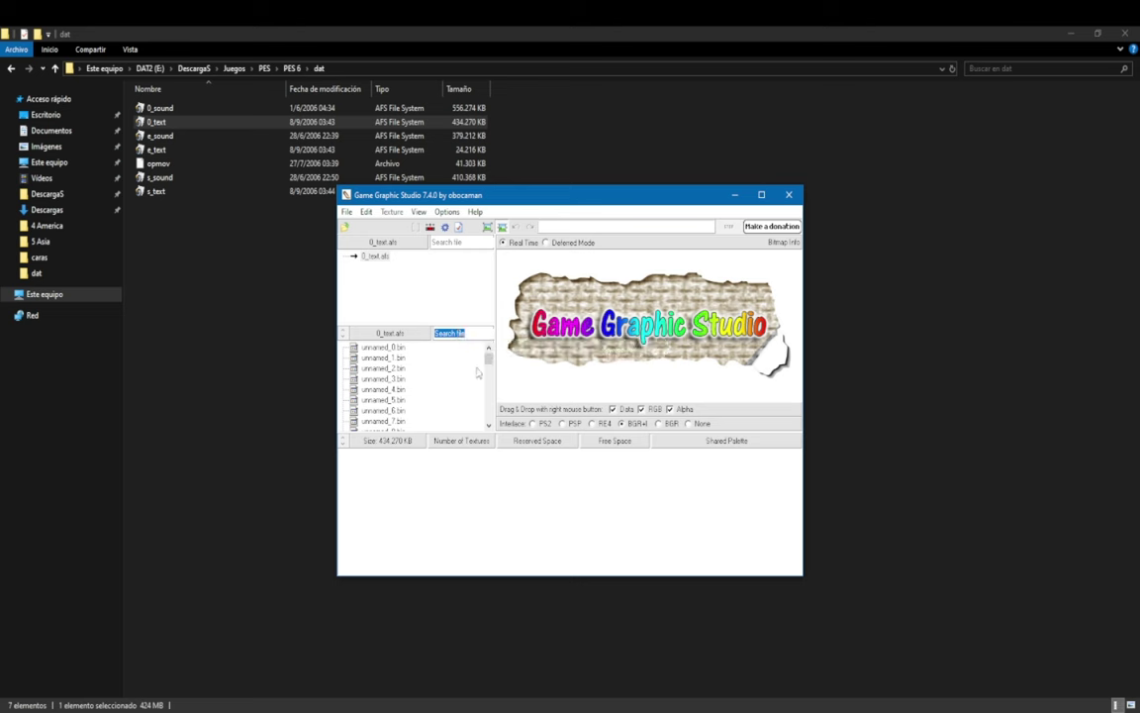
mouse_move(489, 359)
left_mouse_down()
mouse_move(489, 434)
mouse_move(487, 346)
left_mouse_up()
type("535")
key("Return")
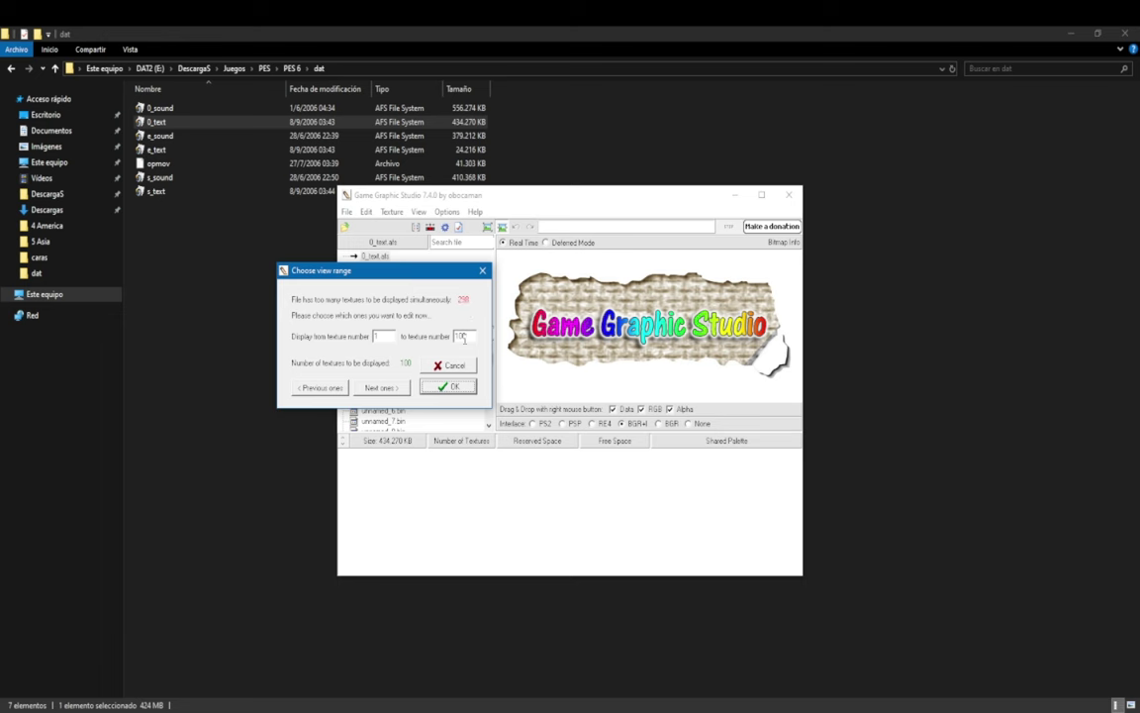
double_click(469, 337)
type("298")
left_click(448, 388)
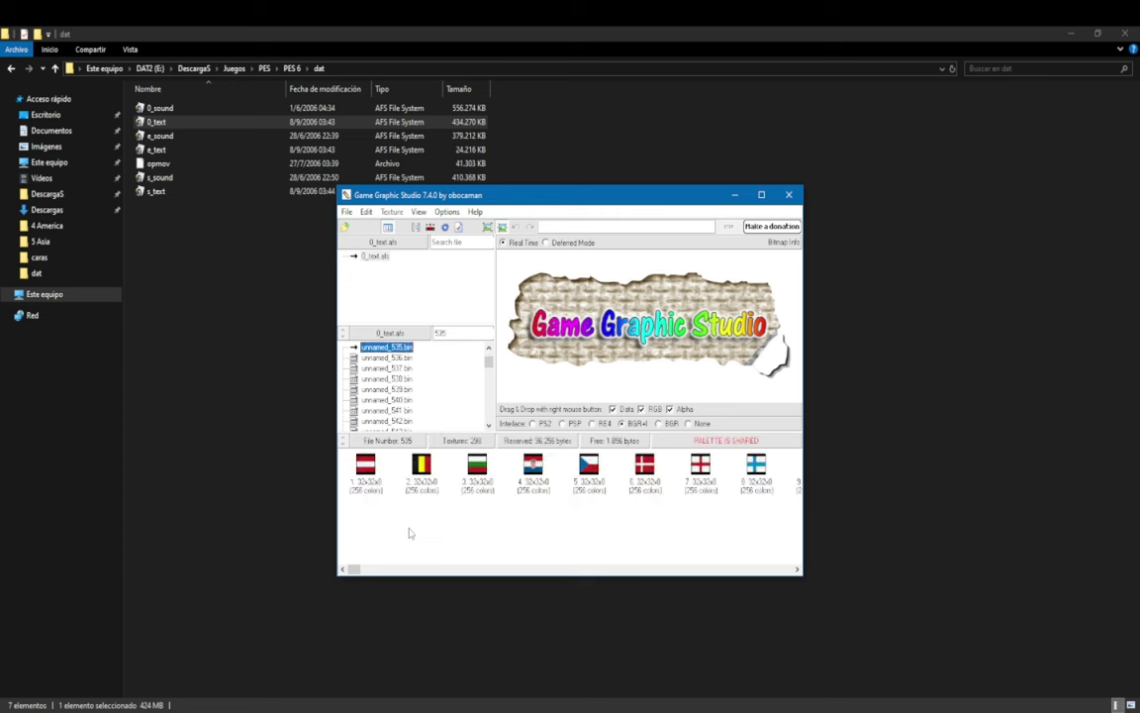
- Browse the flag and club emblem textures of file 535 and select texture 157
left_click(364, 472)
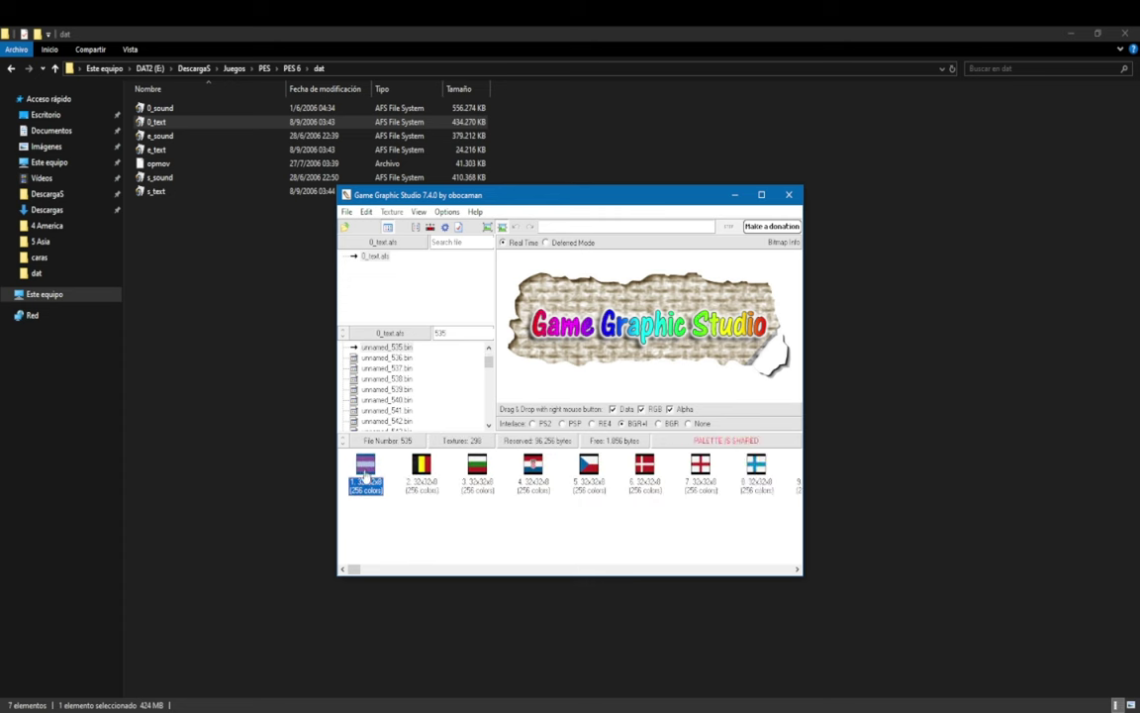
left_click(422, 471)
left_click(477, 471)
left_click(533, 471)
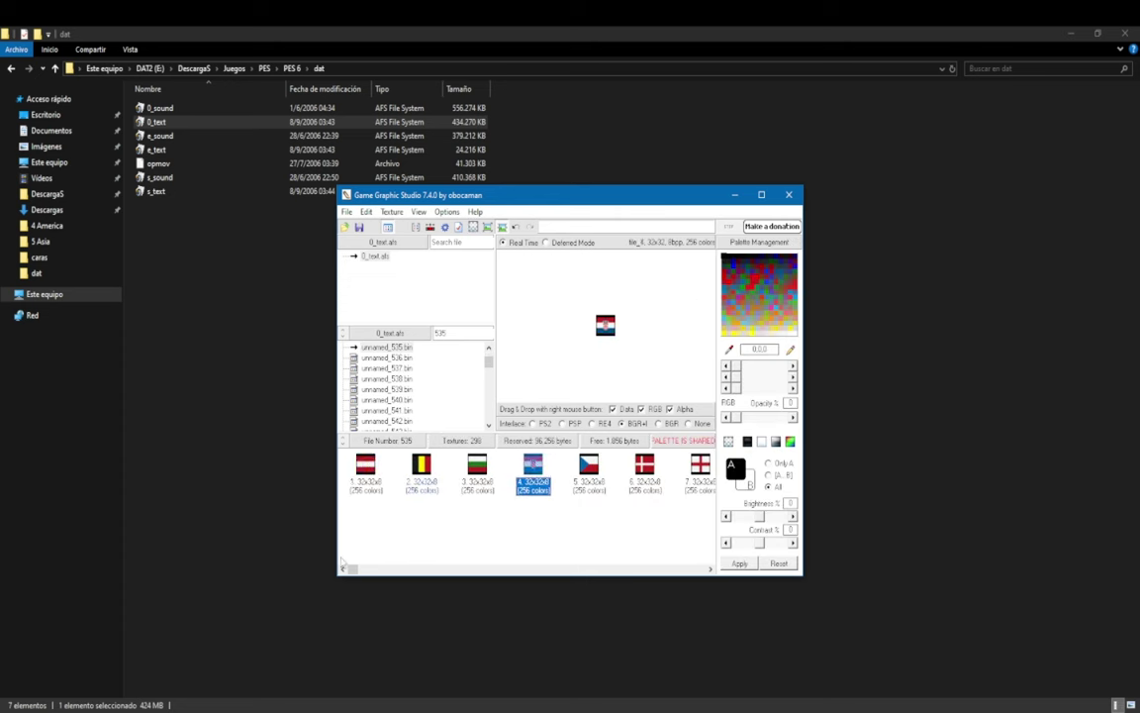
left_click_drag(352, 570, 540, 572)
left_click(521, 470)
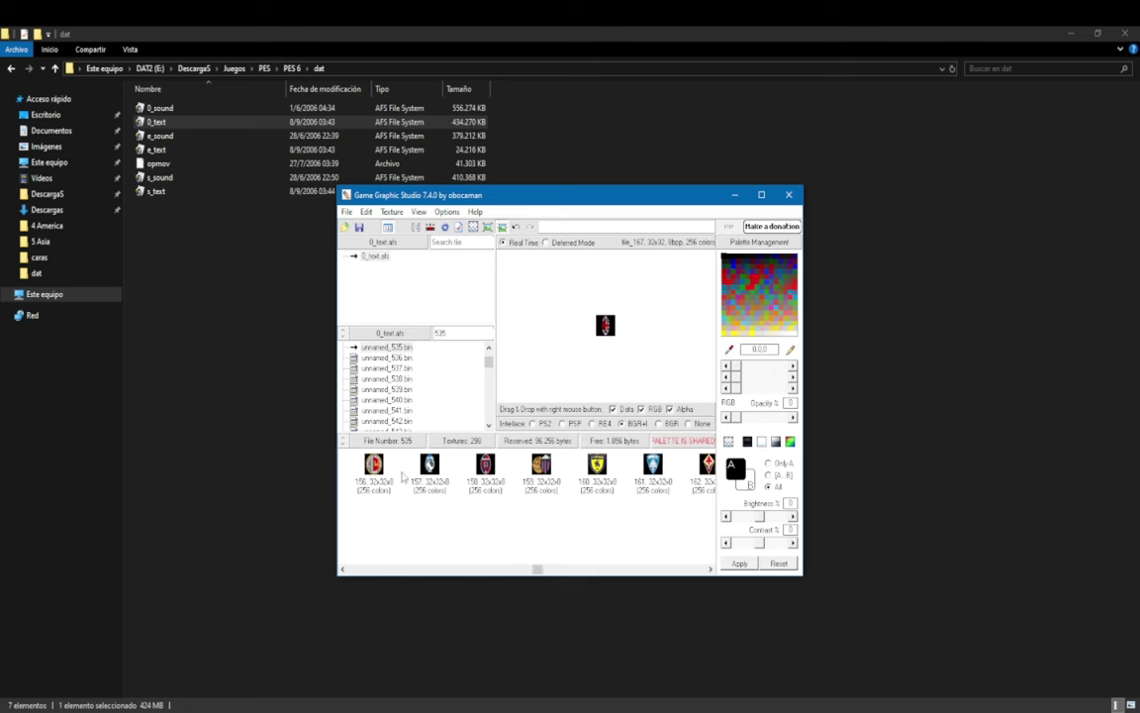
left_click(373, 465)
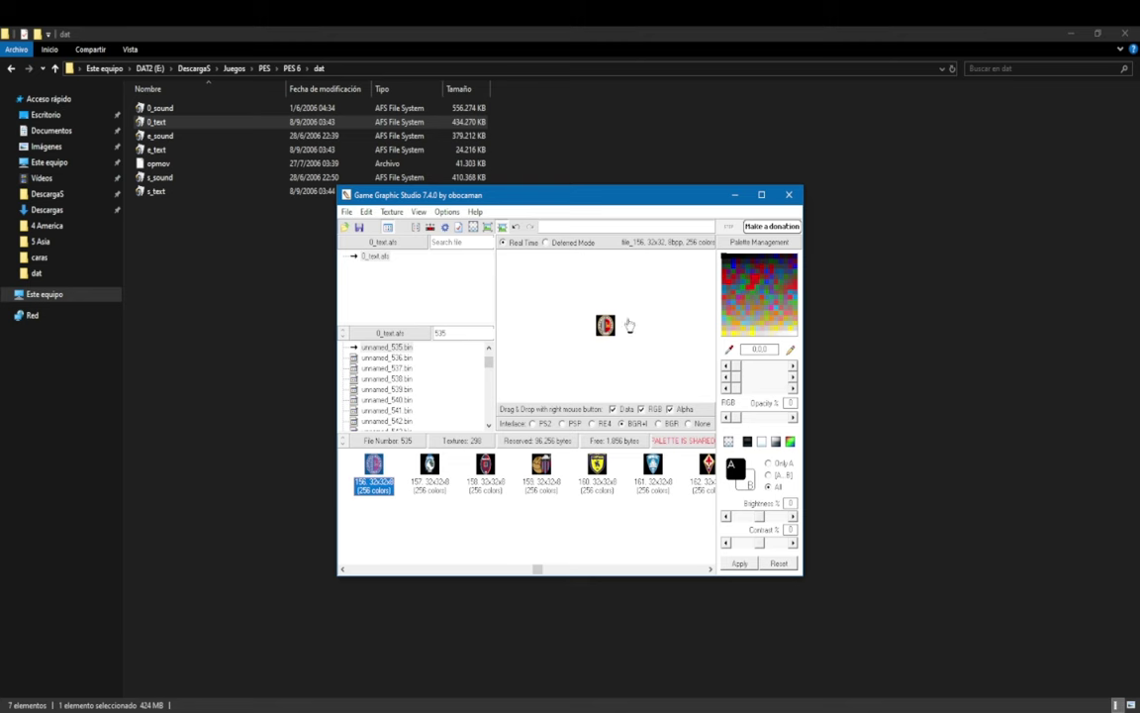
key("Right")
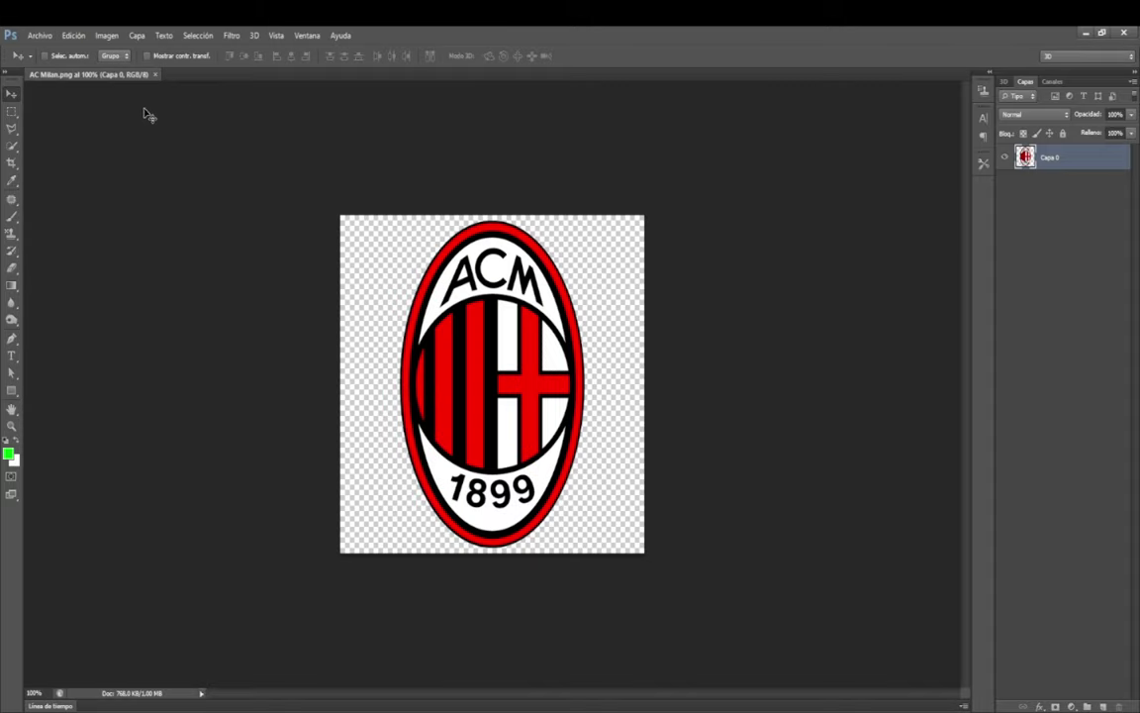
- Switch to Photoshop and resize the AC Milan crest image to 64 by 64 pixels
left_click(107, 36)
left_click(144, 129)
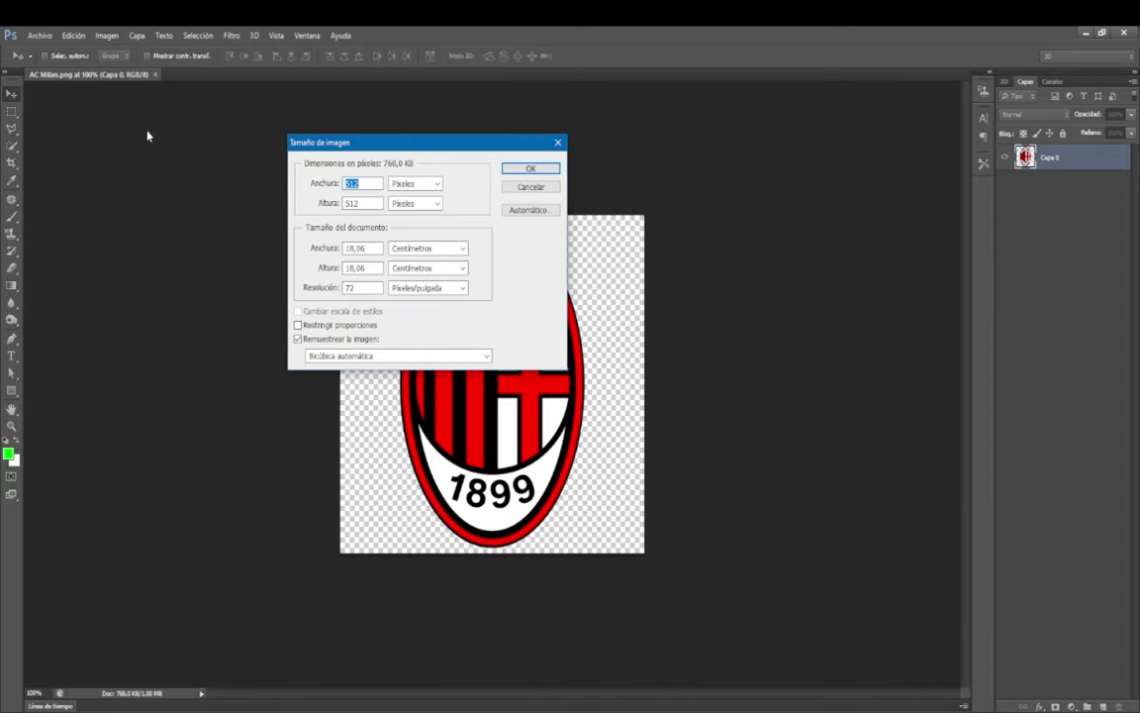
type("64")
key("Tab")
type("64")
key("Return")
- Convert the crest image to indexed colour with 256 colours and save AC Milan.png
key("alt+i")
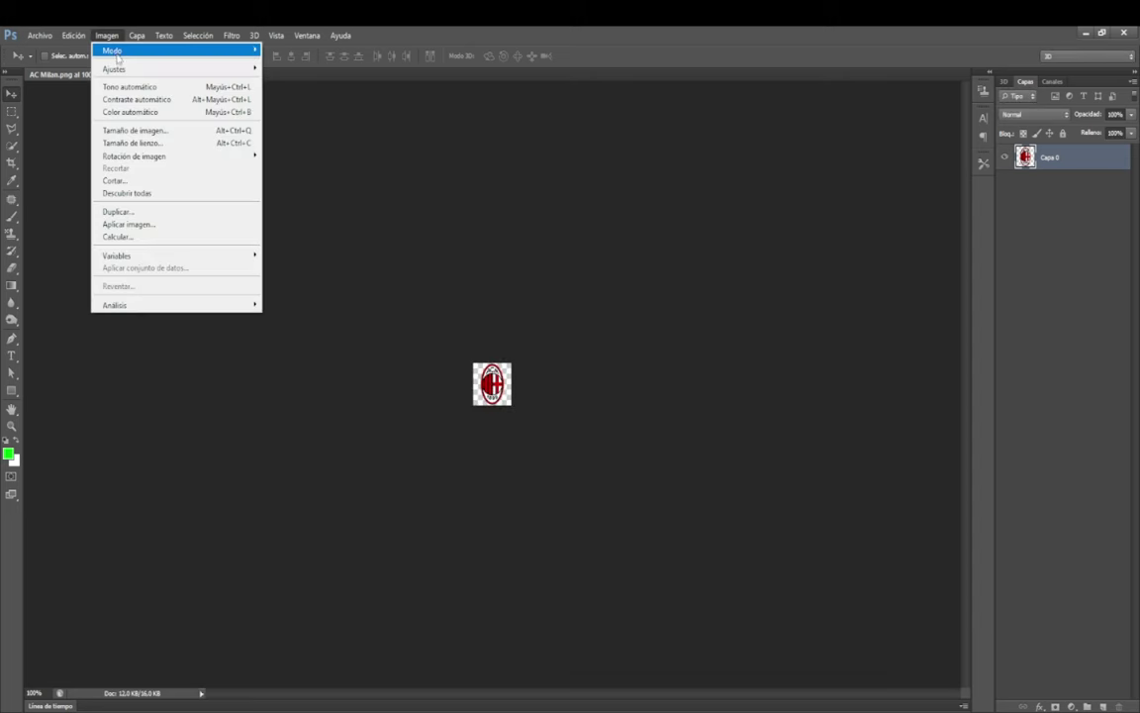
key("Escape")
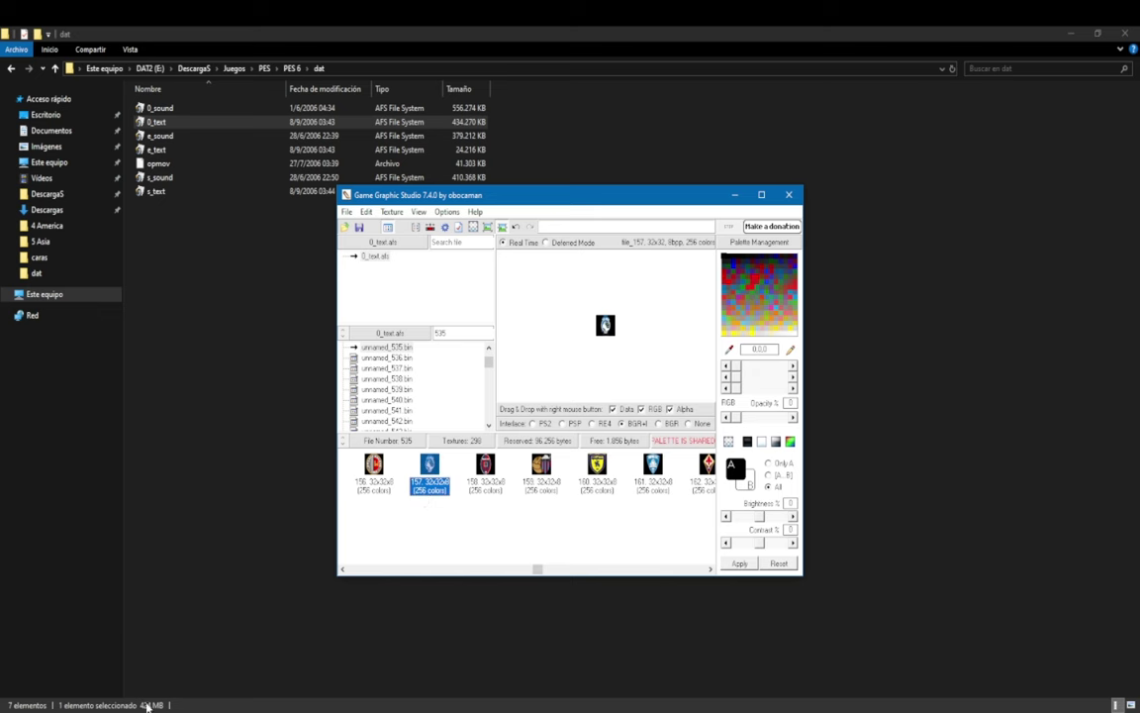
mouse_move(160, 711)
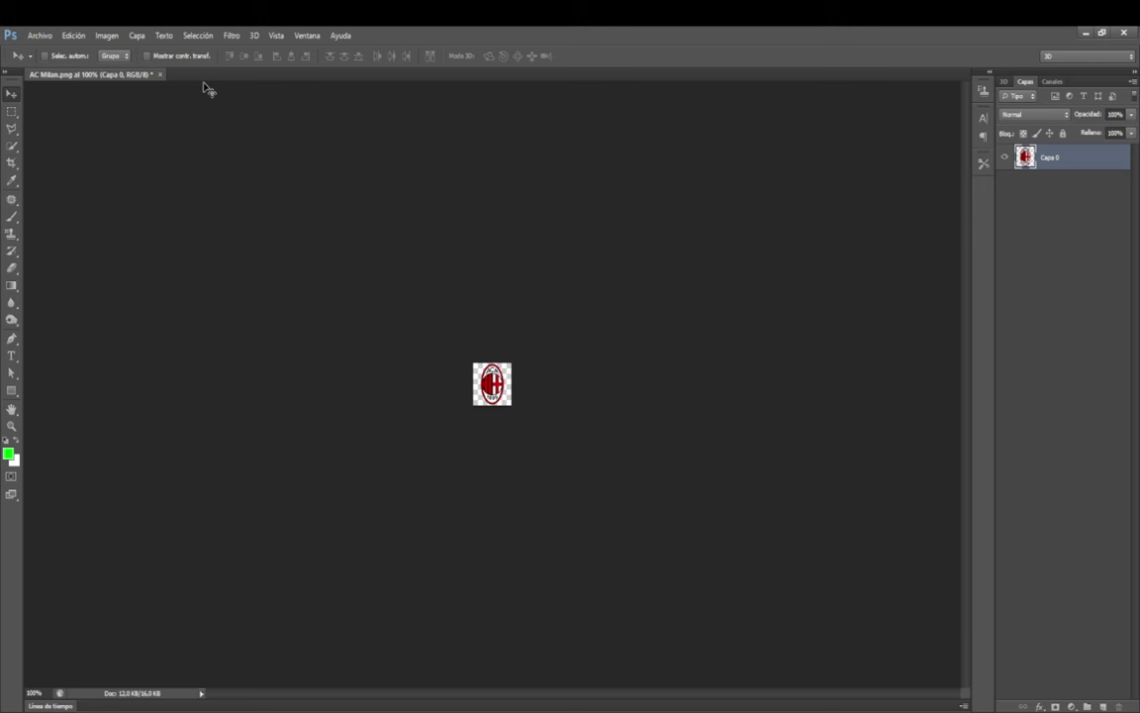
left_click(106, 34)
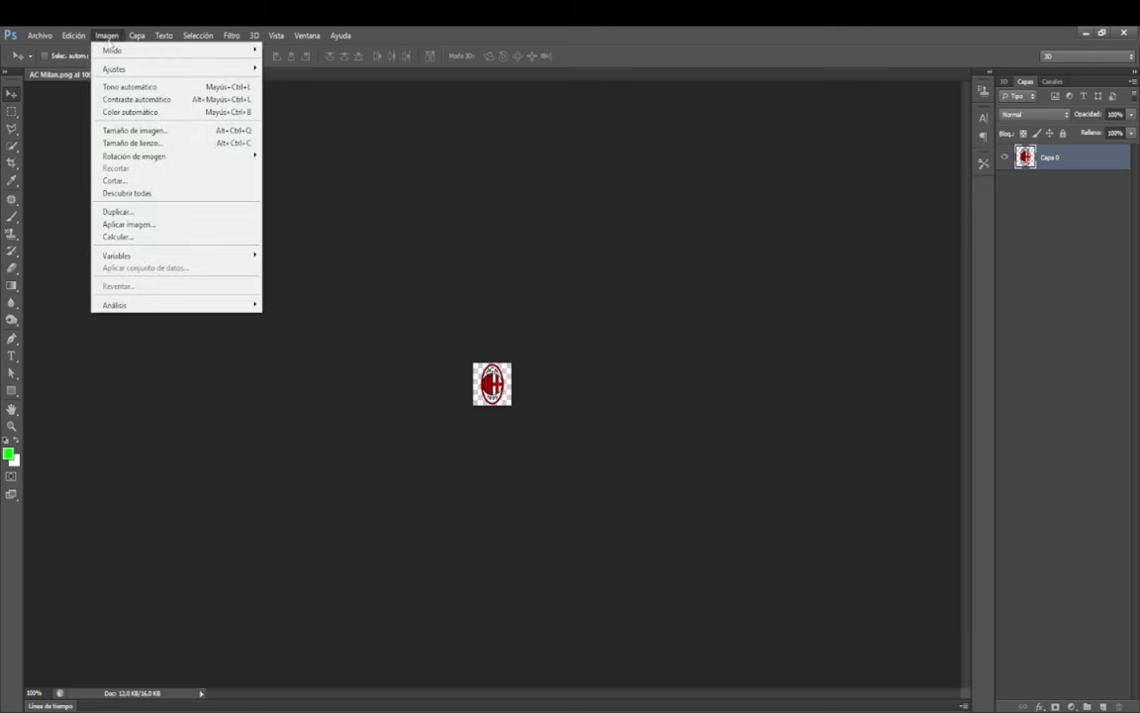
mouse_move(118, 52)
left_click(299, 89)
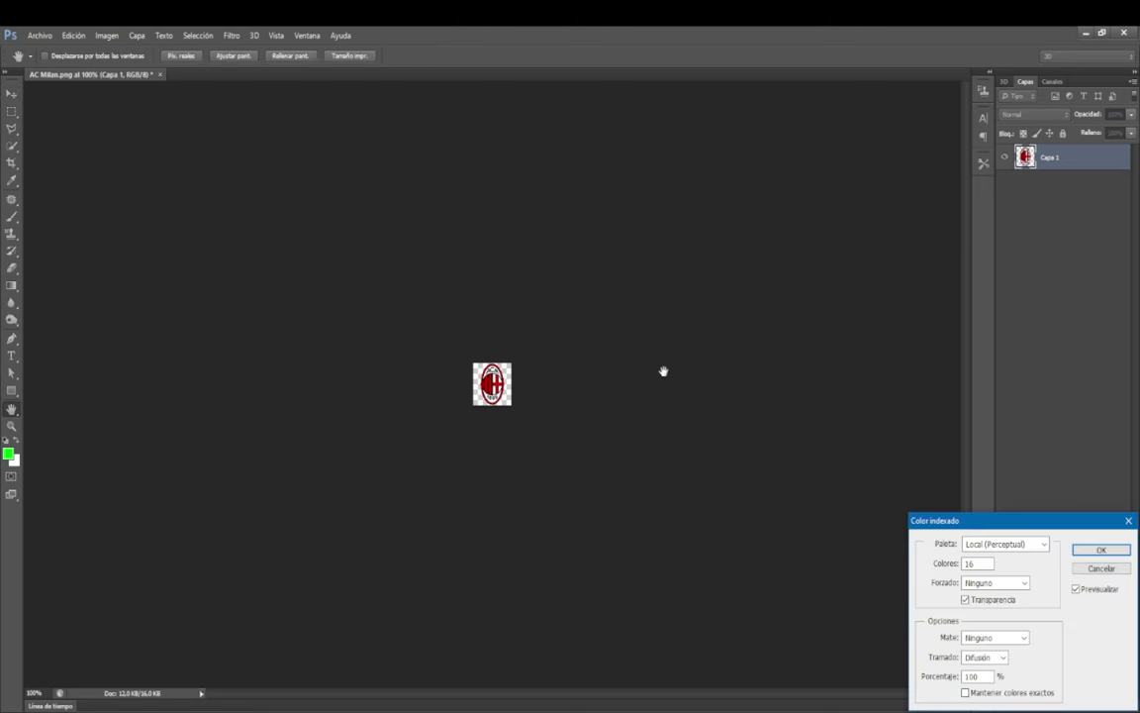
left_click(950, 562)
type("25")
left_click(1096, 548)
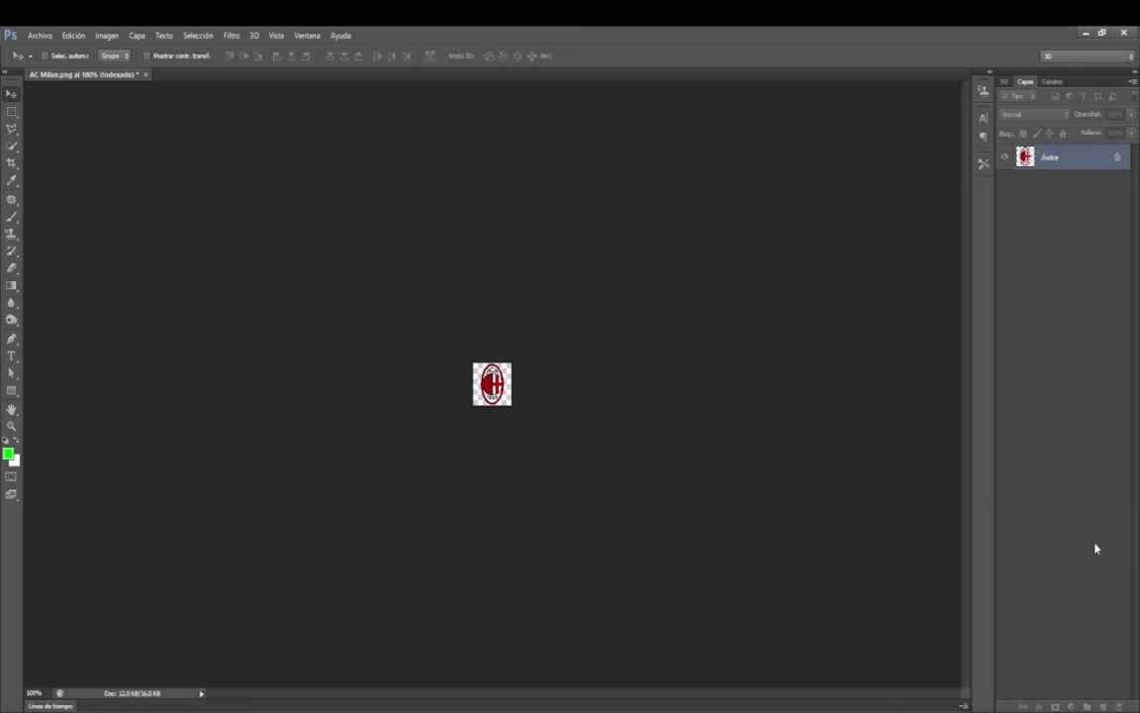
left_click(40, 35)
left_click(49, 174)
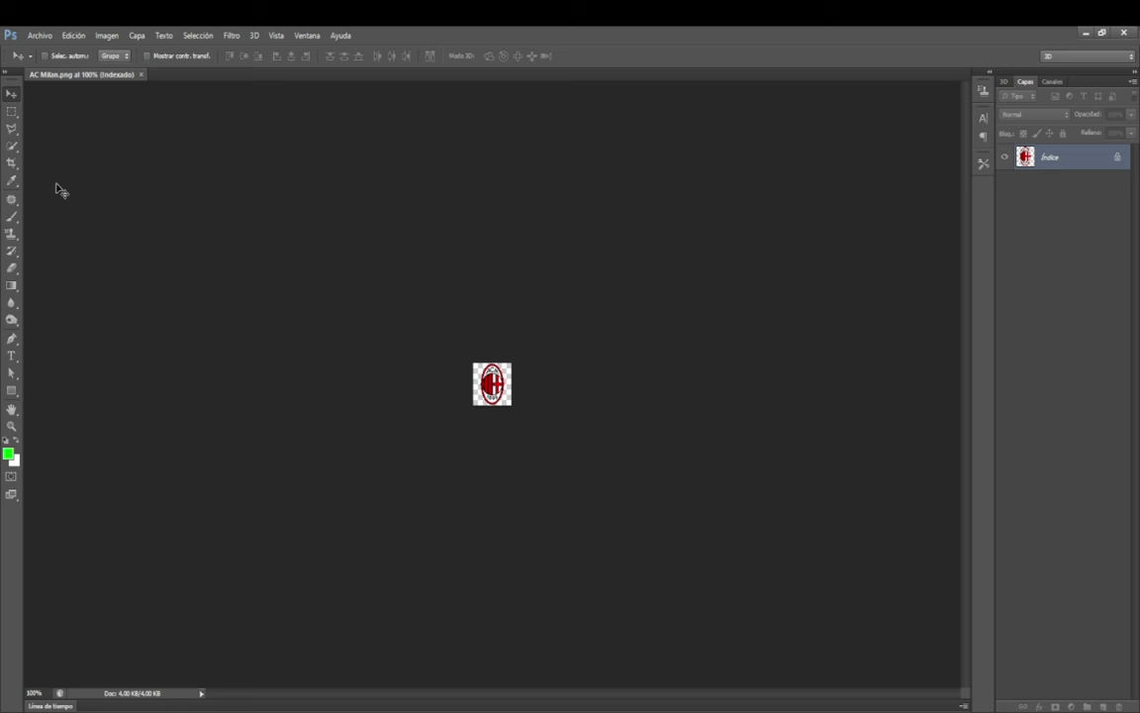
- Resize the indexed AC Milan crest image to 32 by 32 pixels
left_click(105, 37)
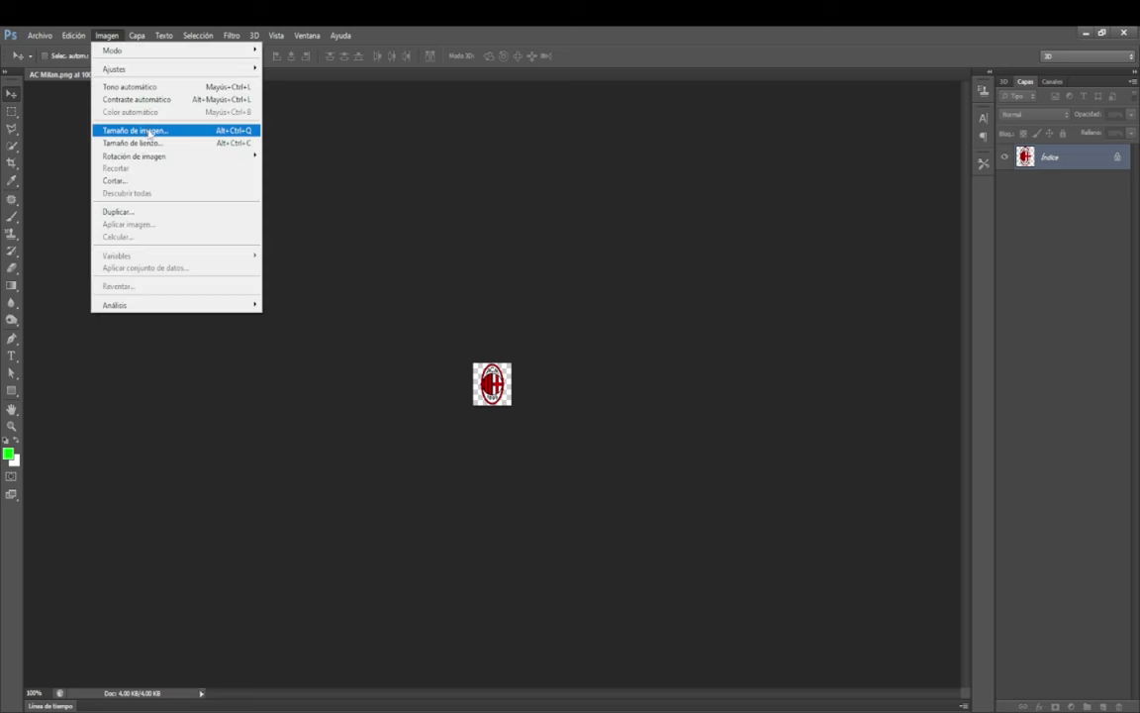
left_click(150, 131)
type("32")
left_click_drag(366, 203, 317, 204)
type("32")
key("Return")
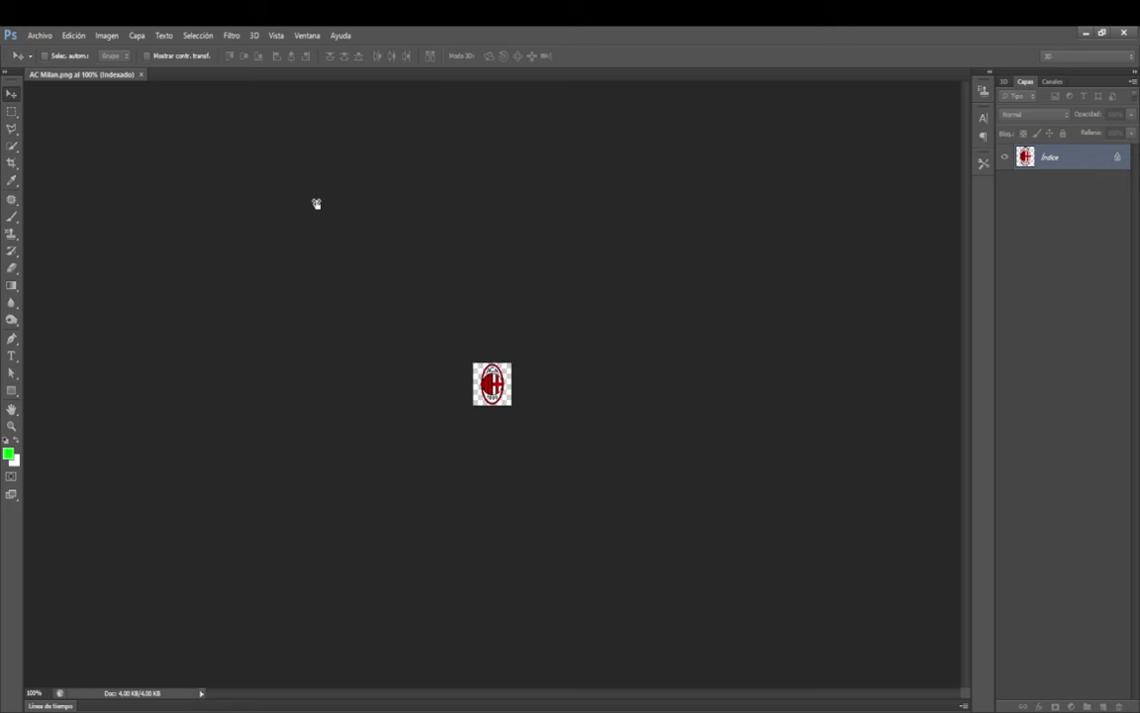
- Save the small crest as a separate PNG named AC Milan 32 in the DescargaS folder
left_click(41, 38)
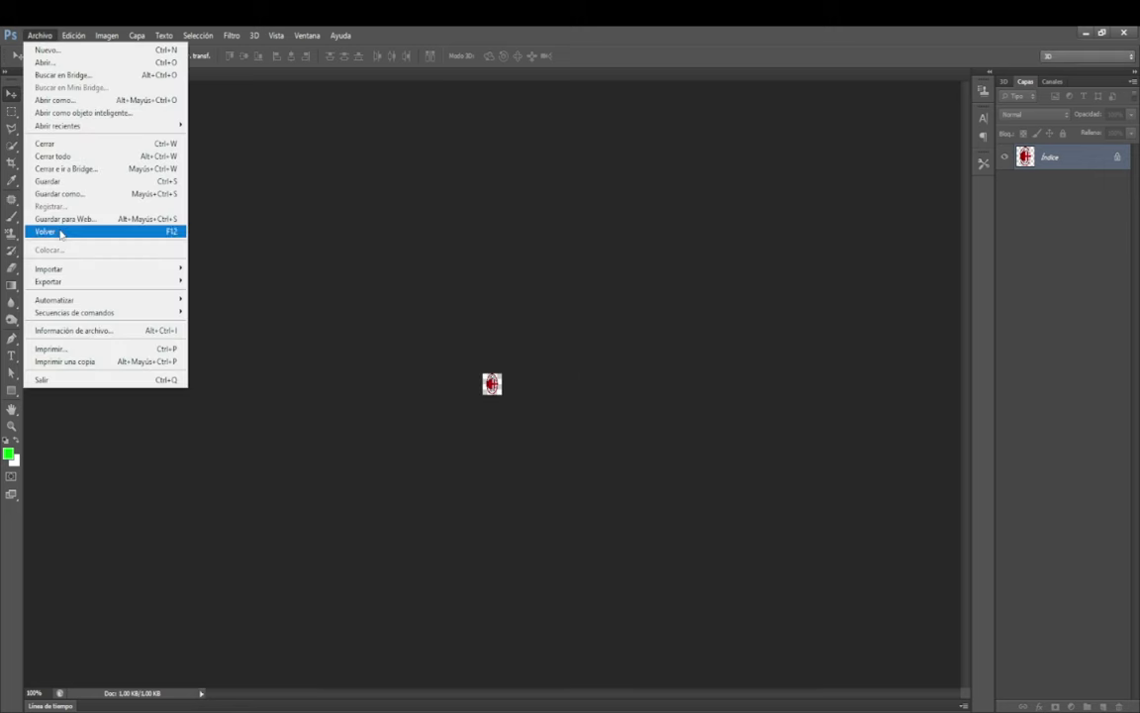
left_click(59, 194)
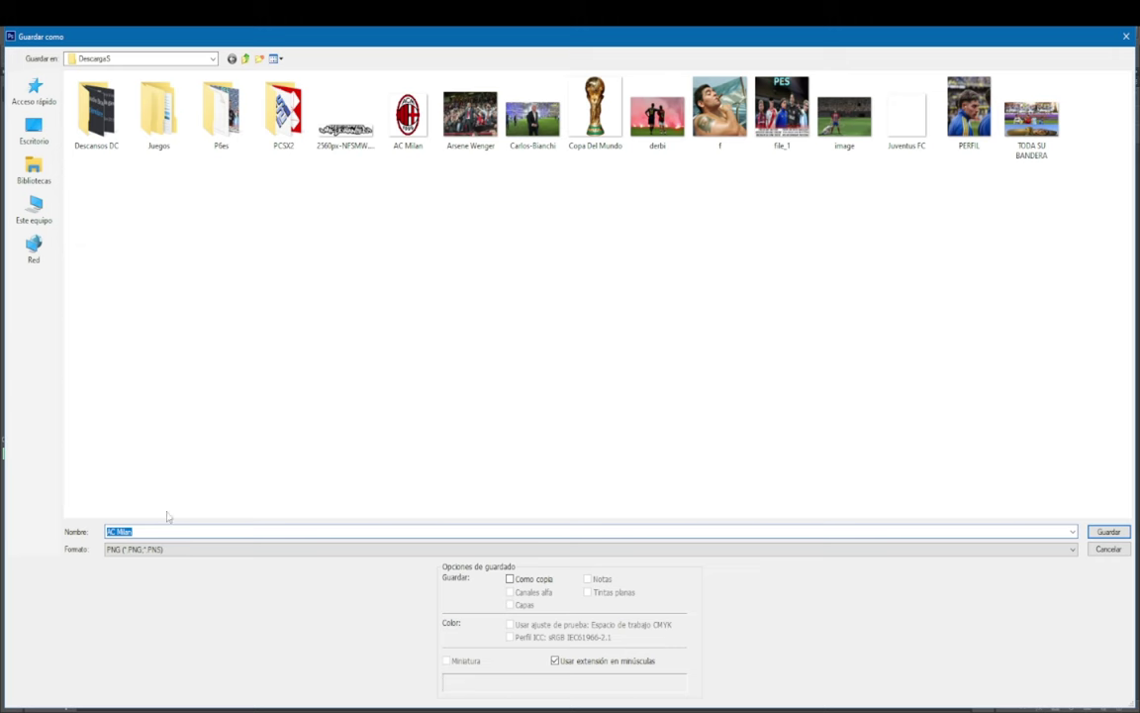
key("End")
key("Return")
key("Return")
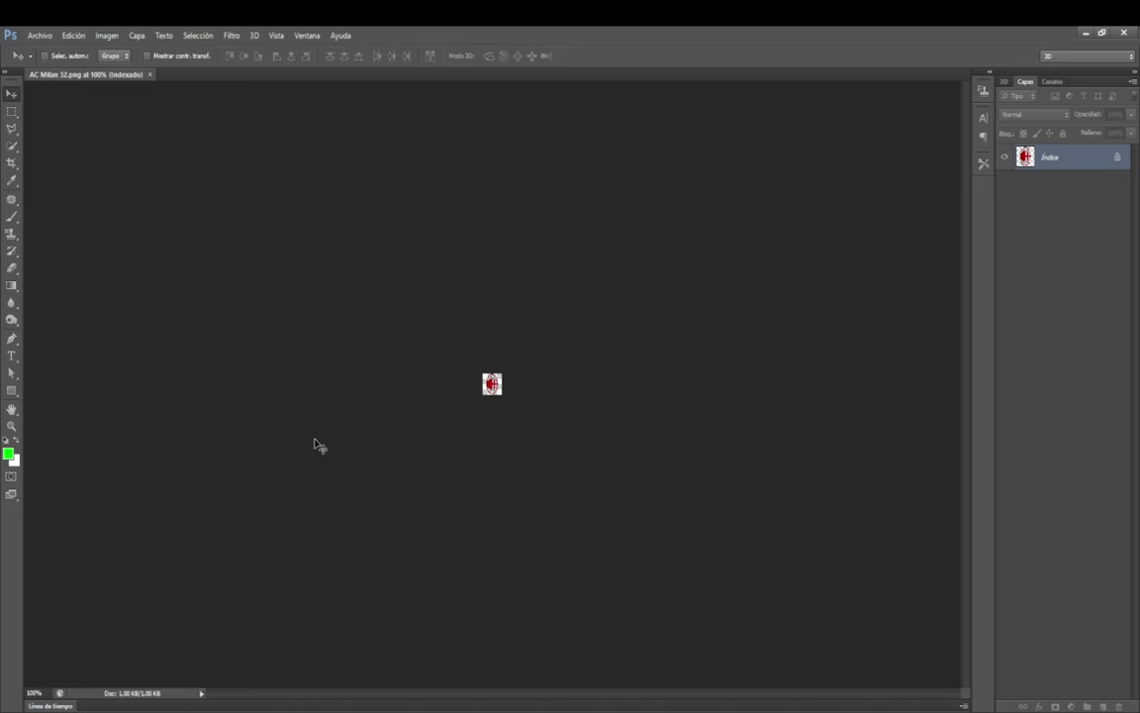
- Switch to Game Graphic Studio and load AC Milan 32 from the DescargaS folder into texture 157
left_click(1135, 32)
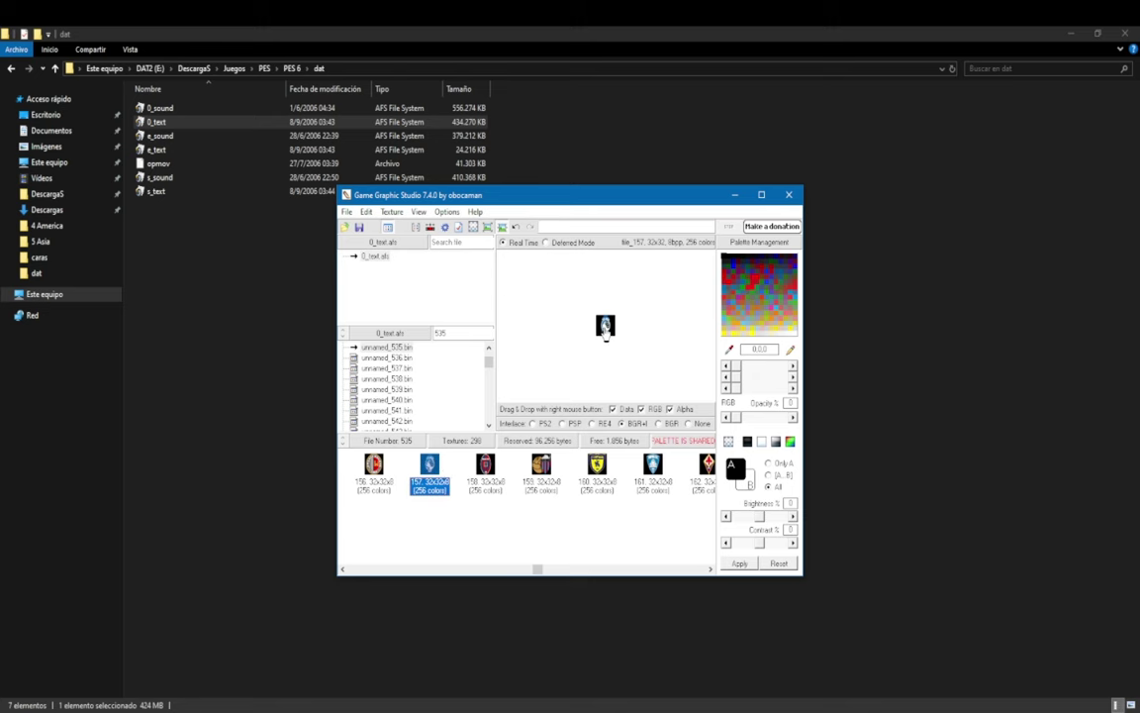
right_click(605, 328)
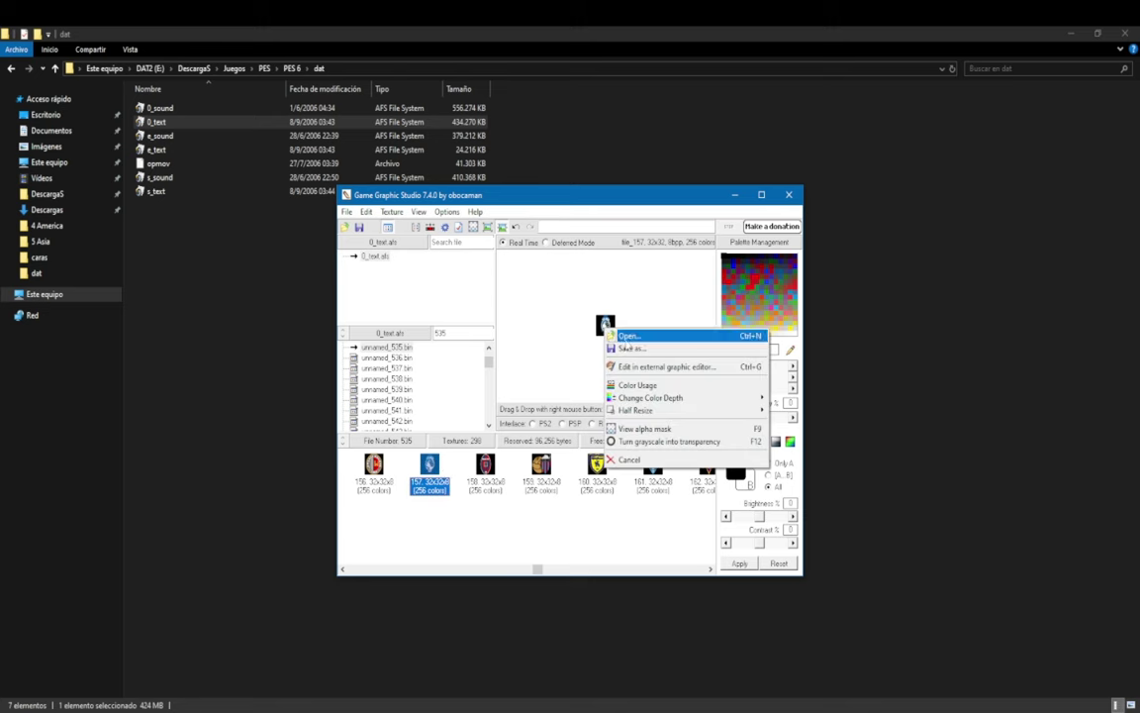
left_click(688, 301)
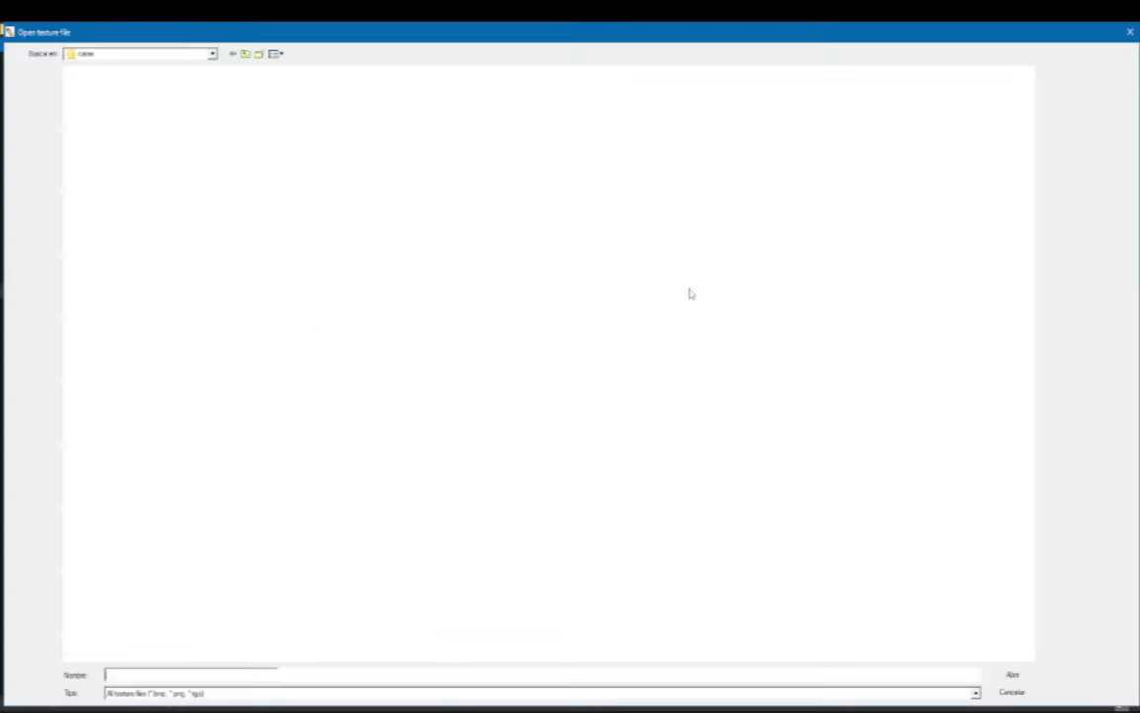
double_click(79, 142)
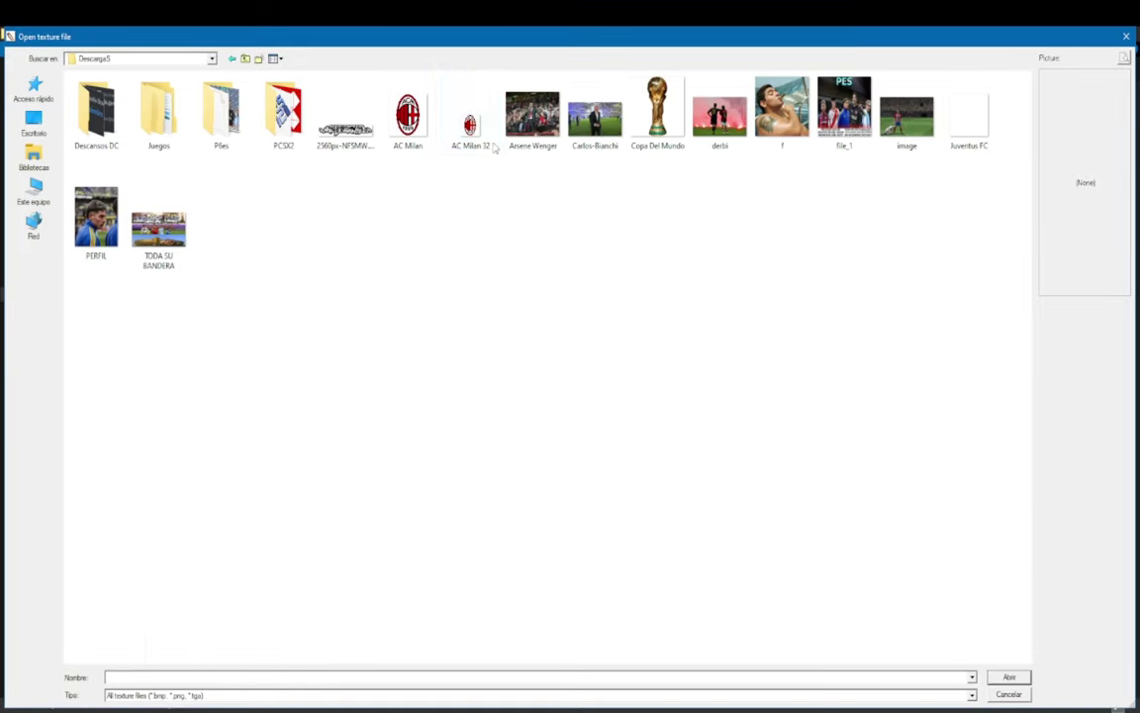
double_click(473, 129)
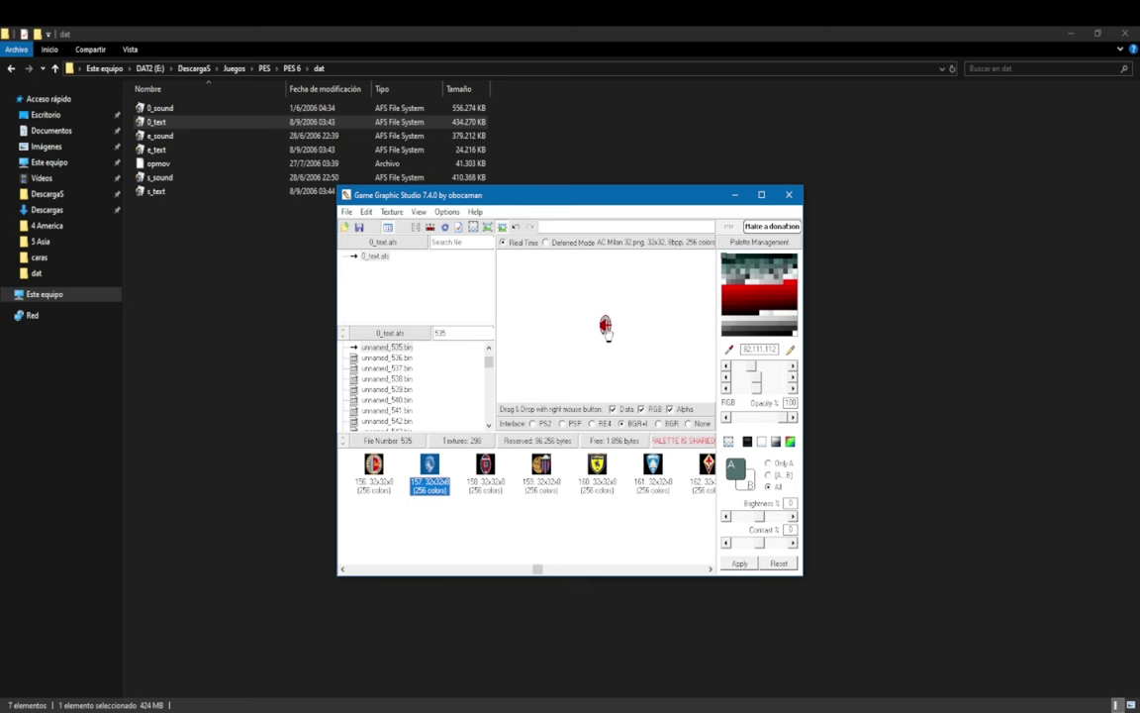
- Replace texture 157 in unnamed_535.bin with the loaded AC Milan 32 crest
left_click_drag(607, 332, 431, 473)
left_click(373, 465)
left_click(424, 474)
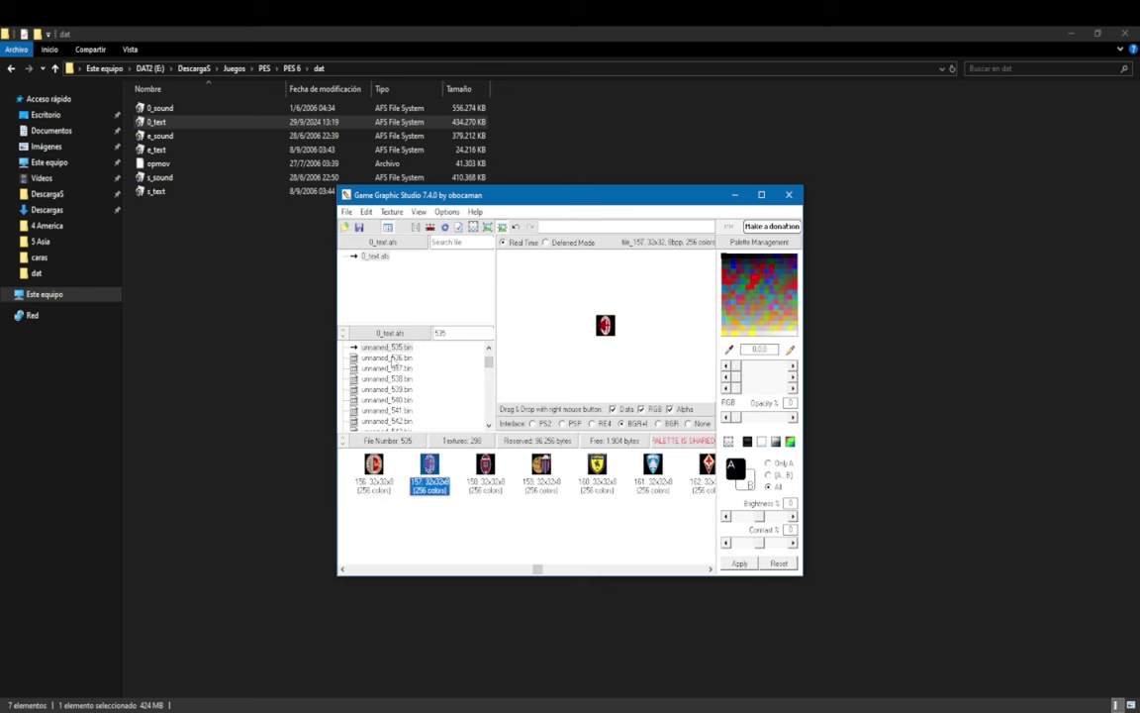
- Open unnamed_536.bin with a texture range starting at 1 and select the 64x64 emblem in texture 157
left_click(392, 358)
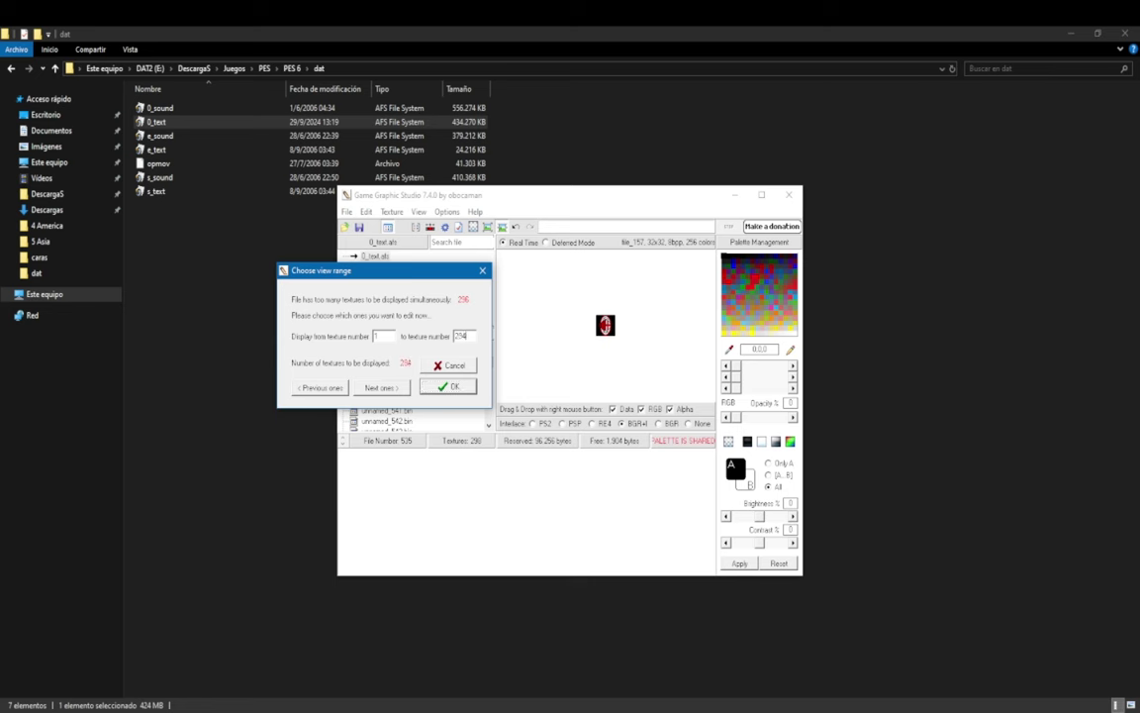
key("Return")
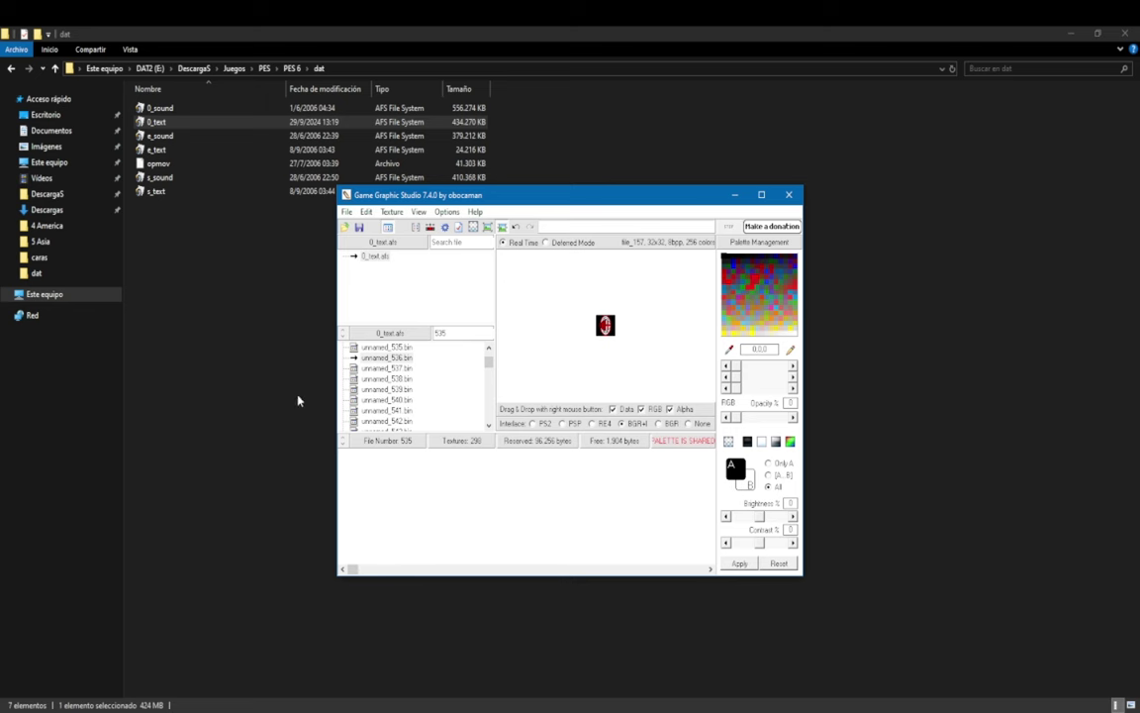
key("Down")
left_click_drag(352, 572, 537, 567)
left_click(468, 475)
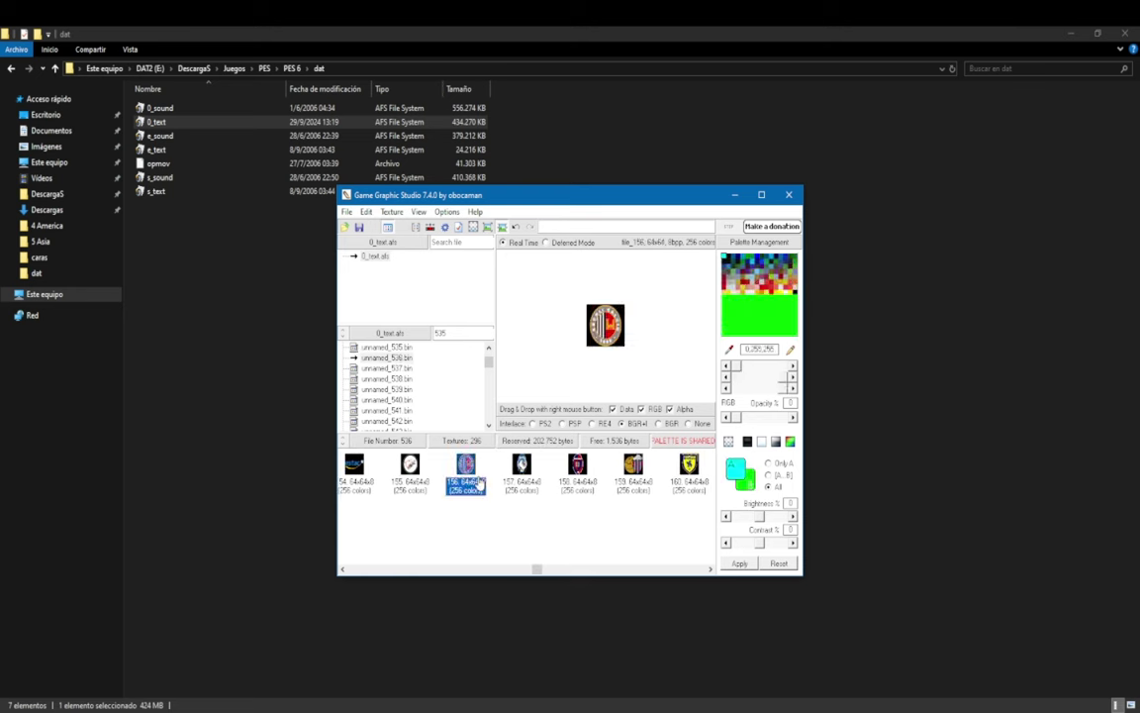
left_click(524, 477)
- Load AC Milan.png and replace the 64x64 texture 157 with it
right_click(615, 325)
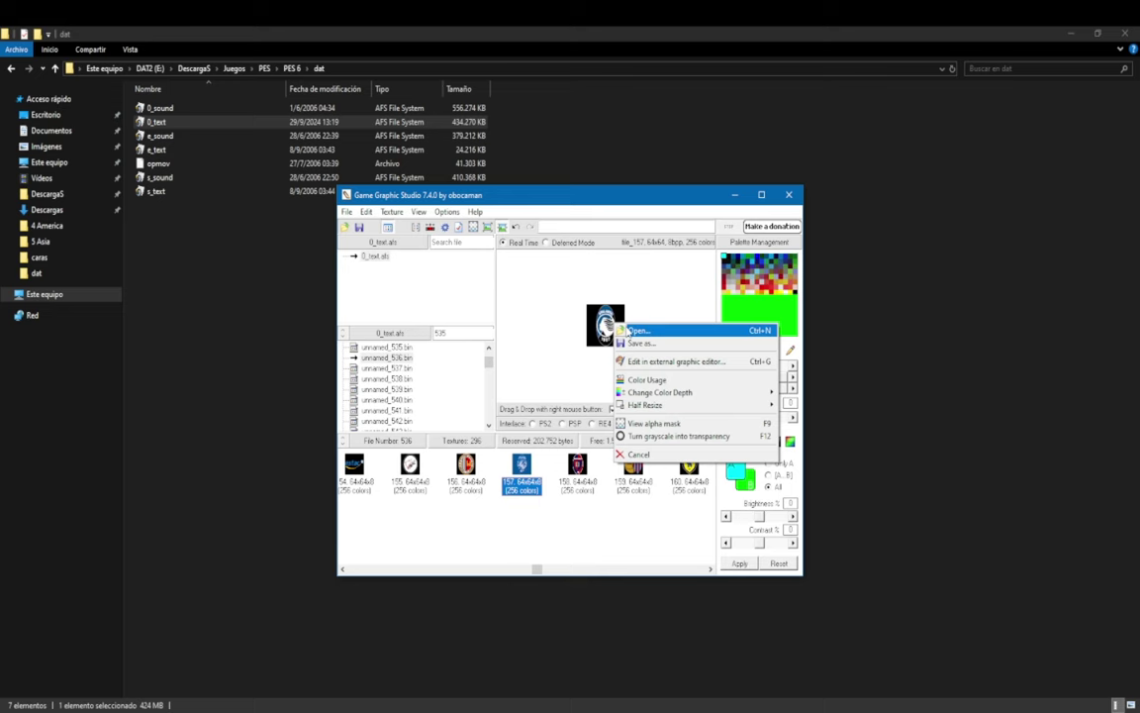
left_click(633, 331)
double_click(404, 144)
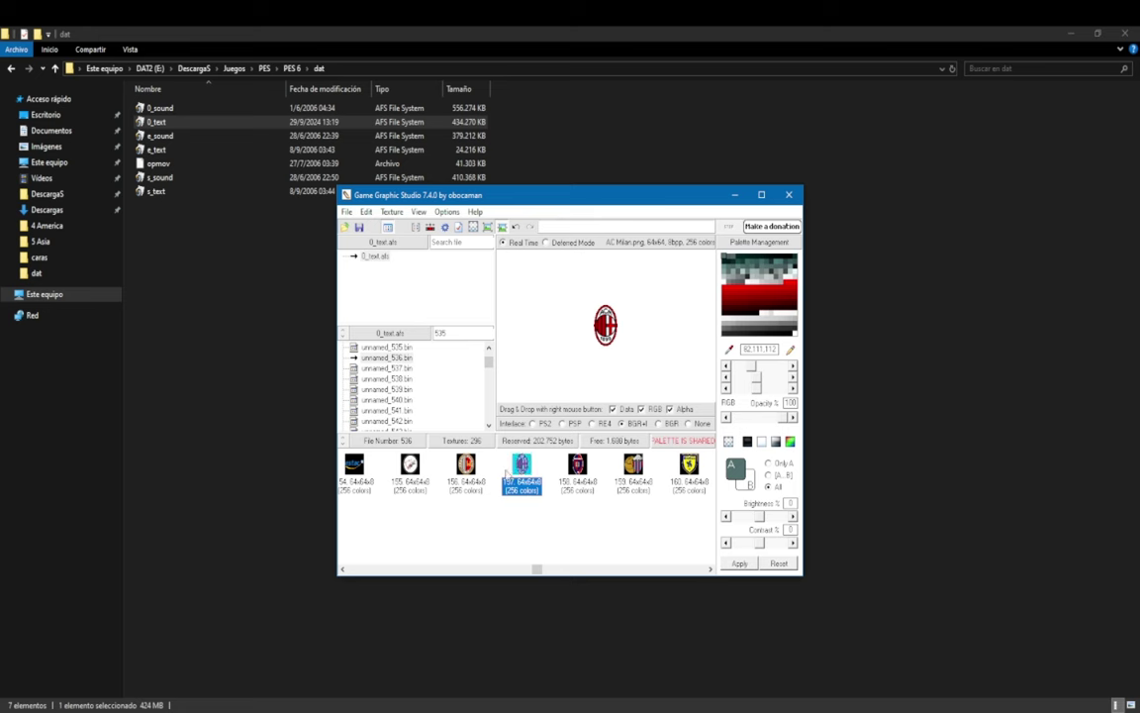
left_click(521, 472)
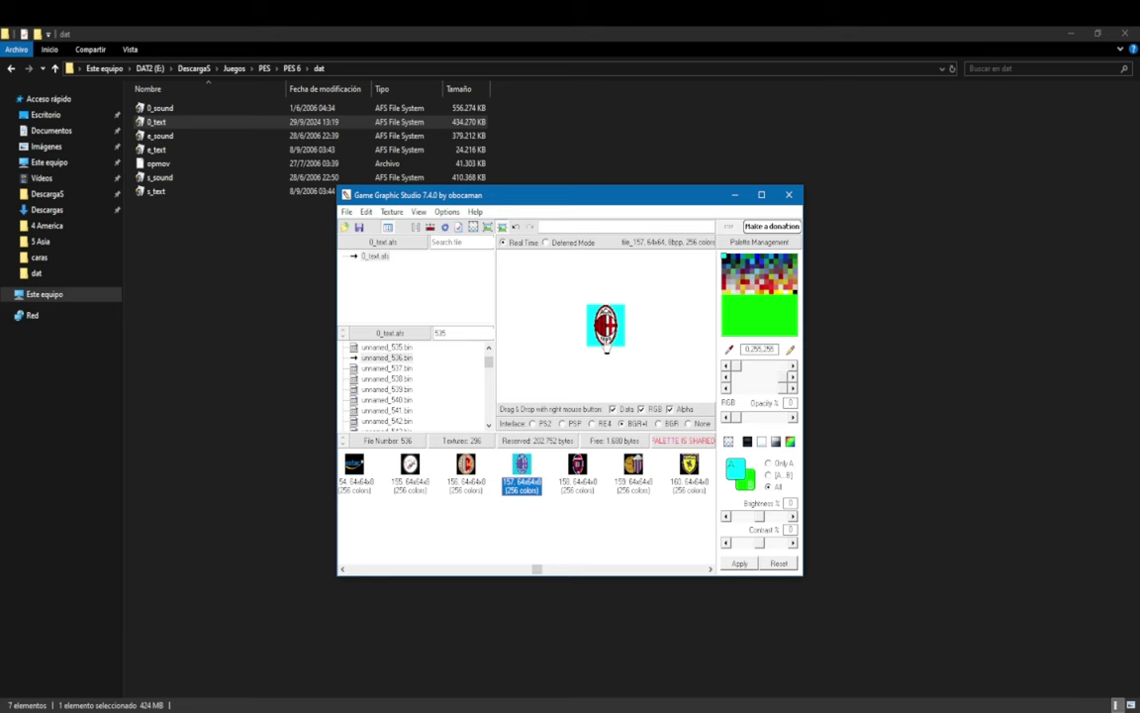
- Close Game Graphic Studio and the dat folder window, and launch PES 6
left_click(789, 197)
left_click(1125, 33)
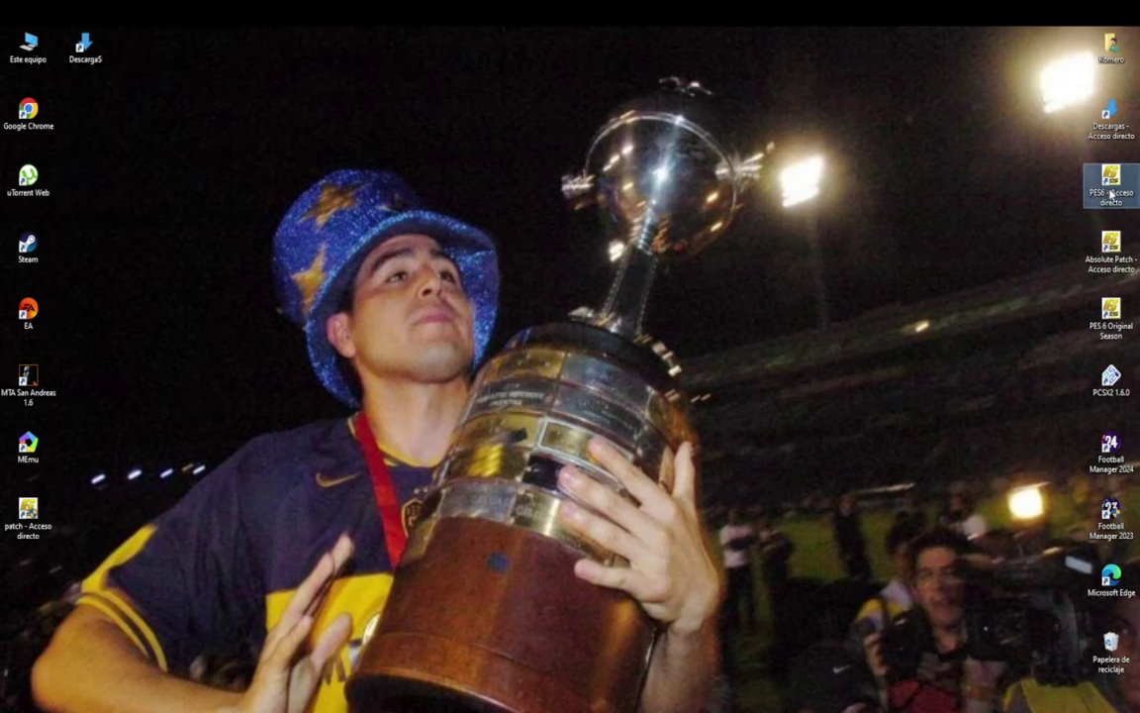
double_click(1111, 194)
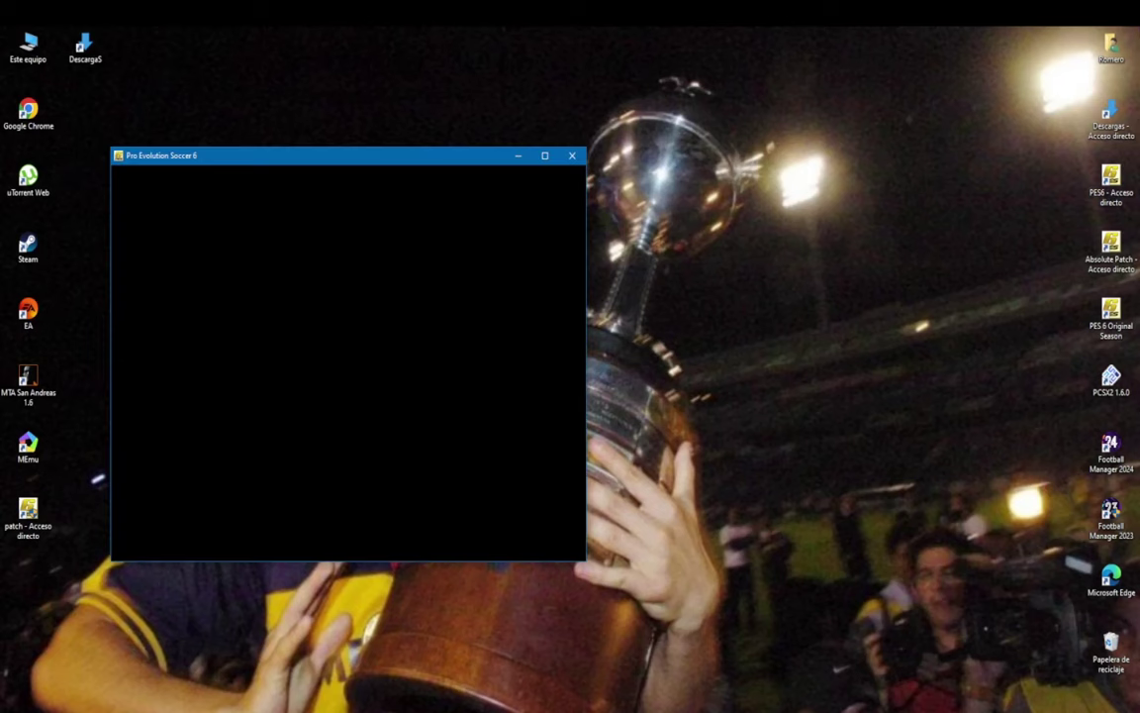
key("Return")
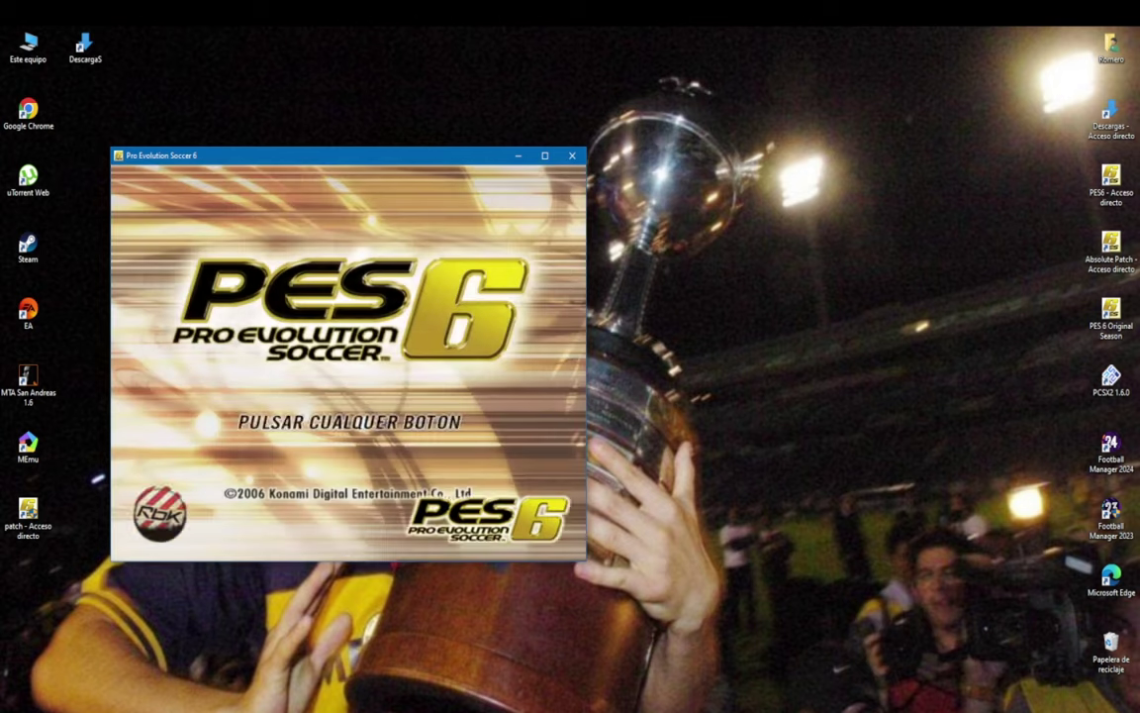
- Enter the game's Editar mode from the title screen
key("Return")
key("Down")
key("Down")
key("Down")
key("Down")
key("Down")
key("Return")
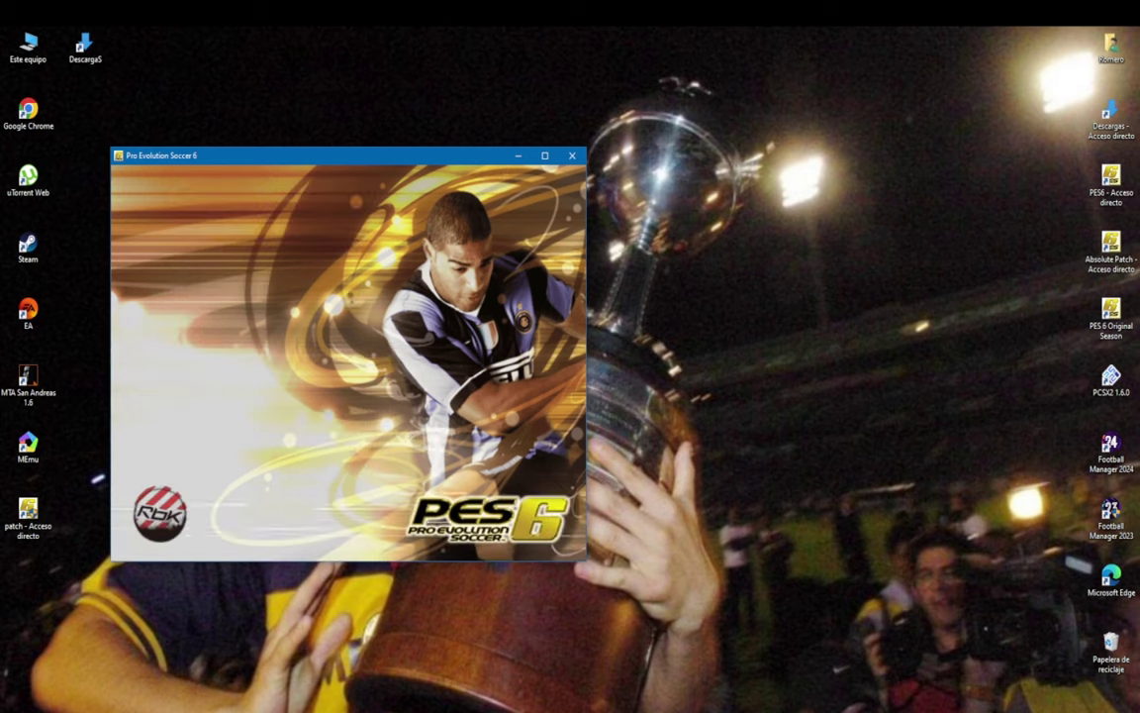
key("Return")
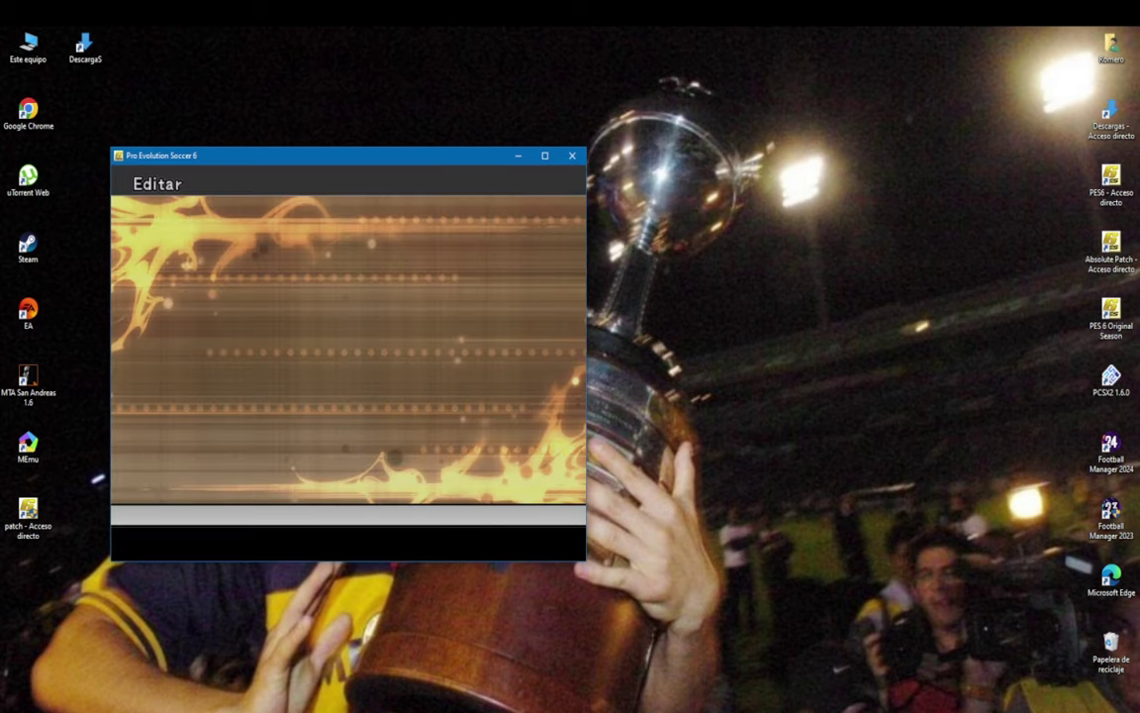
- Open Editar jugador and highlight AC Milan in Serie A to check its new crest
key("Down")
key("Down")
key("Right")
key("Right")
key("Return")
key("Right")
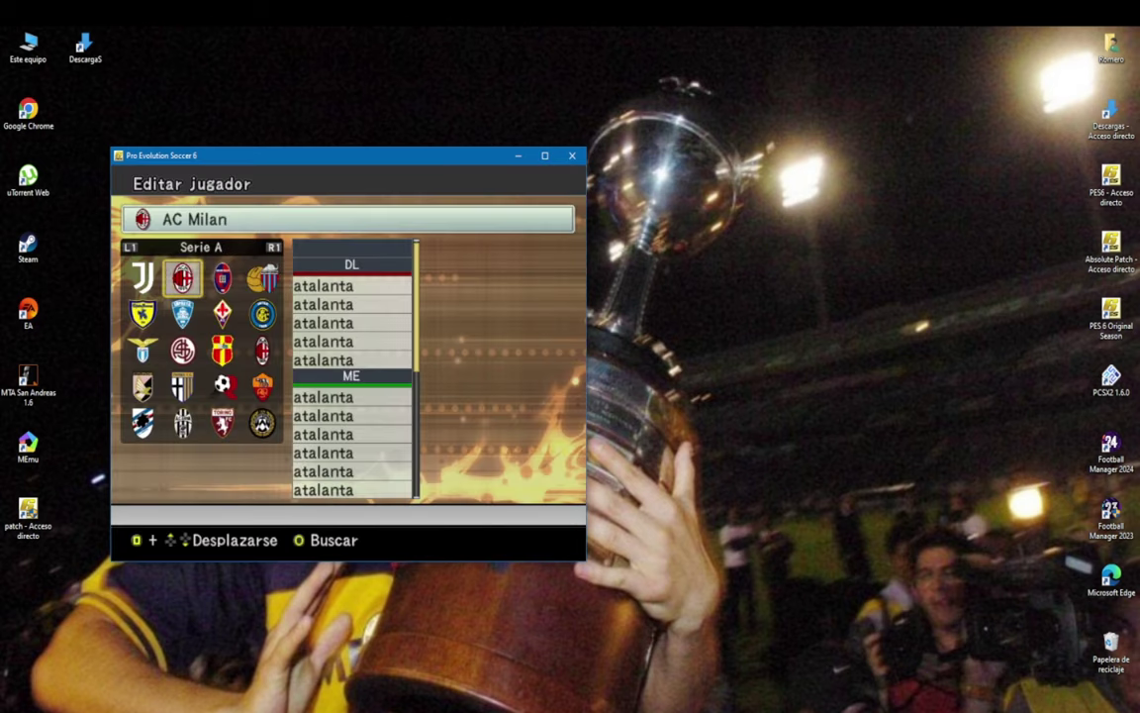
- Inspect the squads of AC Milan and Pompy in Serie A and view the Liga Inglesa clubs
key("Return")
key("Escape")
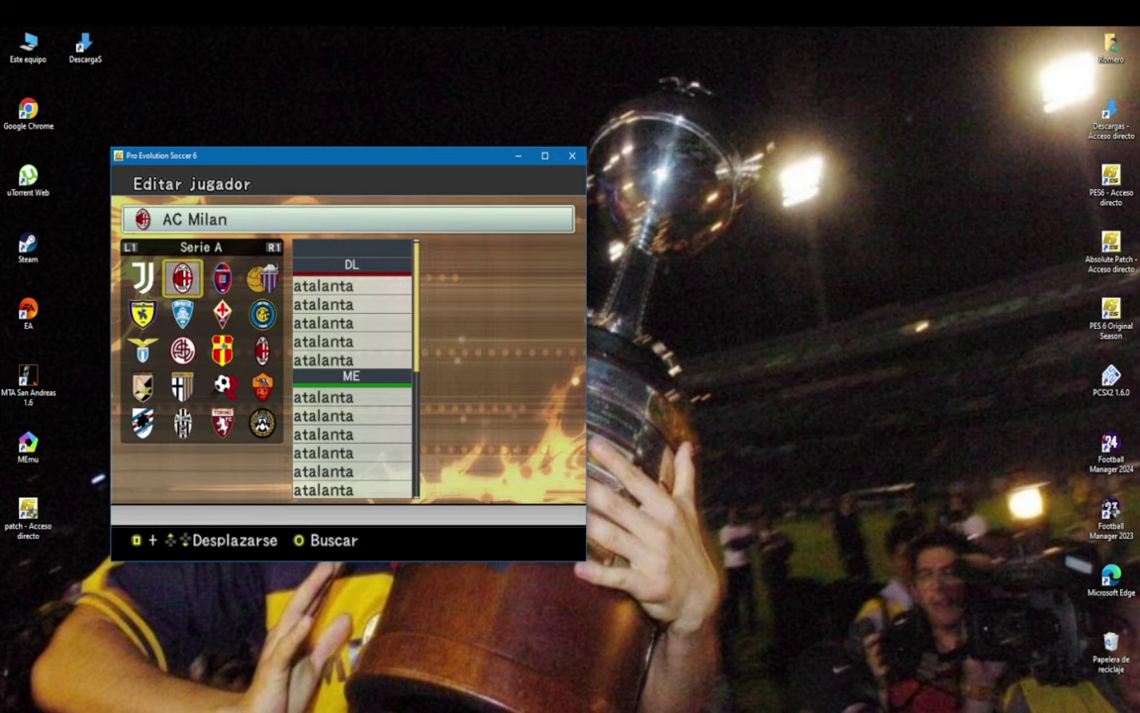
key("Left")
key("Right")
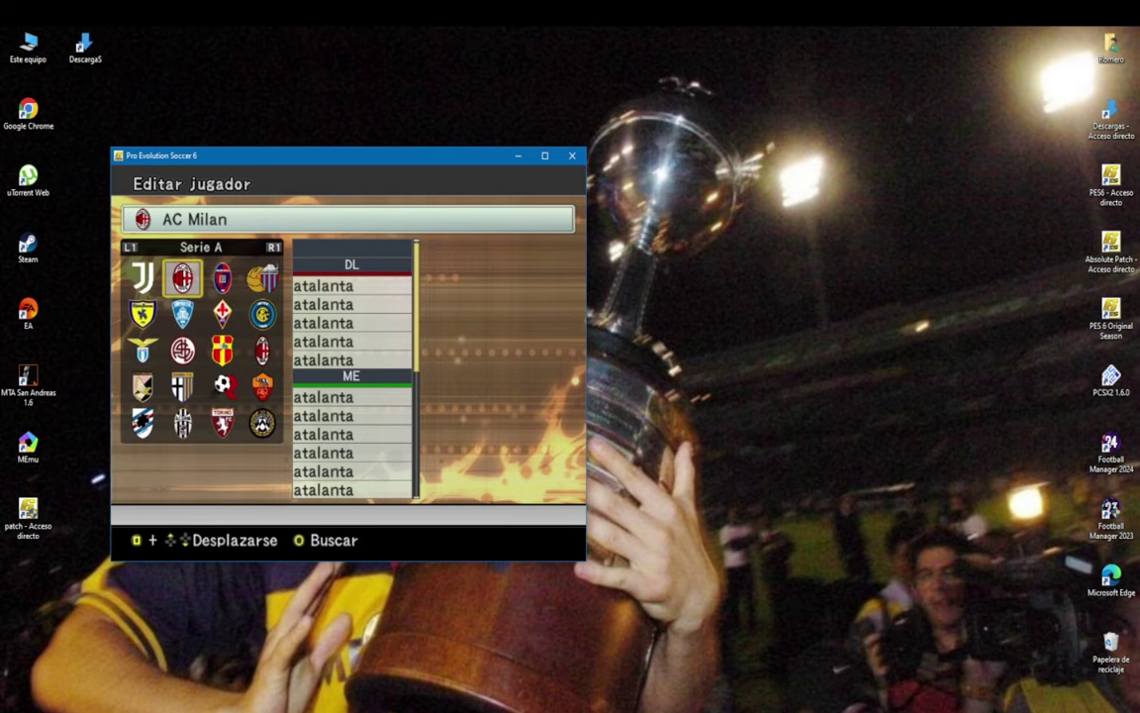
key("Return")
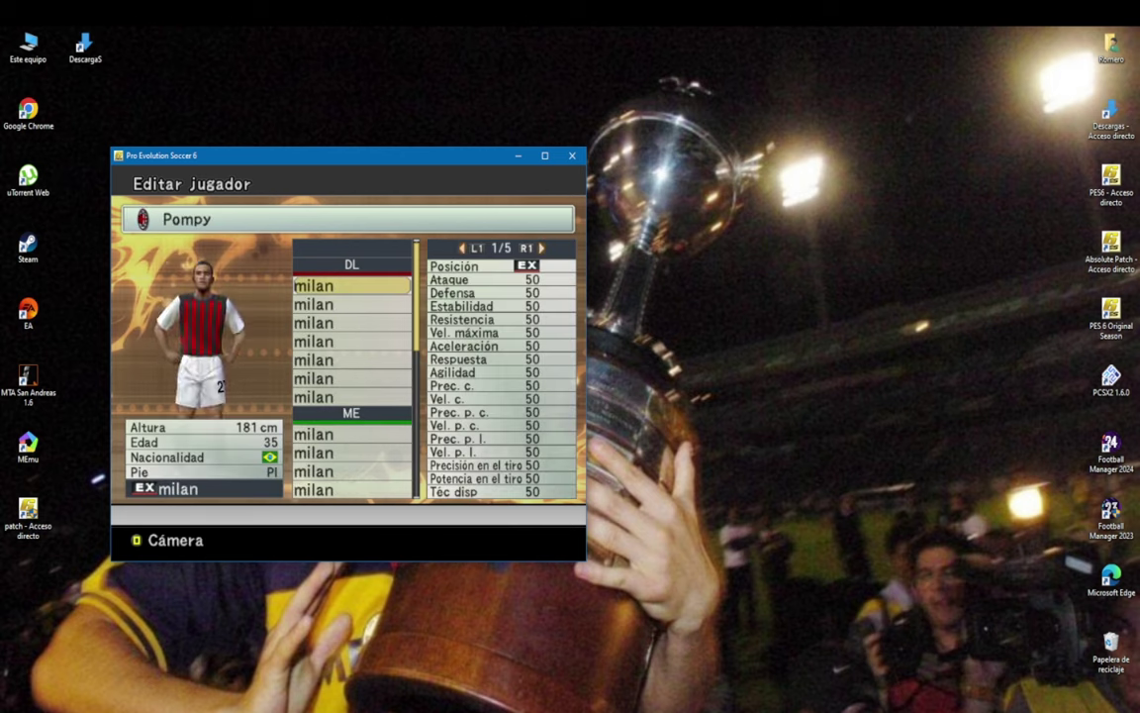
key("Escape")
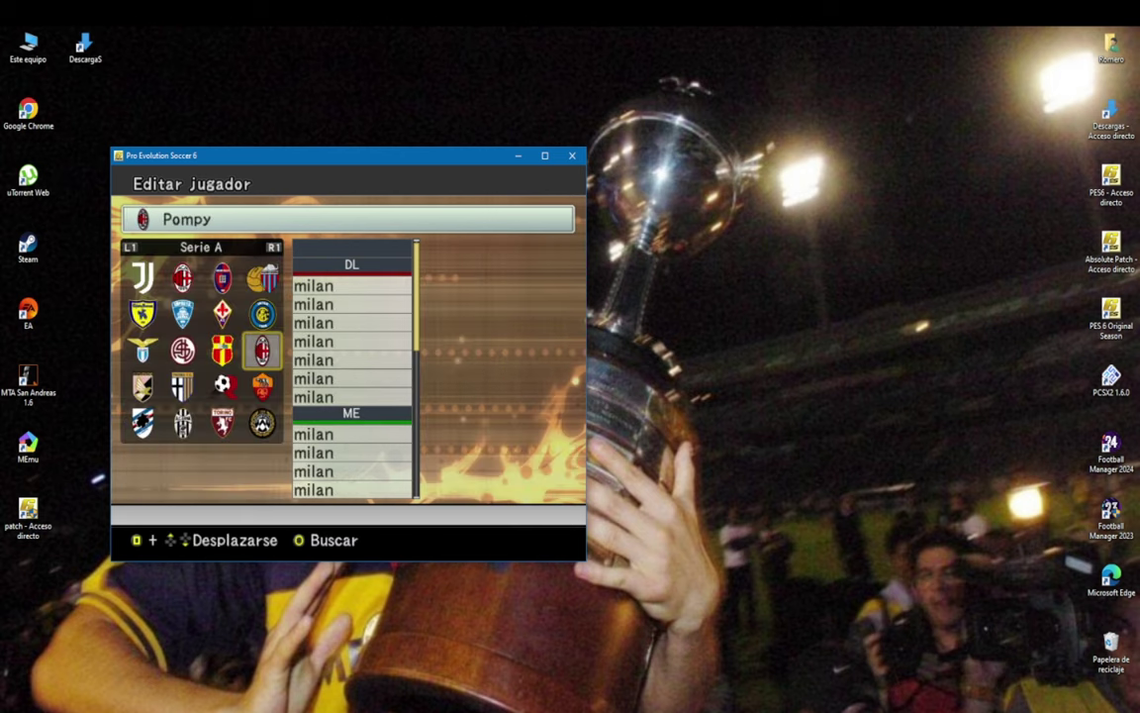
key("Up")
key("Up")
key("Left")
key("Left")
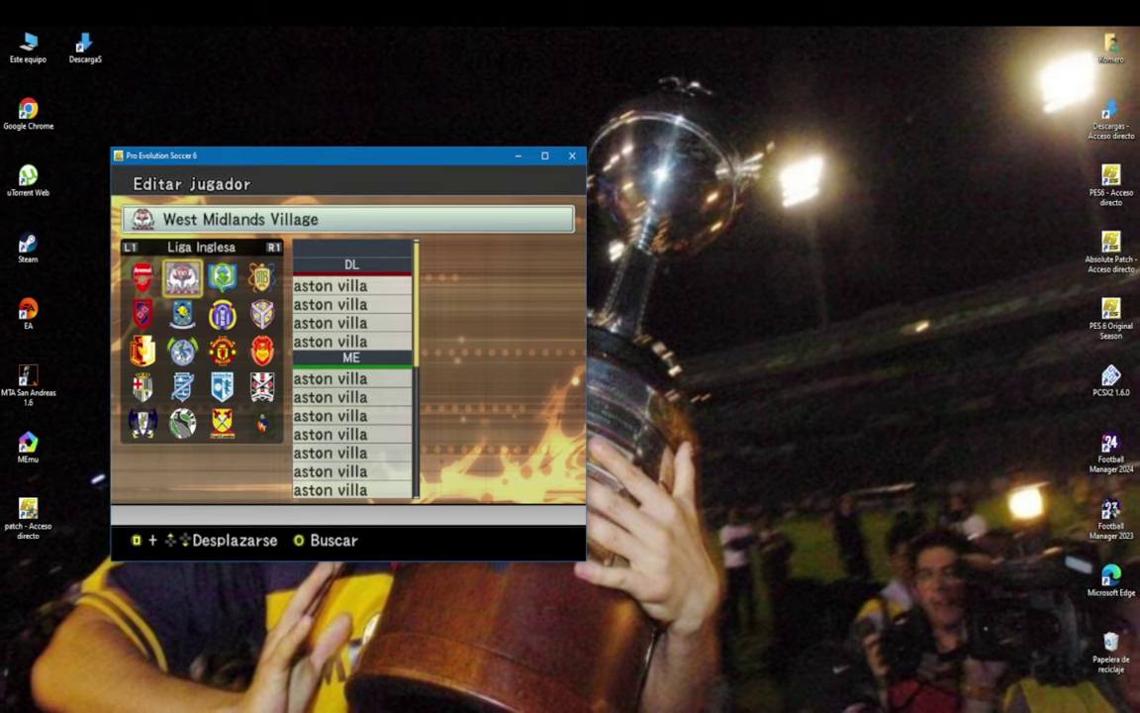
- Switch to Google Chrome, close the AC Milan logo page and show the Promiedos ranking page
mouse_move(102, 712)
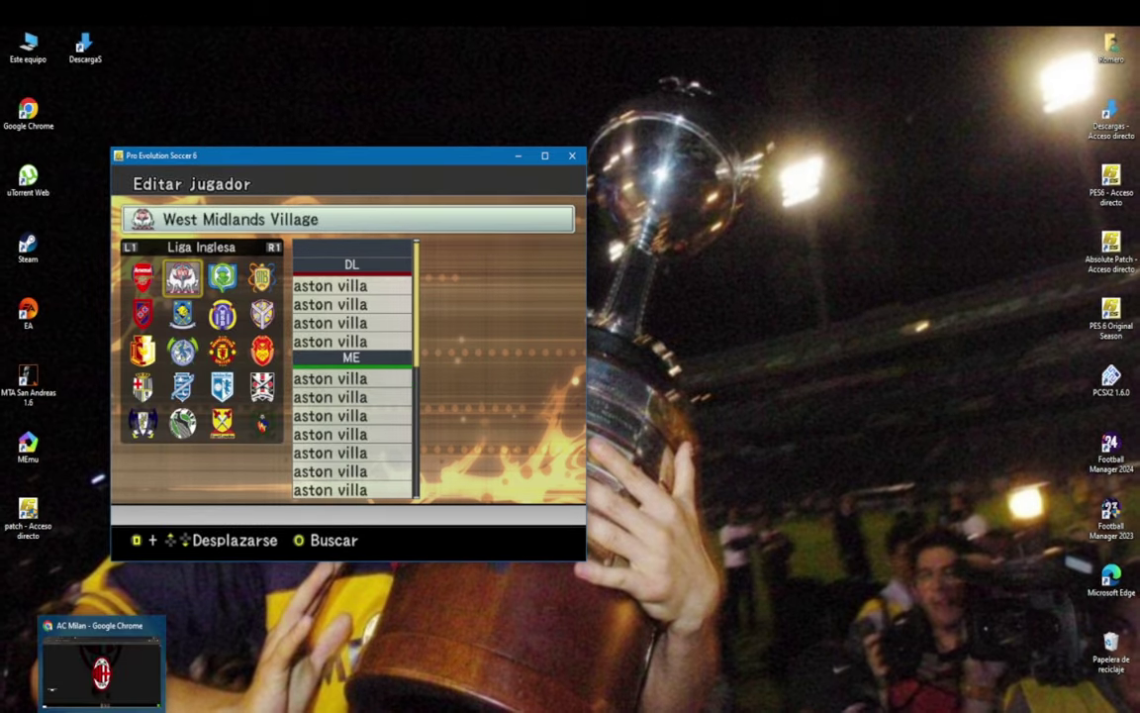
left_click(102, 673)
left_click(303, 431)
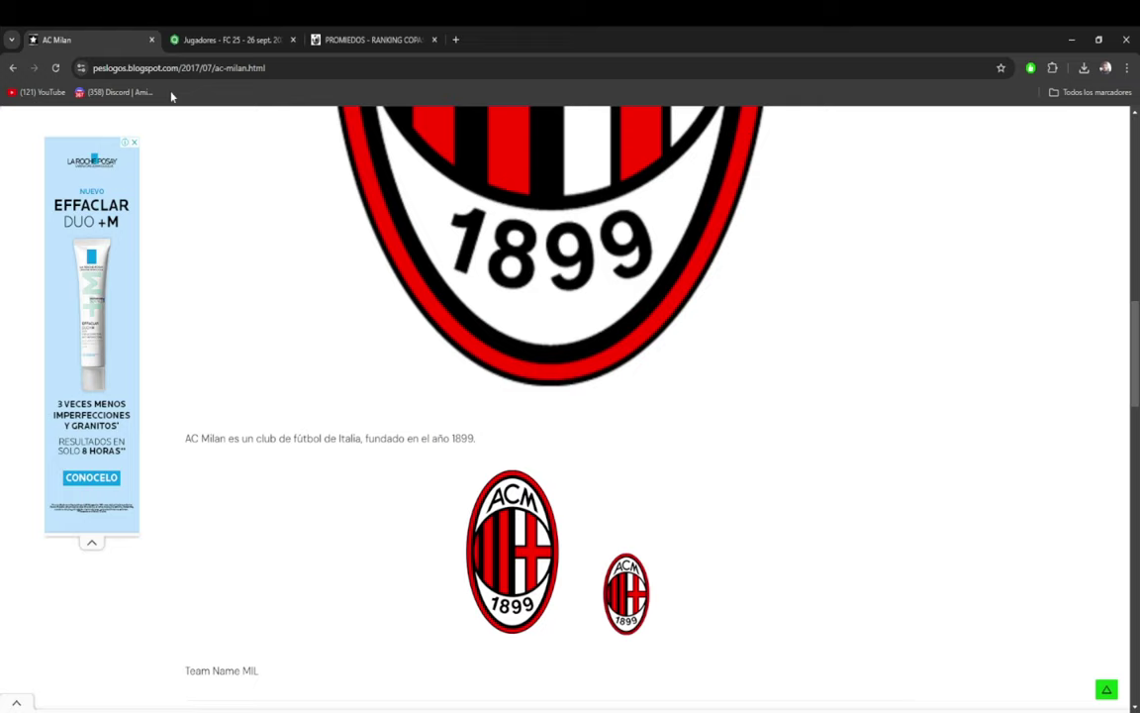
left_click(148, 43)
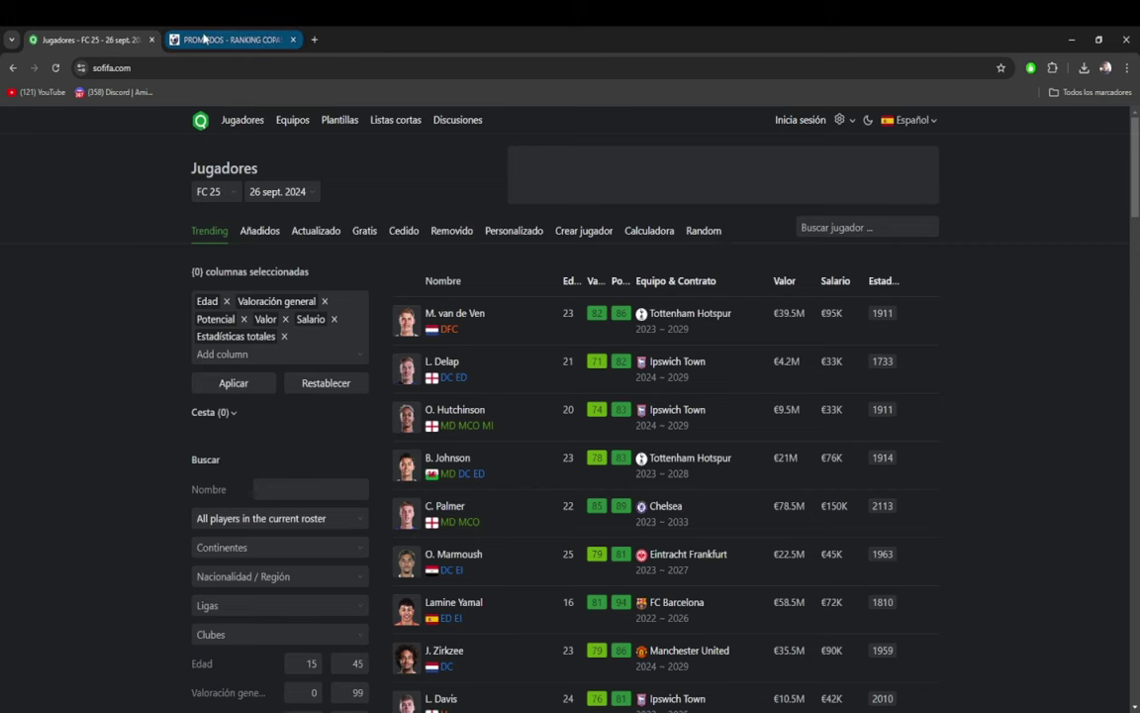
left_click(203, 39)
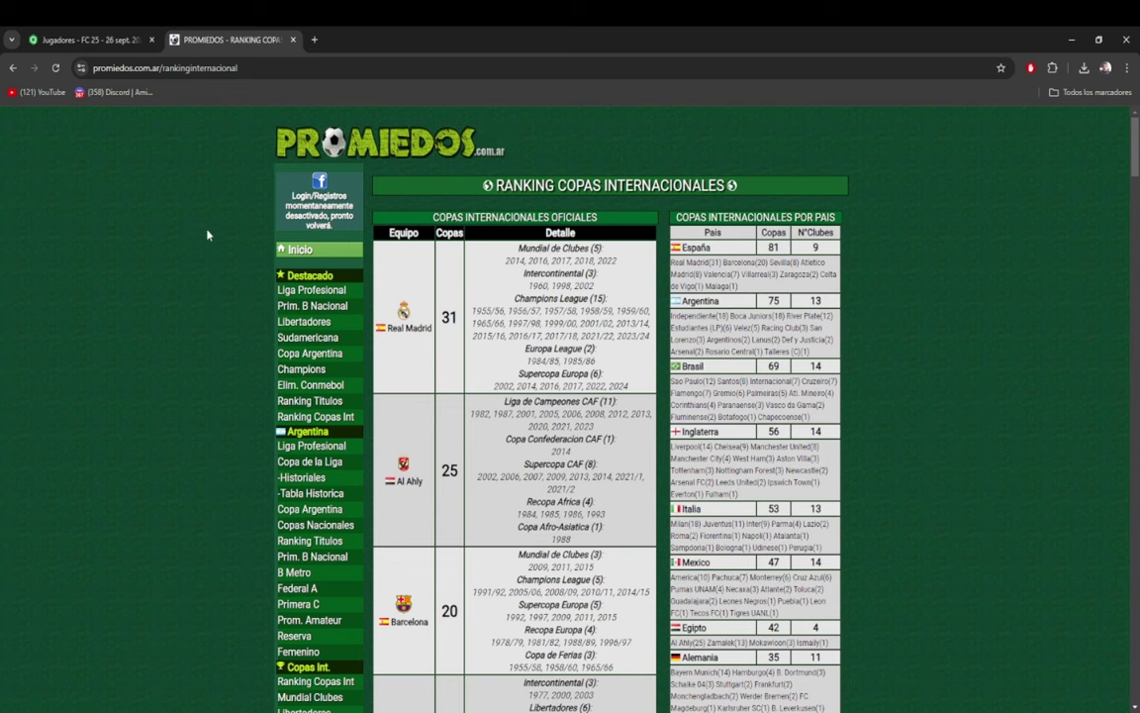
- Open the Ranking Copas Int page and examine which clubs hold the most official international cups
scroll(232, 535, "down", 2)
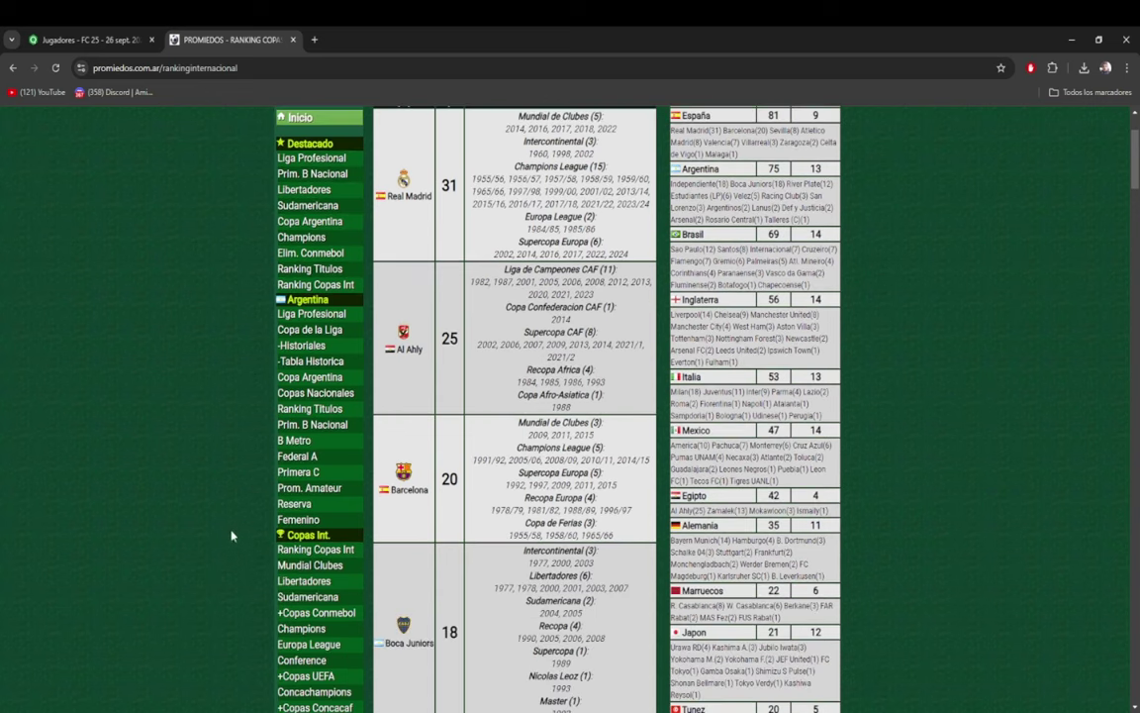
left_click(308, 555)
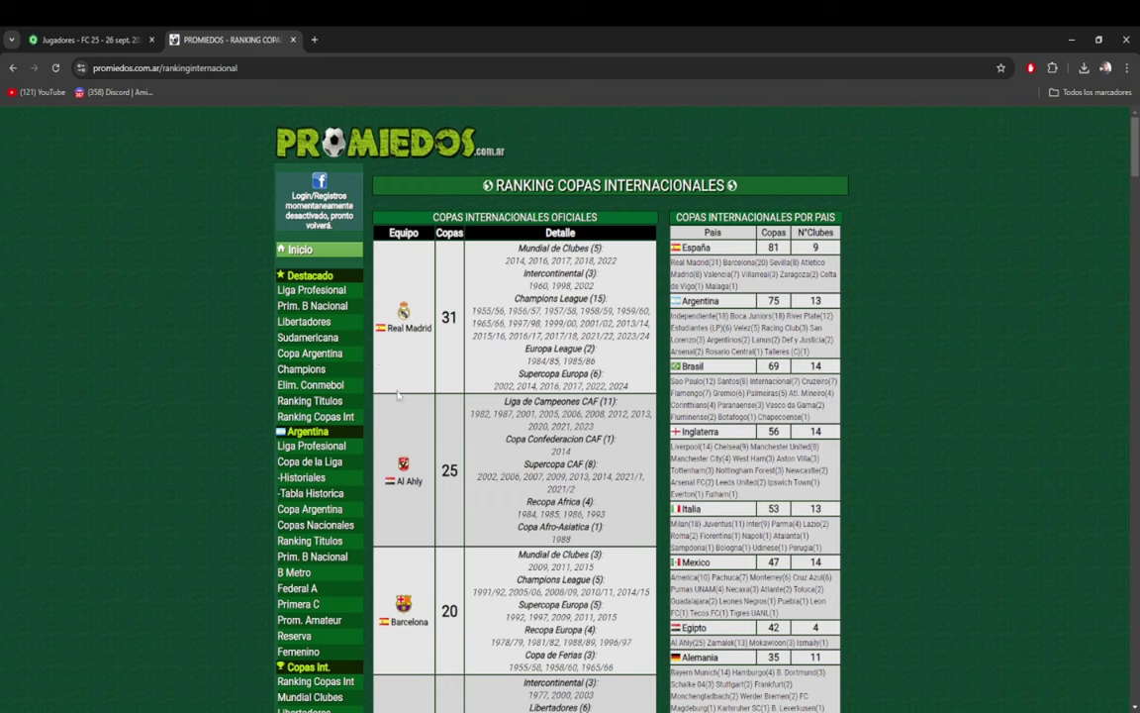
scroll(407, 483, "down", 6)
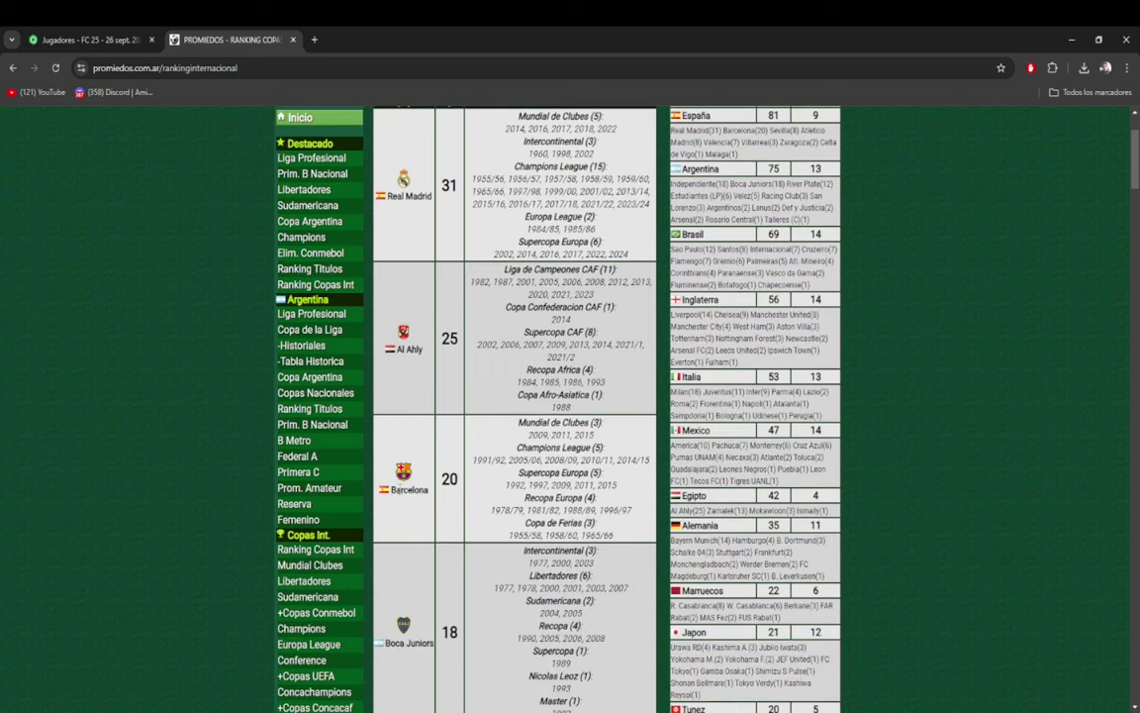
scroll(407, 484, "down", 6)
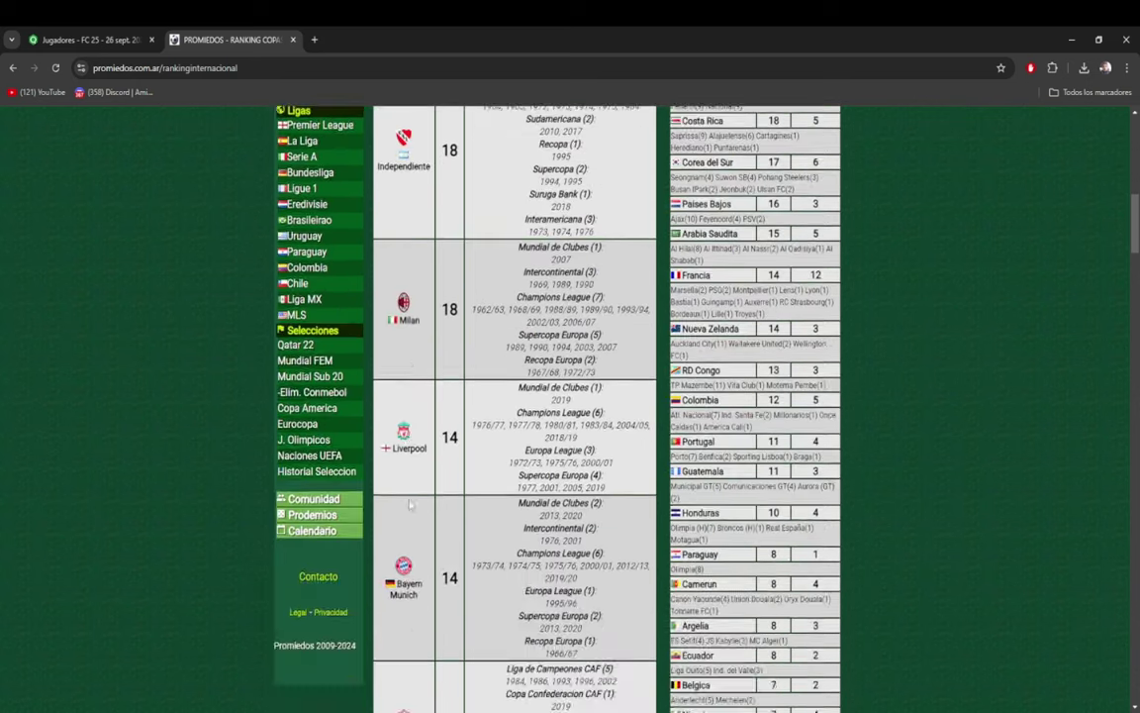
scroll(408, 495, "up", 6)
scroll(409, 505, "down", 7)
scroll(409, 505, "down", 4)
scroll(409, 505, "up", 14)
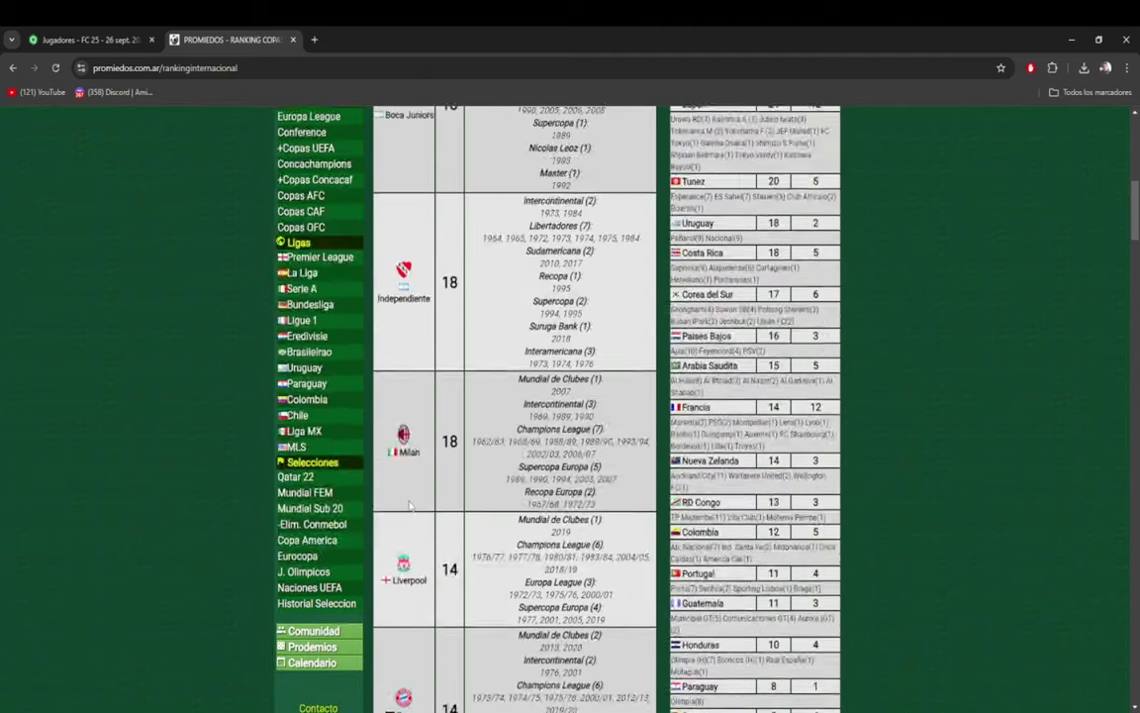
- Return to PES 6, place its window beside the ranking's team column and display the Liga Inglesa clubs
key("alt+Tab")
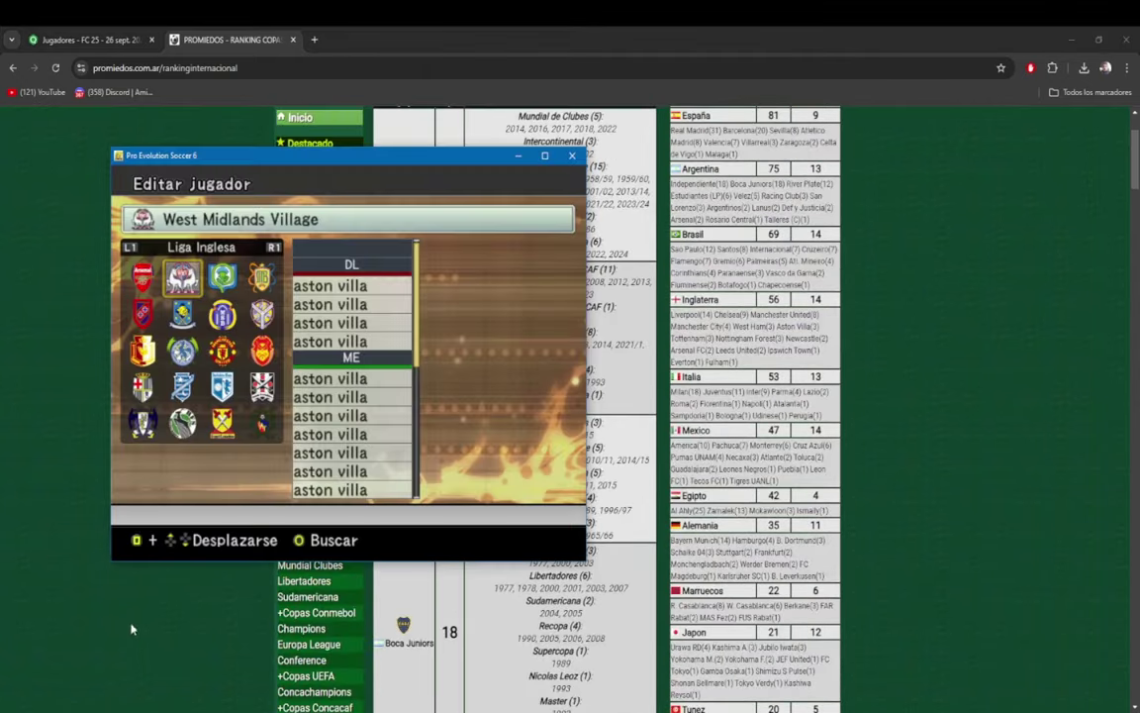
left_click_drag(320, 161, 861, 124)
key("Escape")
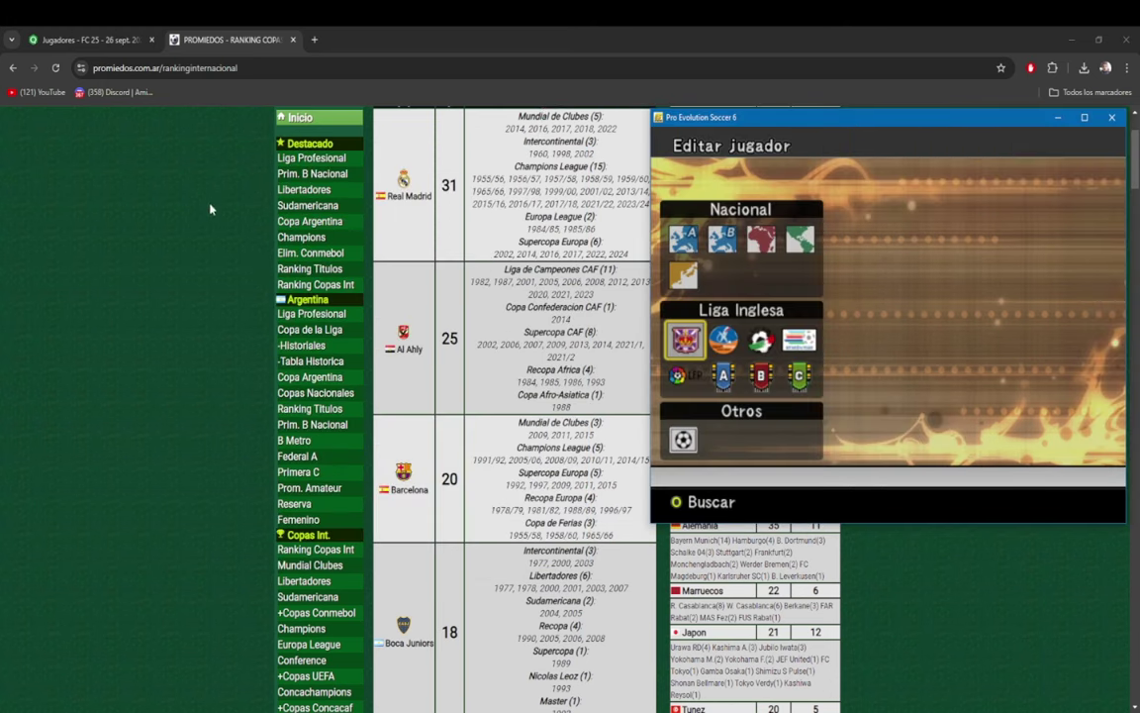
scroll(211, 208, "up", 3)
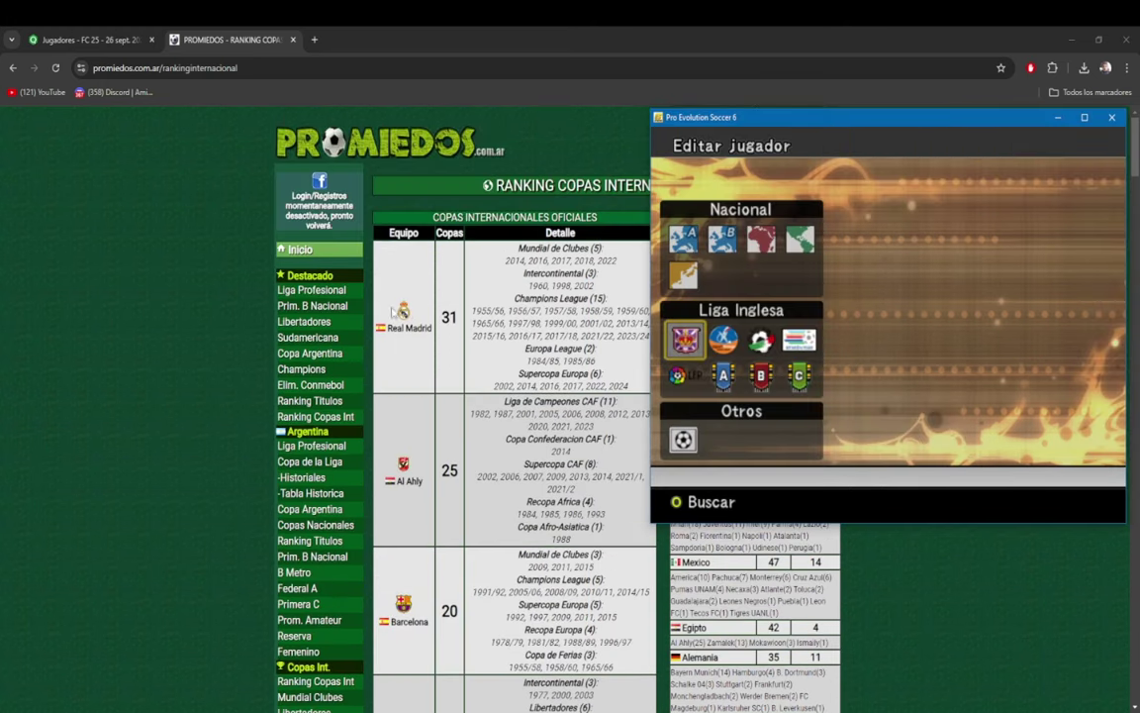
key("Return")
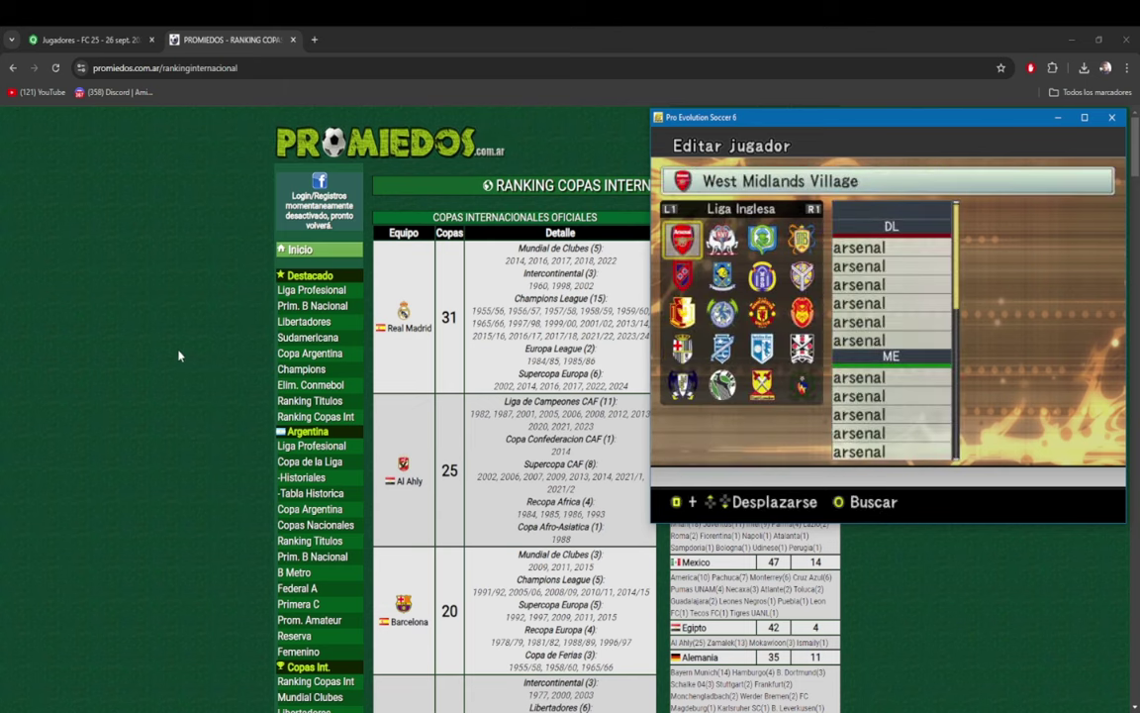
- Leave Editar jugador, open Registrar jugador and display R. Madrid's squad in Liga Española
key("Escape")
key("Escape")
key("Down")
key("Return")
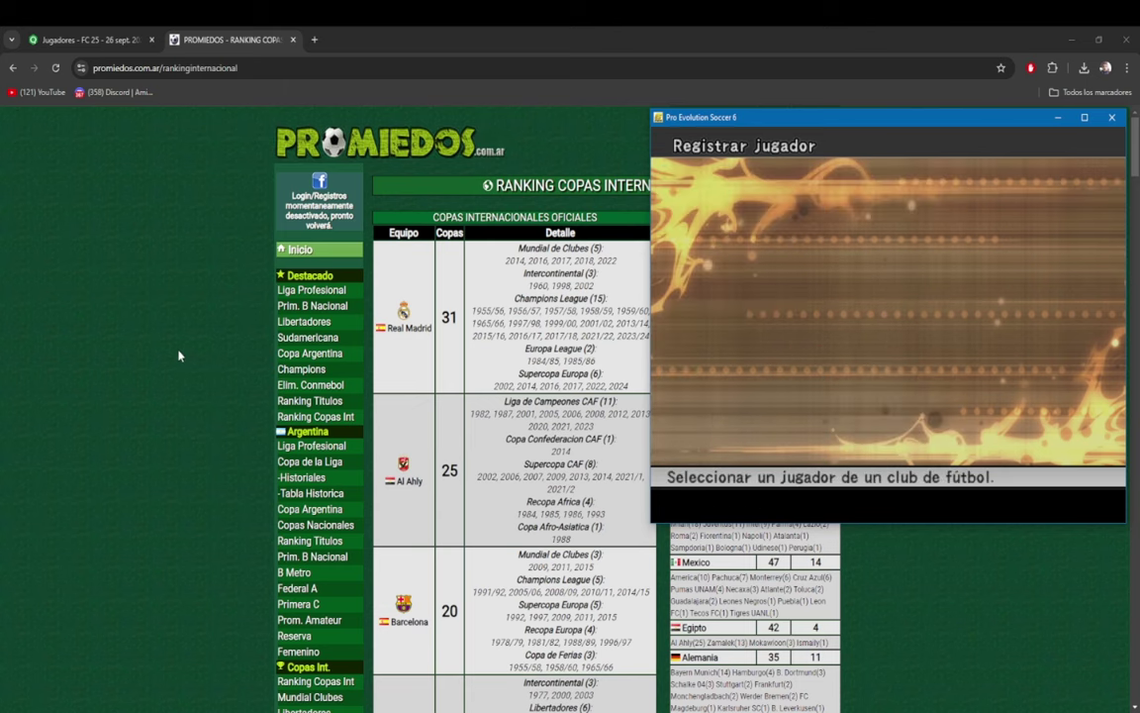
key("Down")
key("Down")
key("Down")
key("Return")
key("Left")
key("Down")
key("Down")
key("Return")
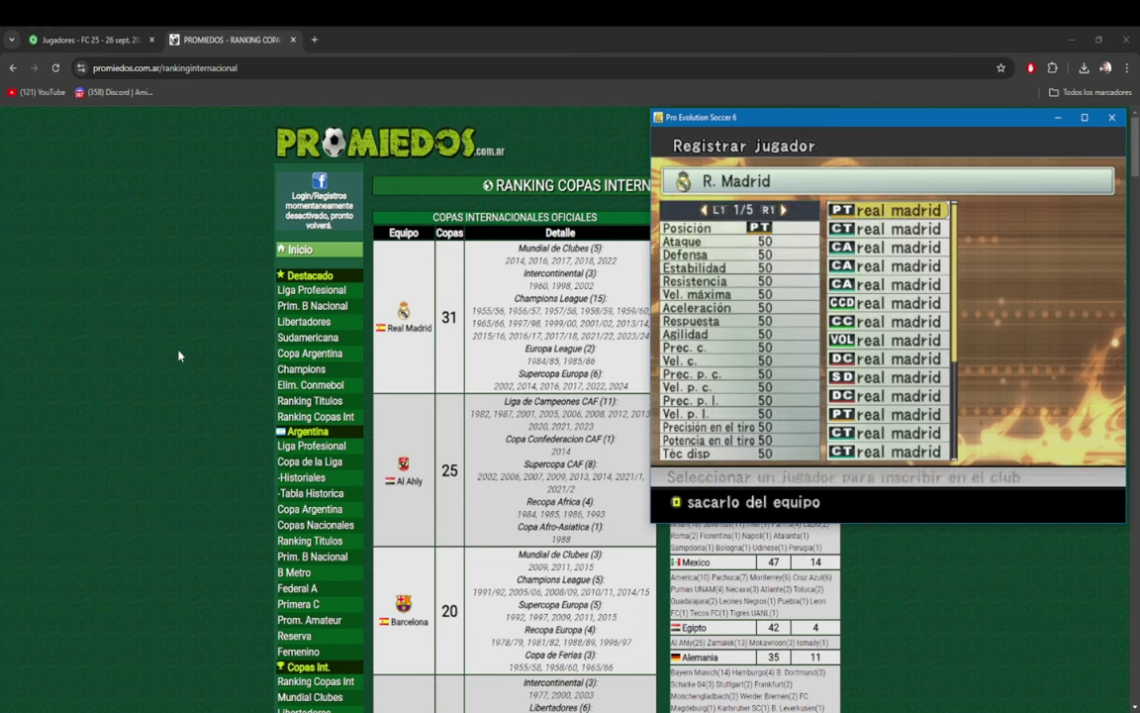
- Register R. Madrid's first-listed goalkeeper (PT) with a Liga Inglesa club and return to the club list
key("Return")
key("q")
key("q")
key("q")
key("q")
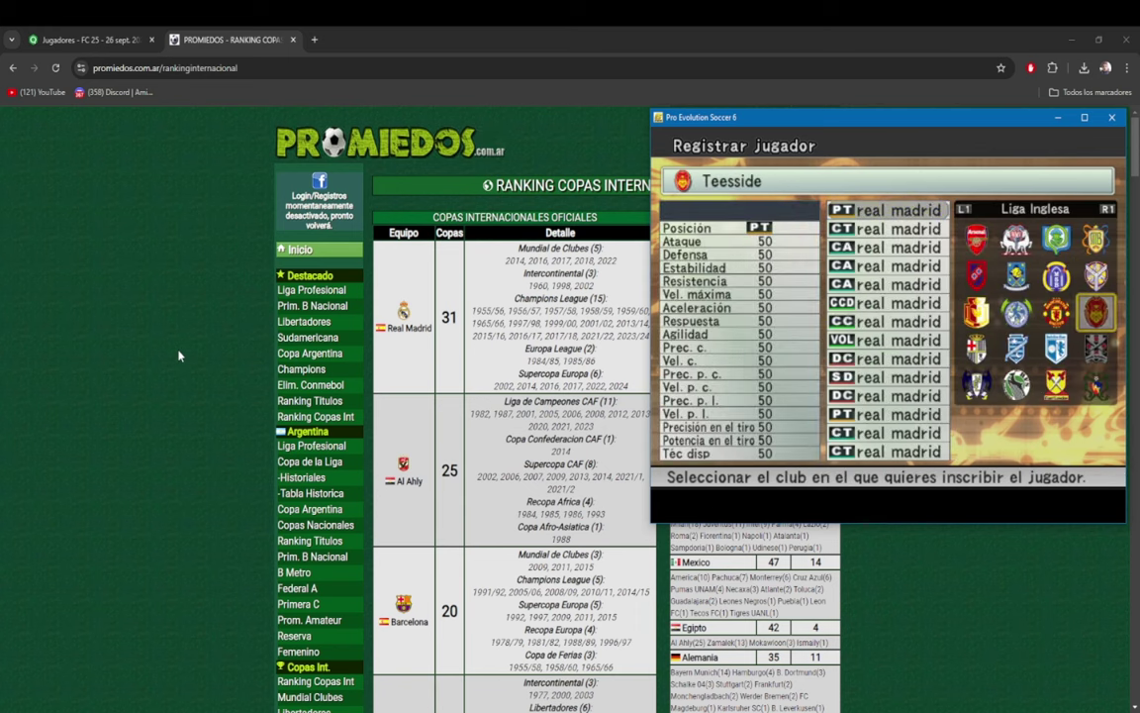
key("Up")
key("Up")
key("Left")
key("Left")
key("Escape")
key("Escape")
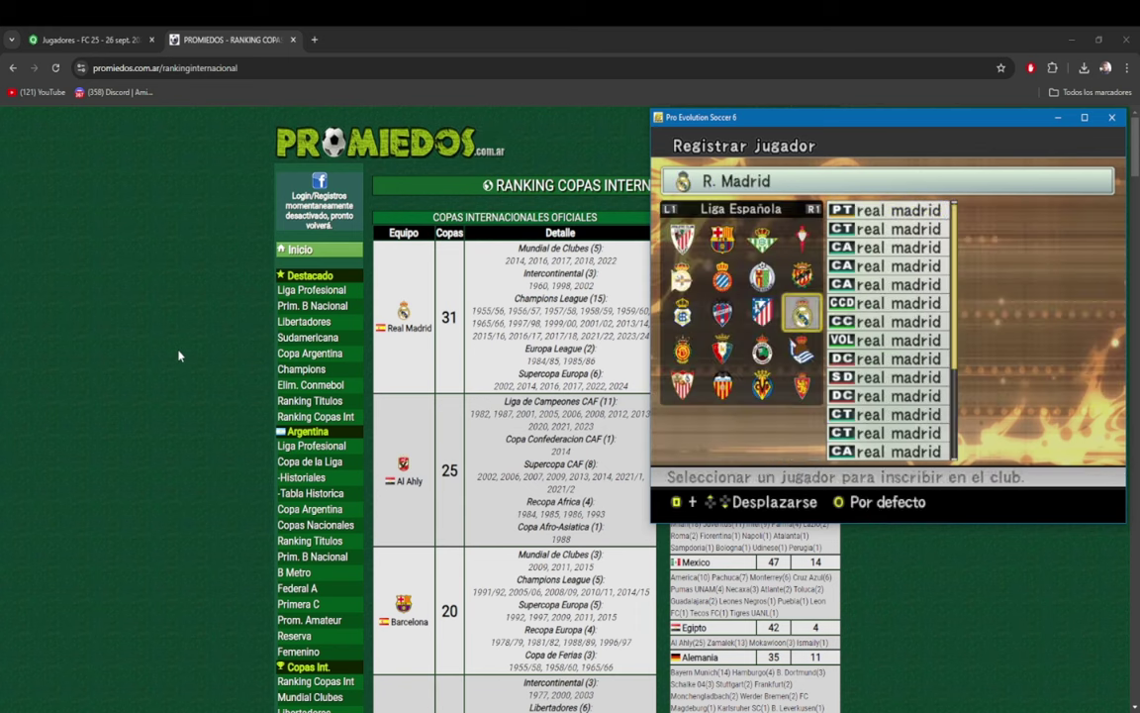
- Display the squad of Liga Inglesa's first club (West Midlands Village) down to its last-listed player
key("Escape")
key("Up")
key("Return")
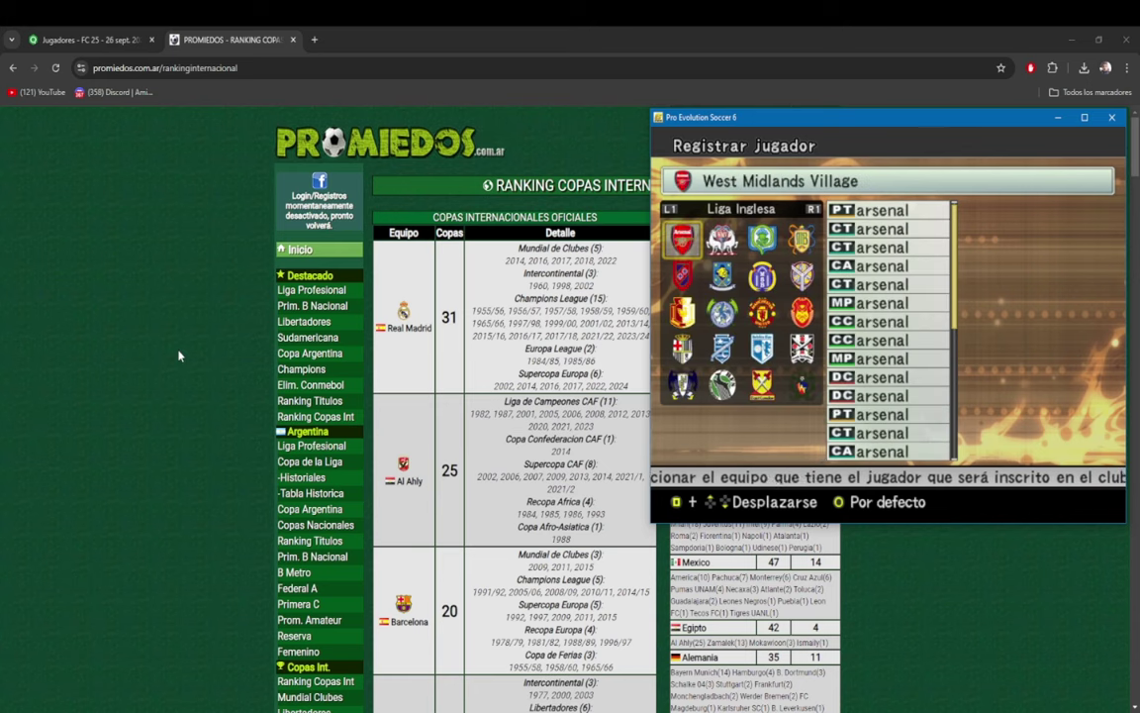
key("d+Down")
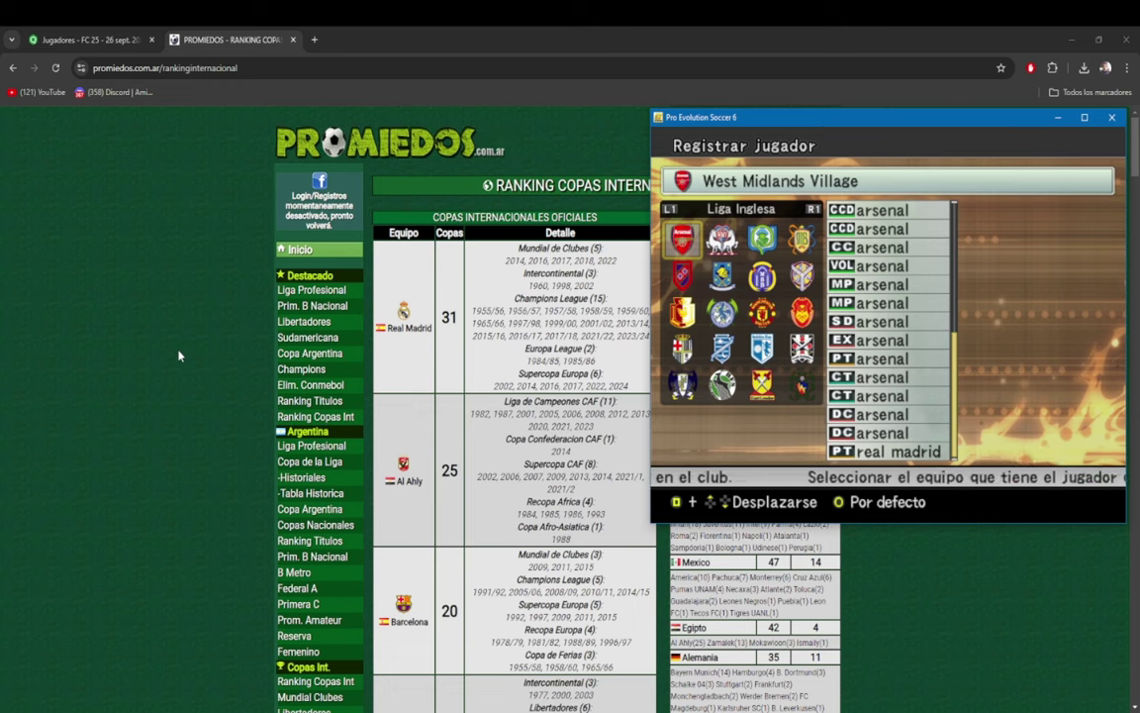
- Leave Registrar jugador, open Editar jugador in Liga Inglesa, and compare its second and third clubs with Al Ahly's place in the ranking
key("Escape")
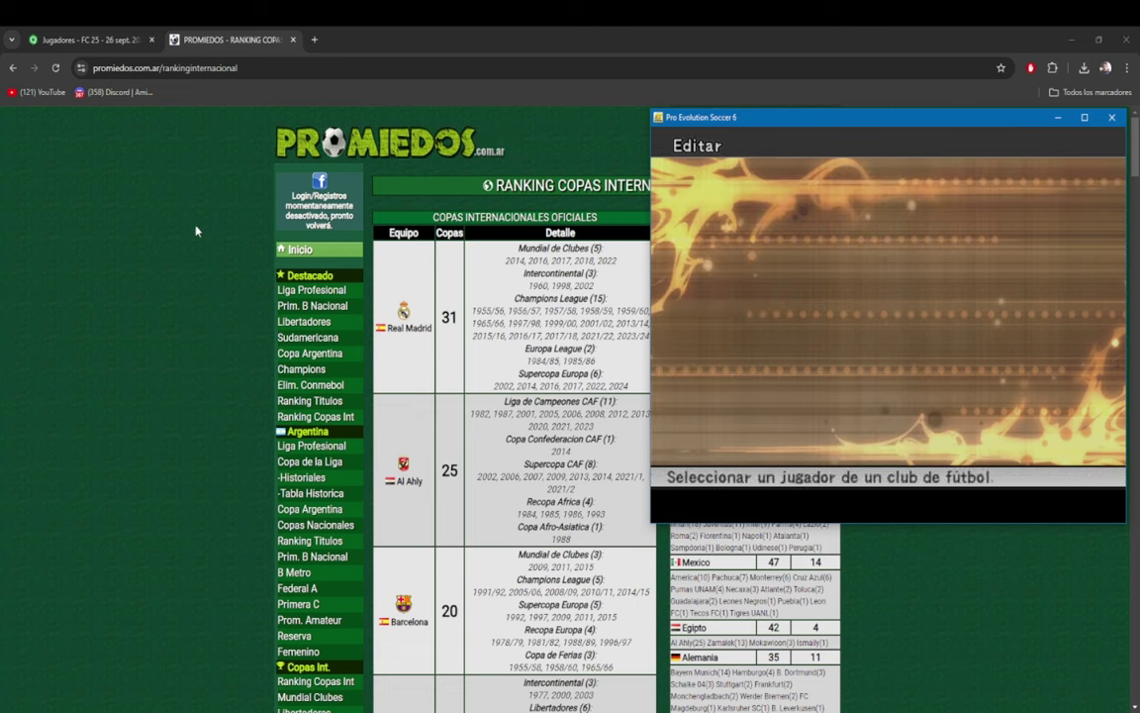
key("Escape")
key("Return")
key("Right")
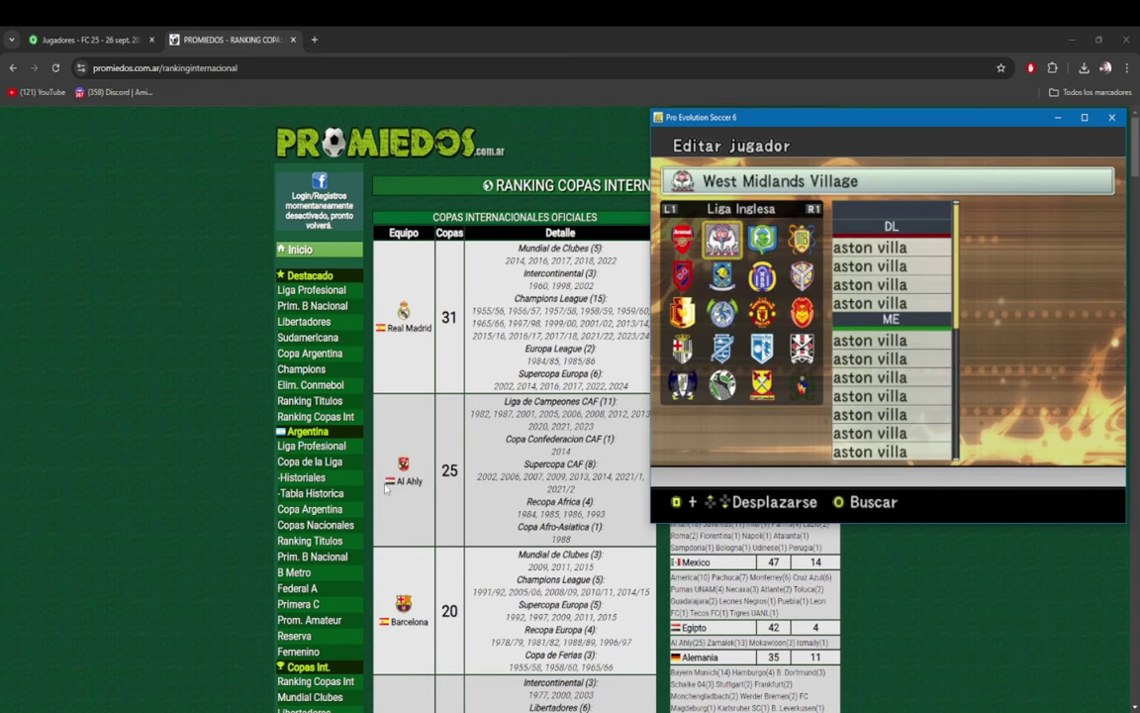
left_click_drag(386, 486, 426, 487)
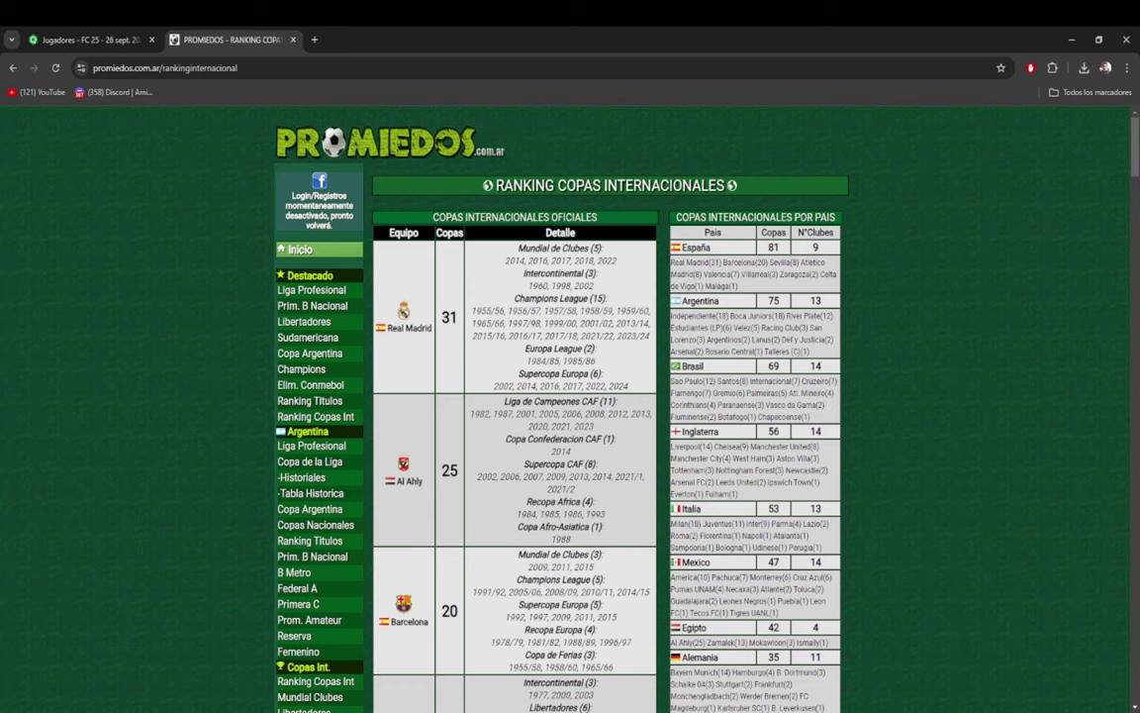
key("alt+Tab")
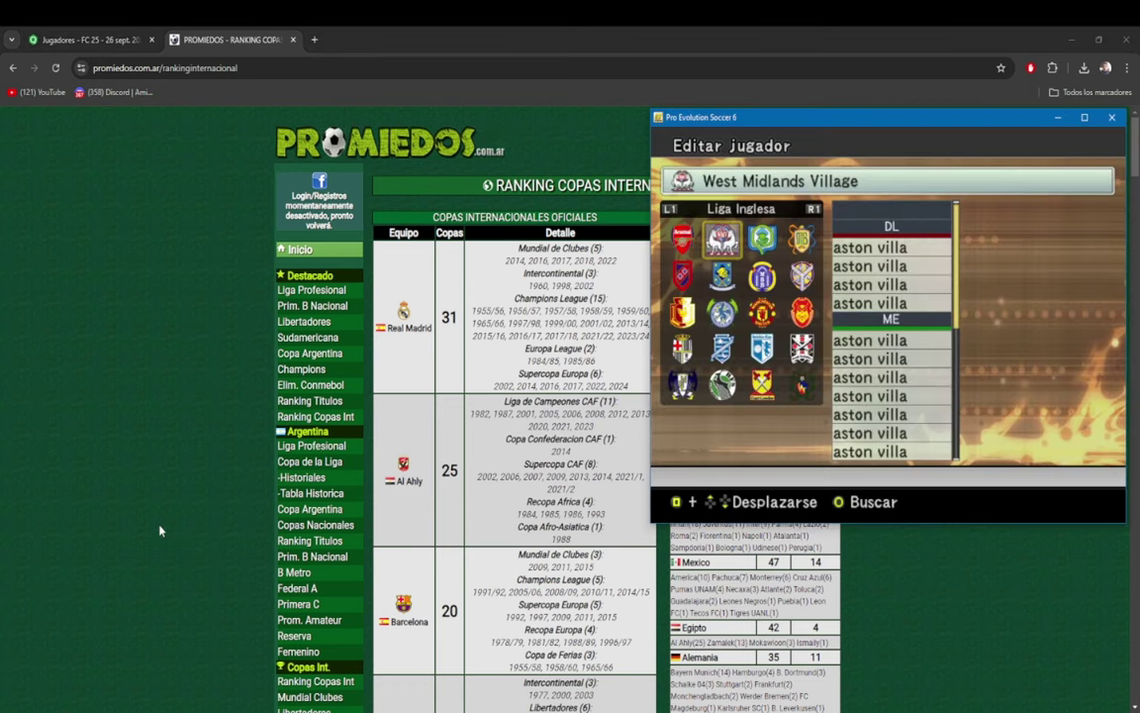
key("Right")
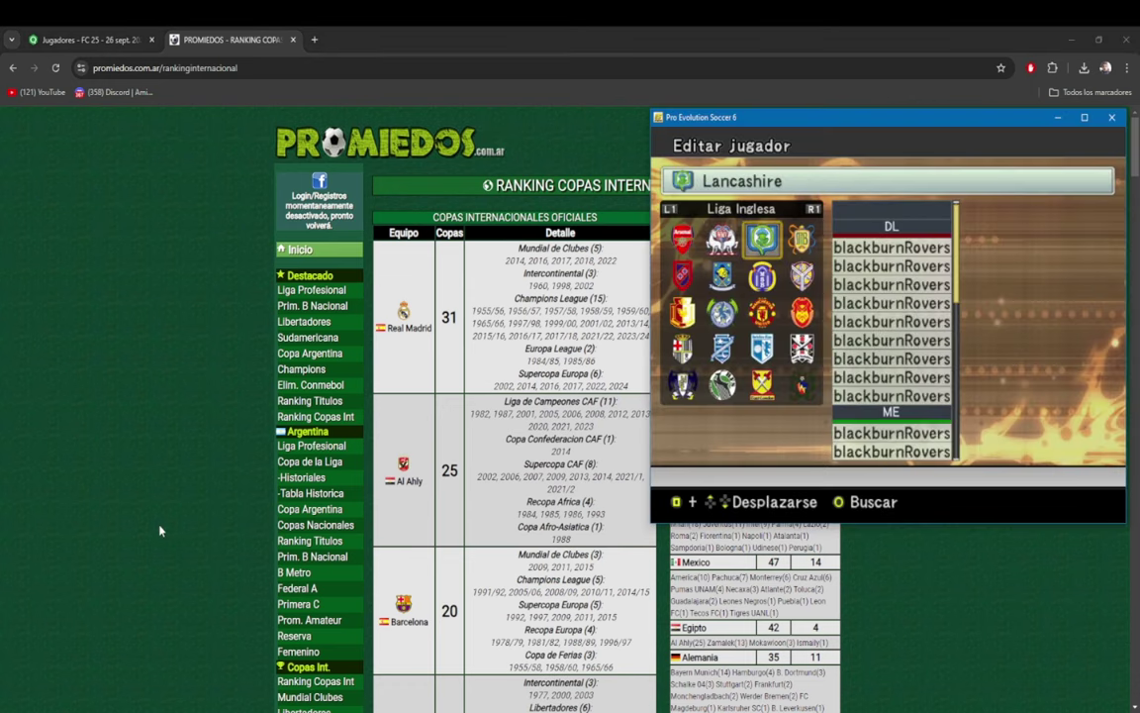
- Open Registrar jugador for club teams and choose F.C. Barcelona's first-listed goalkeeper (PT) in Liga Española
key("Escape")
key("Escape")
key("Down")
key("Return")
key("Down")
key("Return")
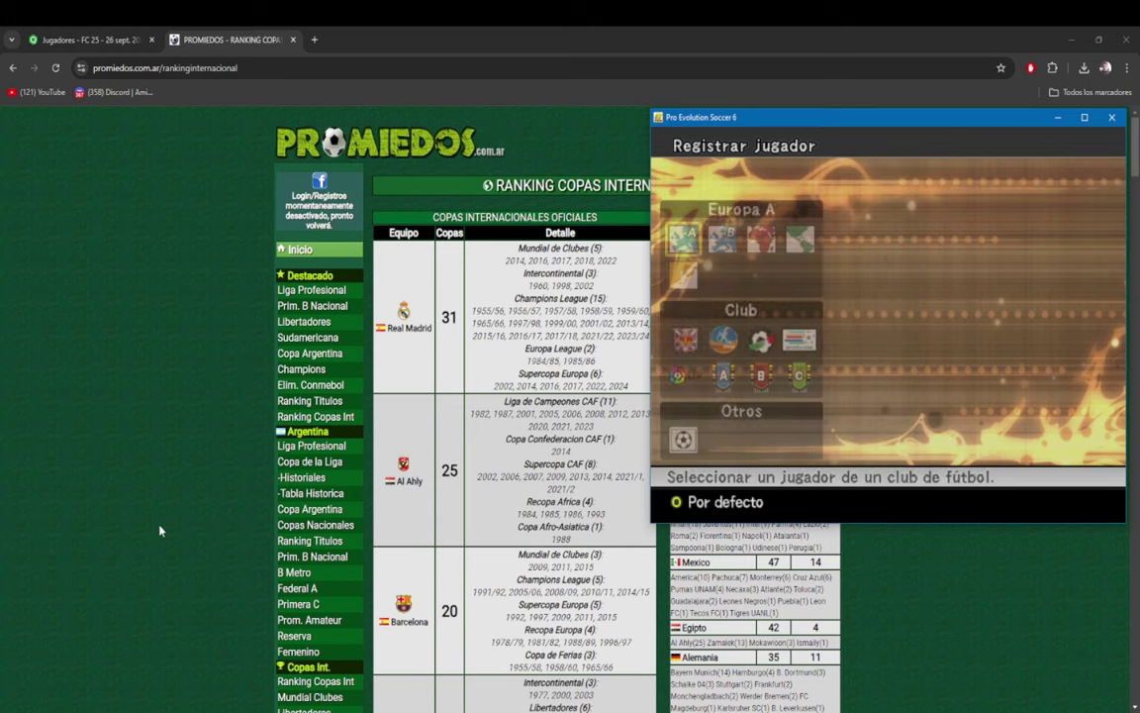
key("Down")
key("Down")
key("Down")
key("Return")
key("Return")
key("Return")
- Register F.C. Barcelona's goalkeeper with Lancashire in Liga Inglesa and return to the league selection
key("q")
key("q")
key("q")
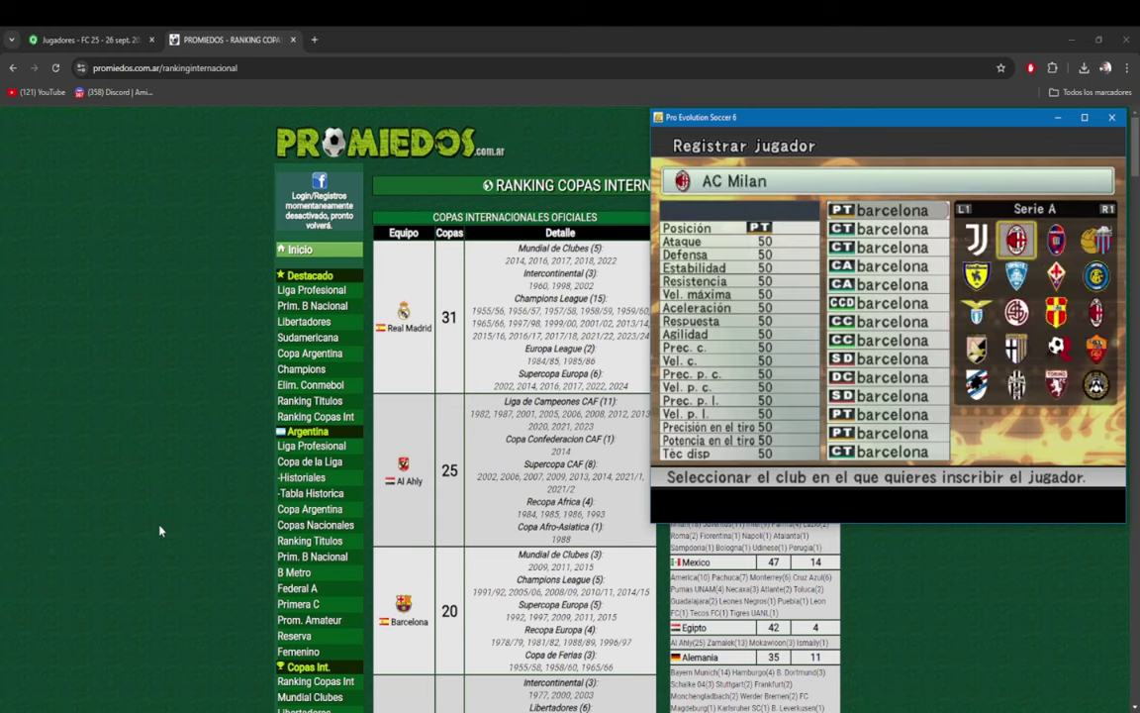
key("q")
key("Right")
key("Return")
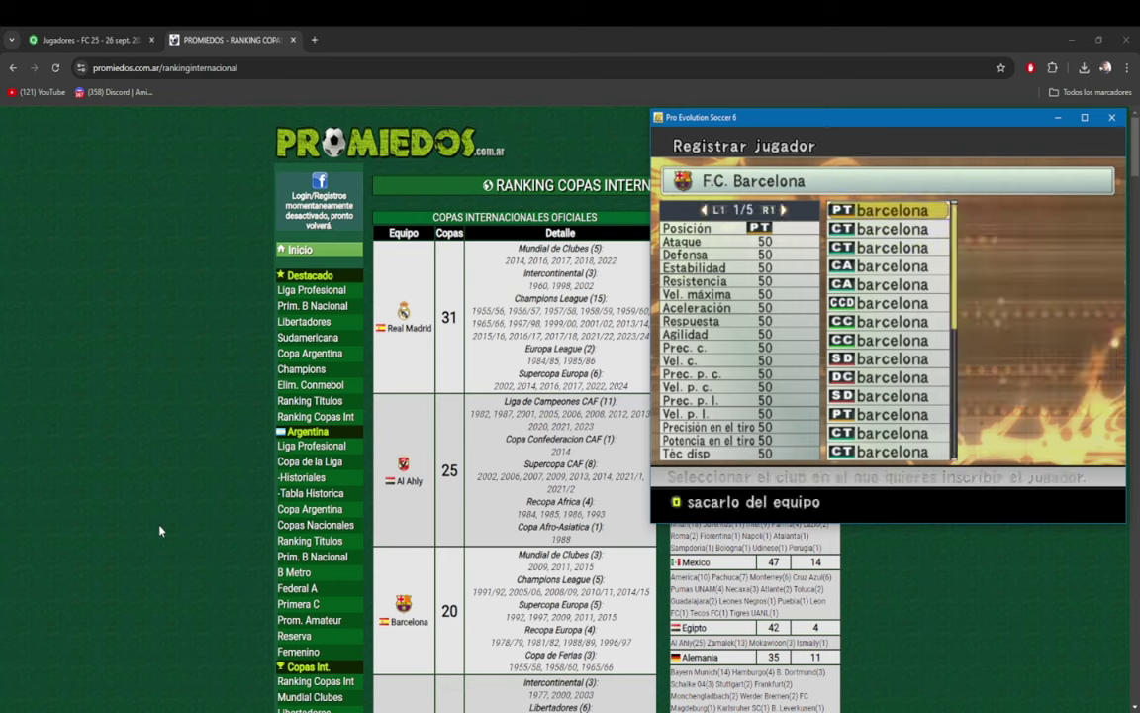
key("Return")
key("q")
key("q")
key("q")
key("q")
key("Right")
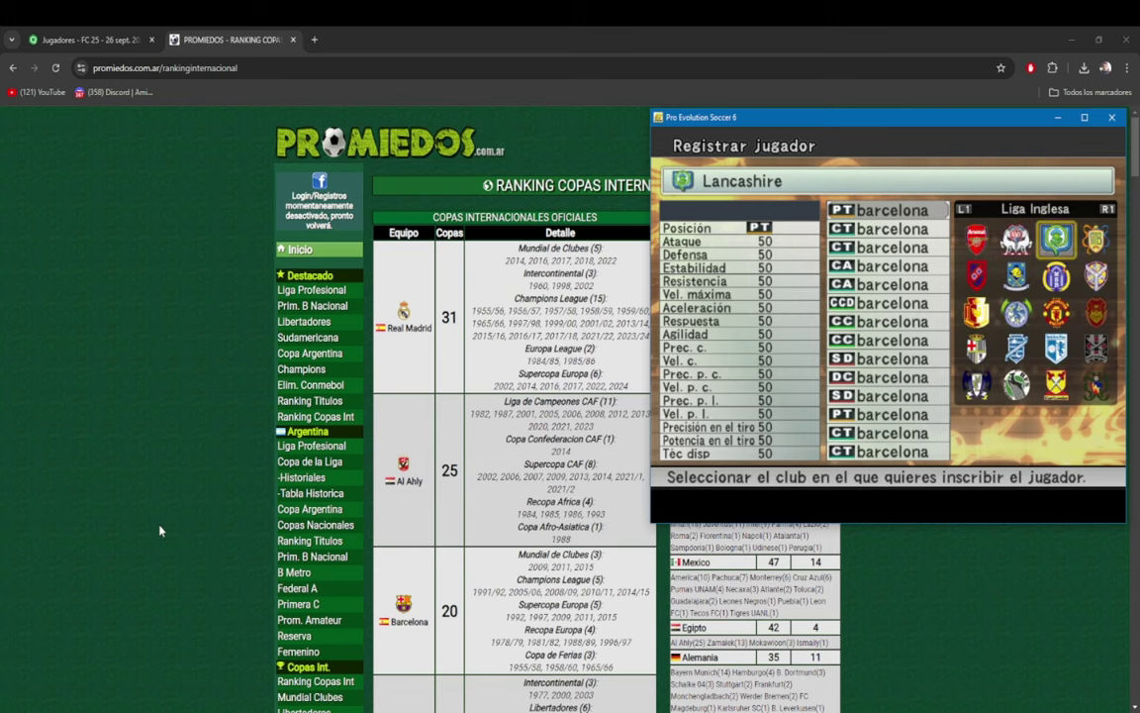
key("Escape")
scroll(159, 531, "down", 1)
key("Escape")
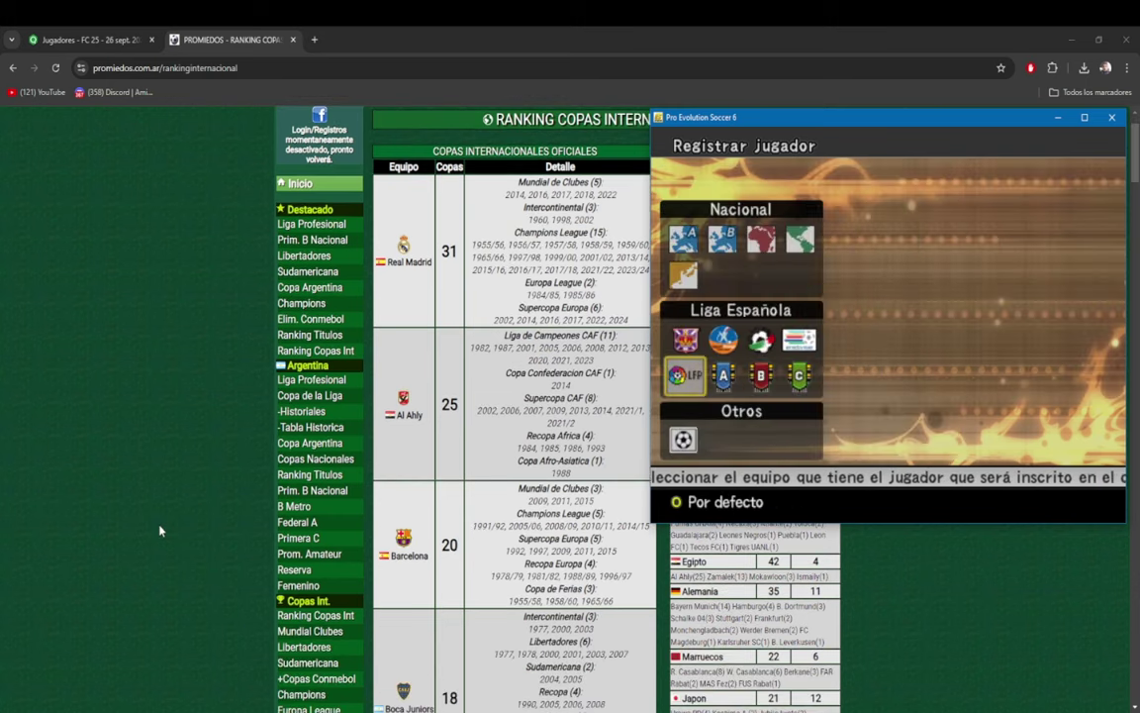
- Register the first-listed goalkeeper (PT) of Patagonia, from Otras ligas B, with a Liga Inglesa club
key("Right")
key("Right")
key("Return")
key("Return")
key("Return")
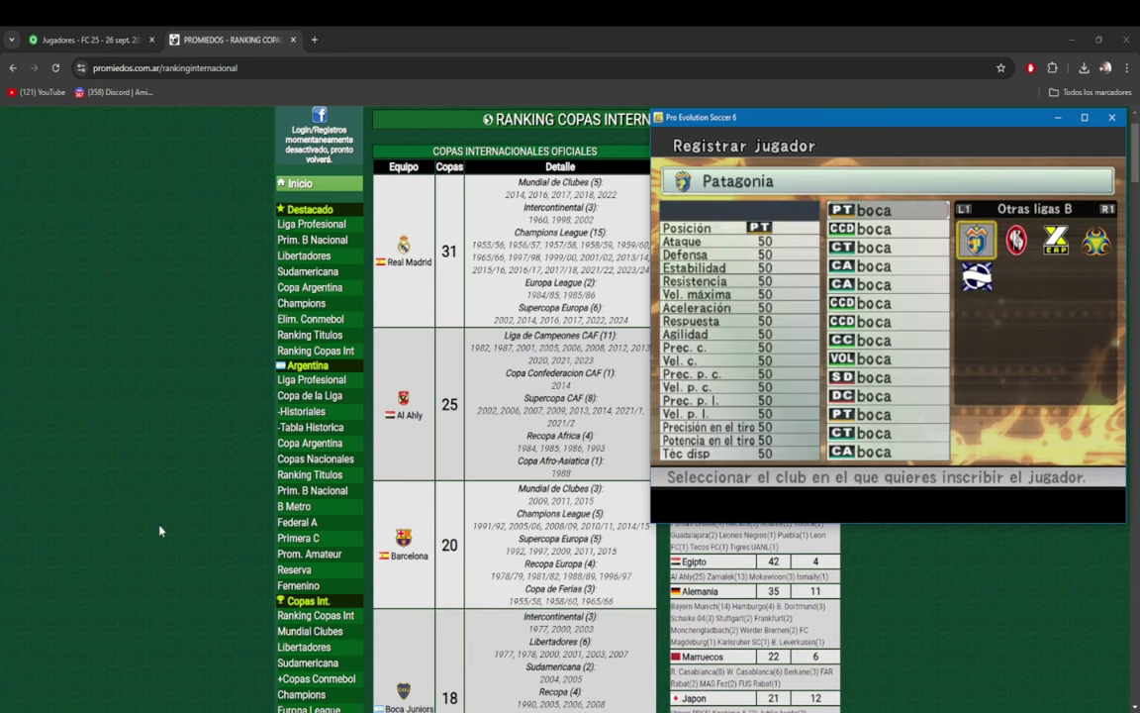
key("q")
key("Right")
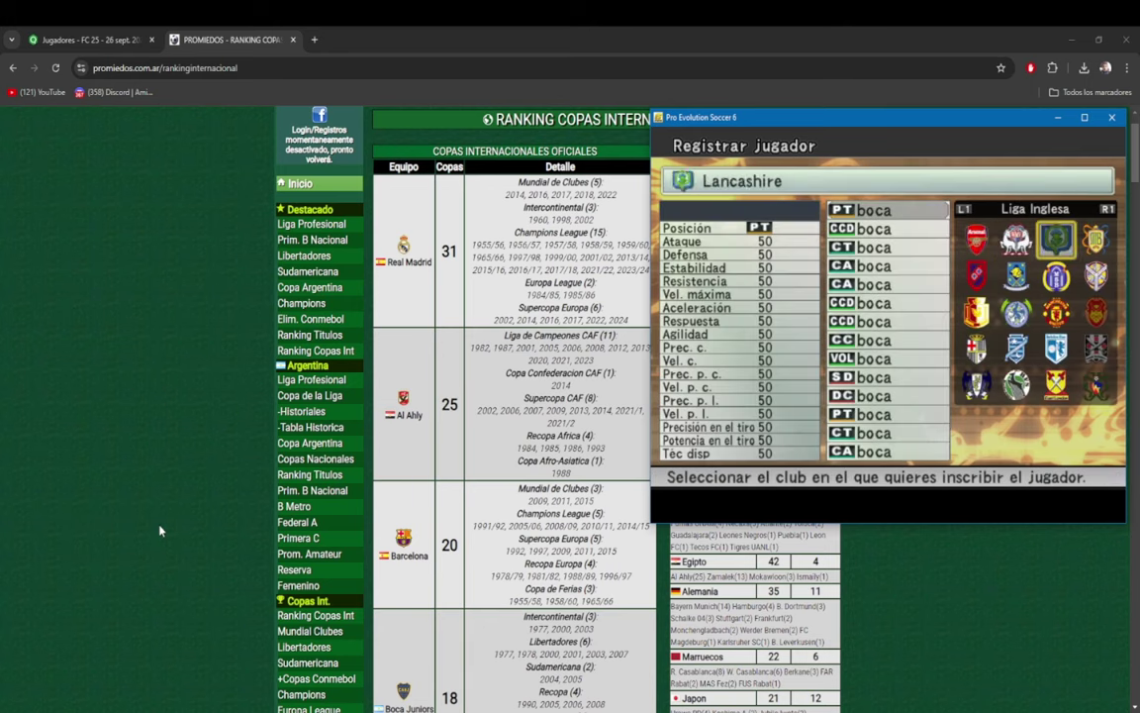
key("Right")
- Register Patagonia's next goalkeeper (PT) with another club and return to the Editar menu
key("Escape")
key("Return")
key("e")
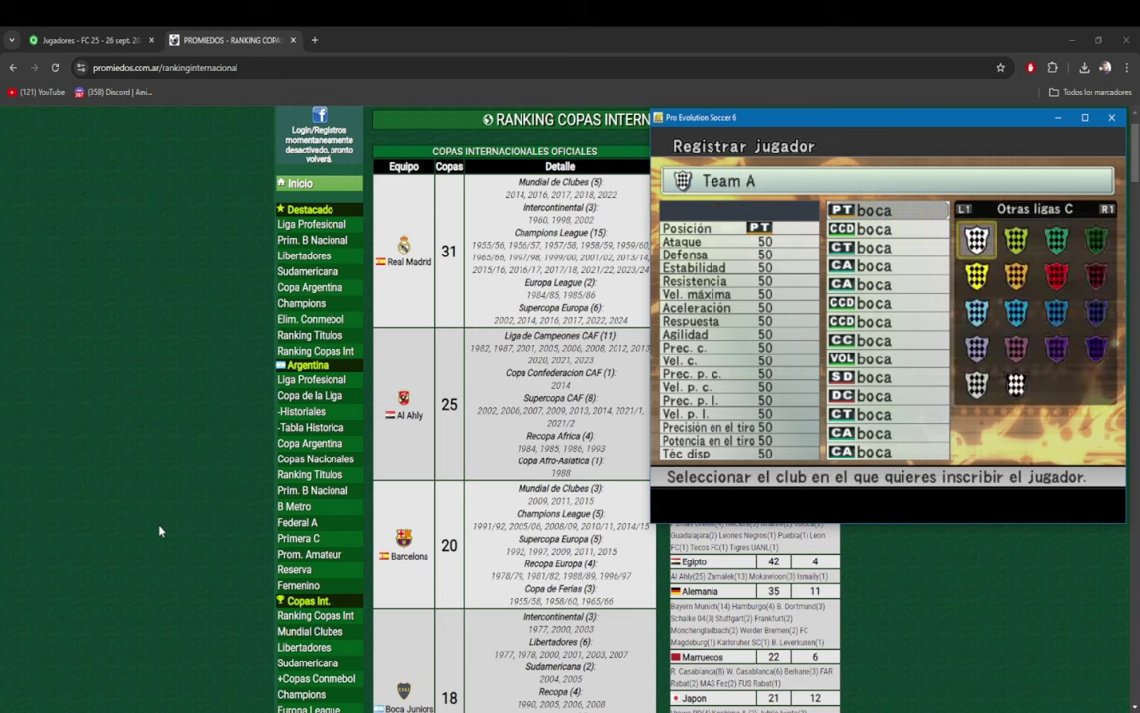
key("e")
key("Return")
key("Escape")
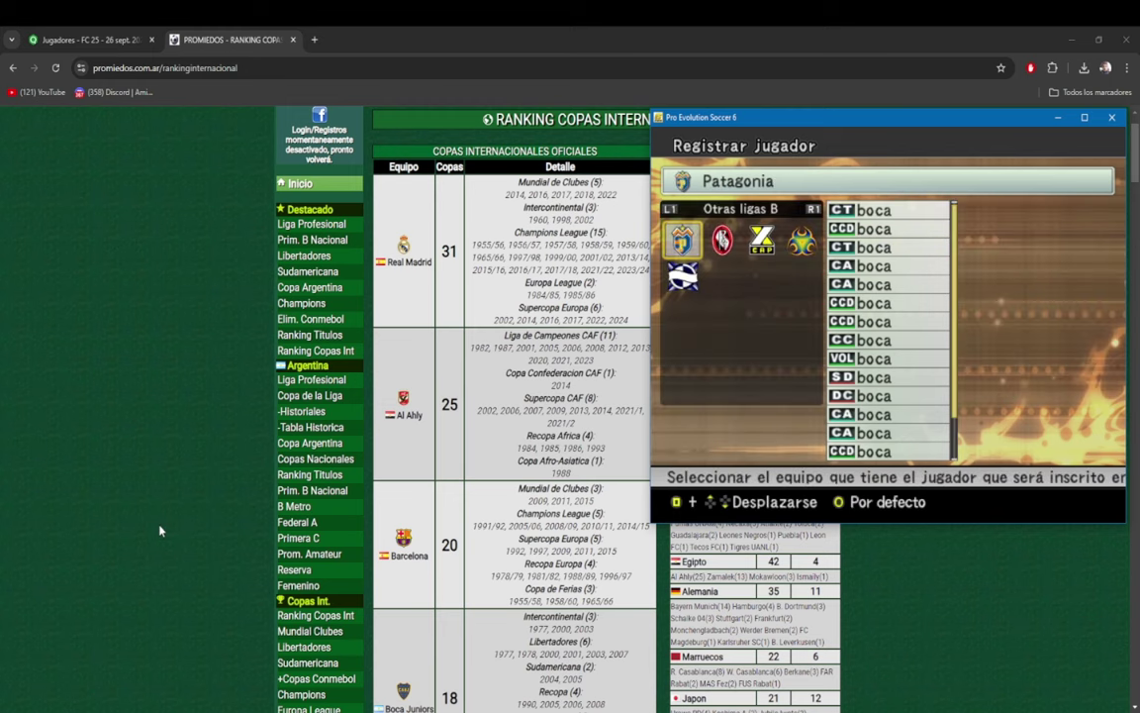
scroll(159, 531, "down", 3)
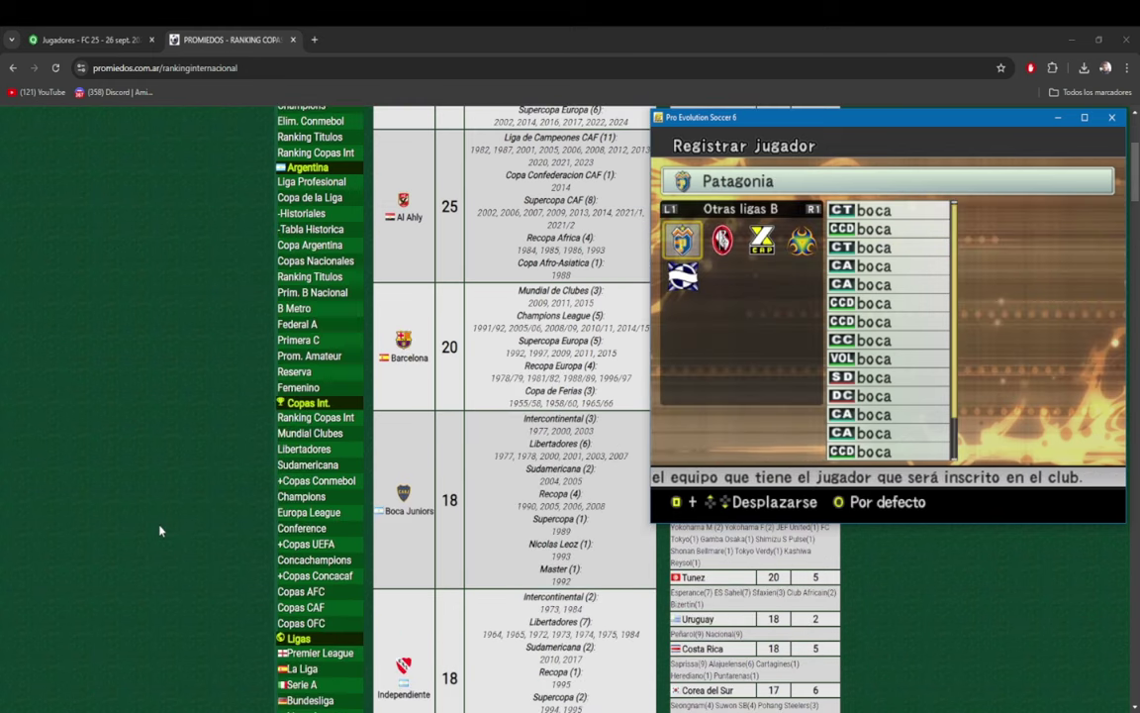
key("Escape")
key("Escape")
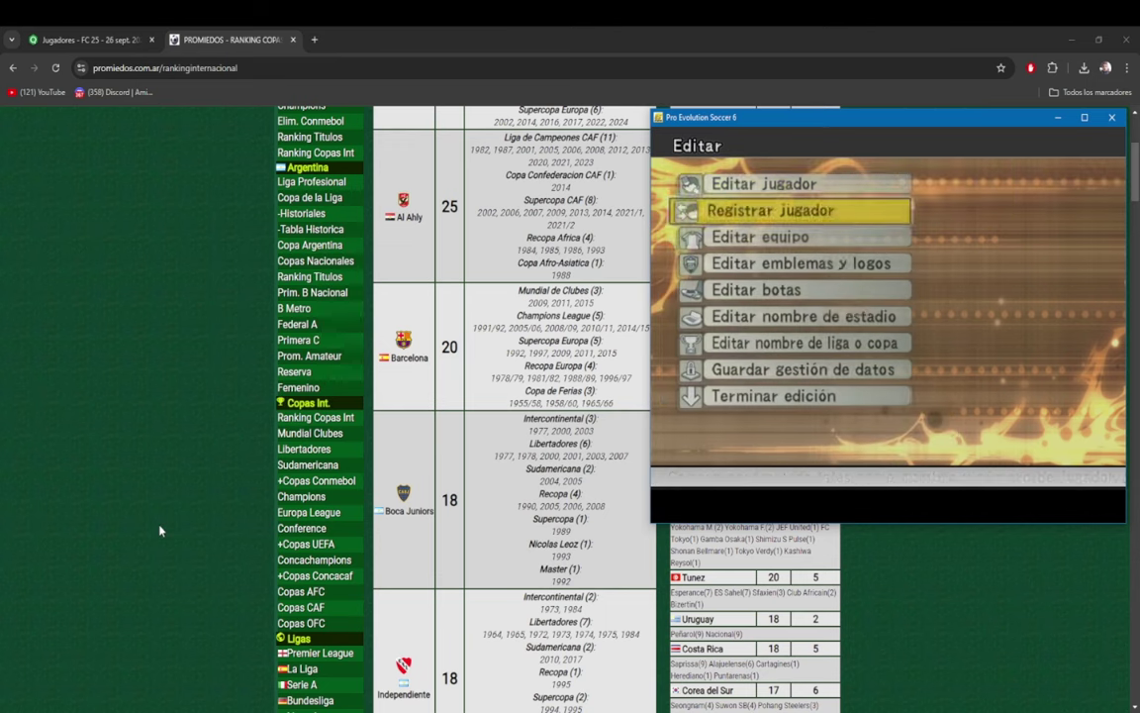
- Open Editar jugador and choose Stade Rennais FC's first-listed forward (DL) in Ligue 1
key("Return")
key("Down")
key("Return")
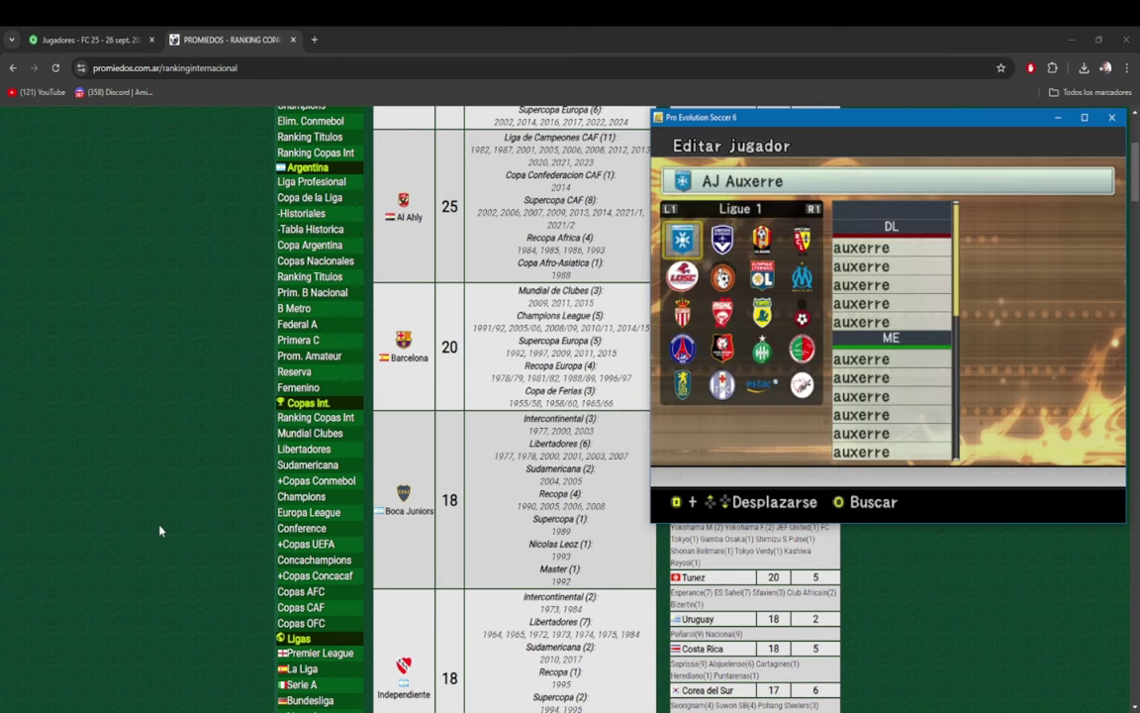
key("Right")
key("Down")
key("Down")
key("Down")
key("Right")
key("Left")
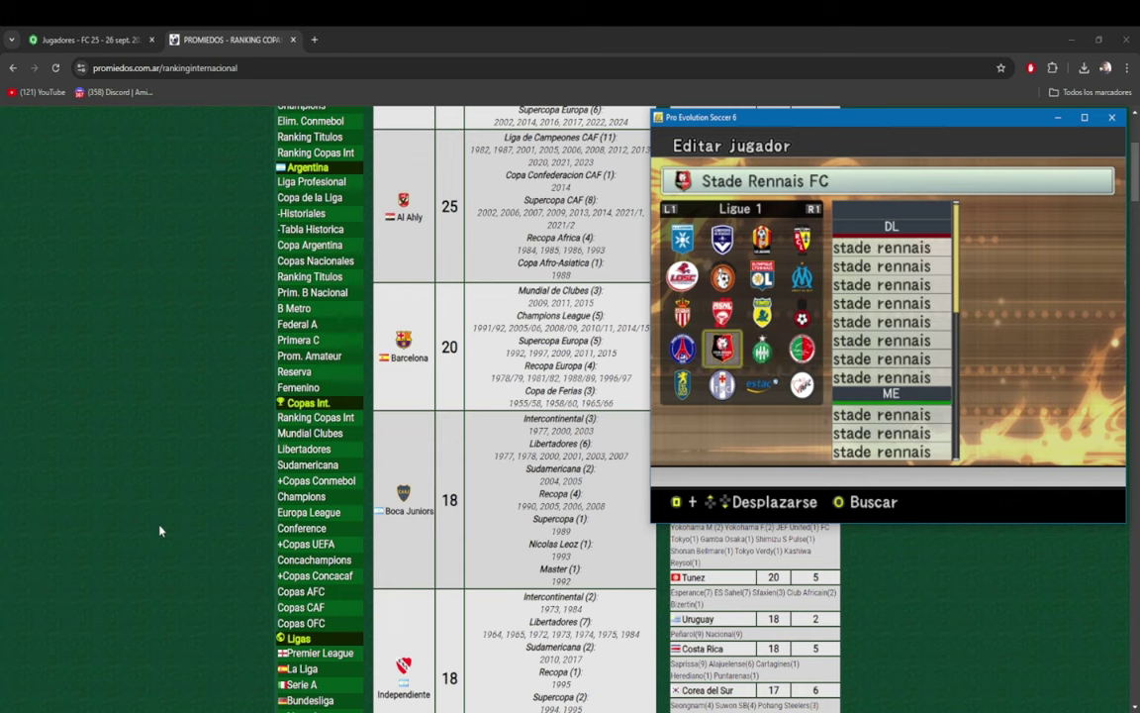
key("Return")
key("Escape")
key("Return")
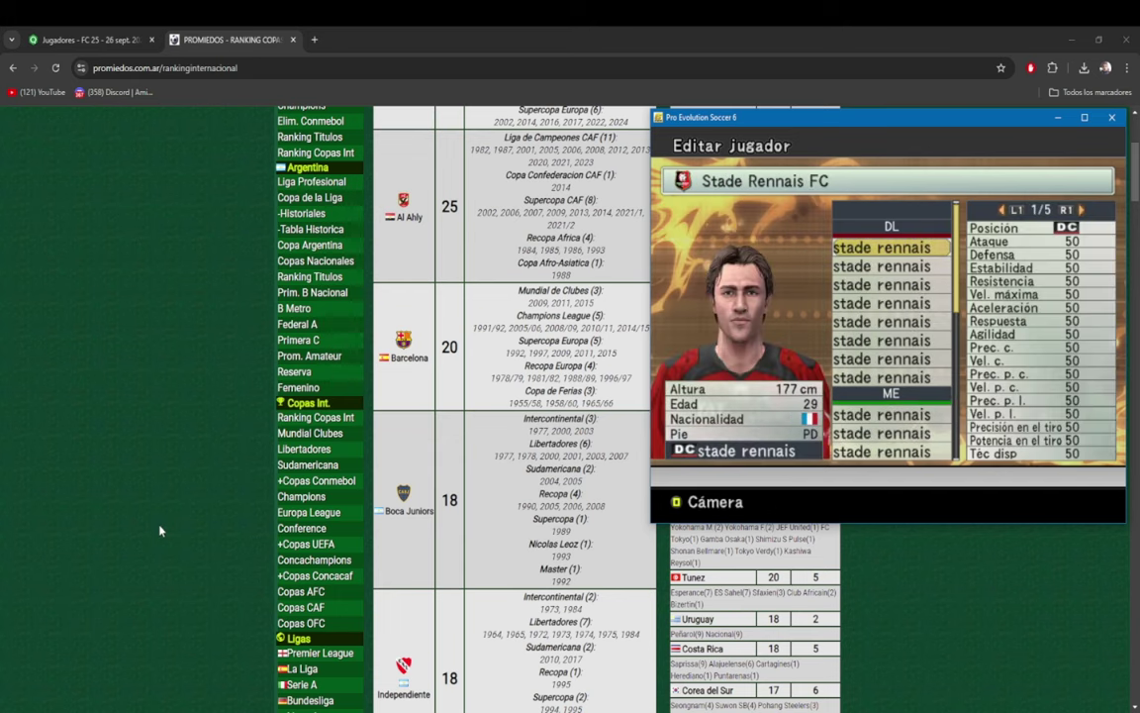
- Edit the forward's player name, replacing the text after "stade", and return to the league selection
key("Return")
key("Return")
key("Return")
key("BackSpace")
key("BackSpace")
key("BackSpace")
key("BackSpace")
key("BackSpace")
key("BackSpace")
key("BackSpace")
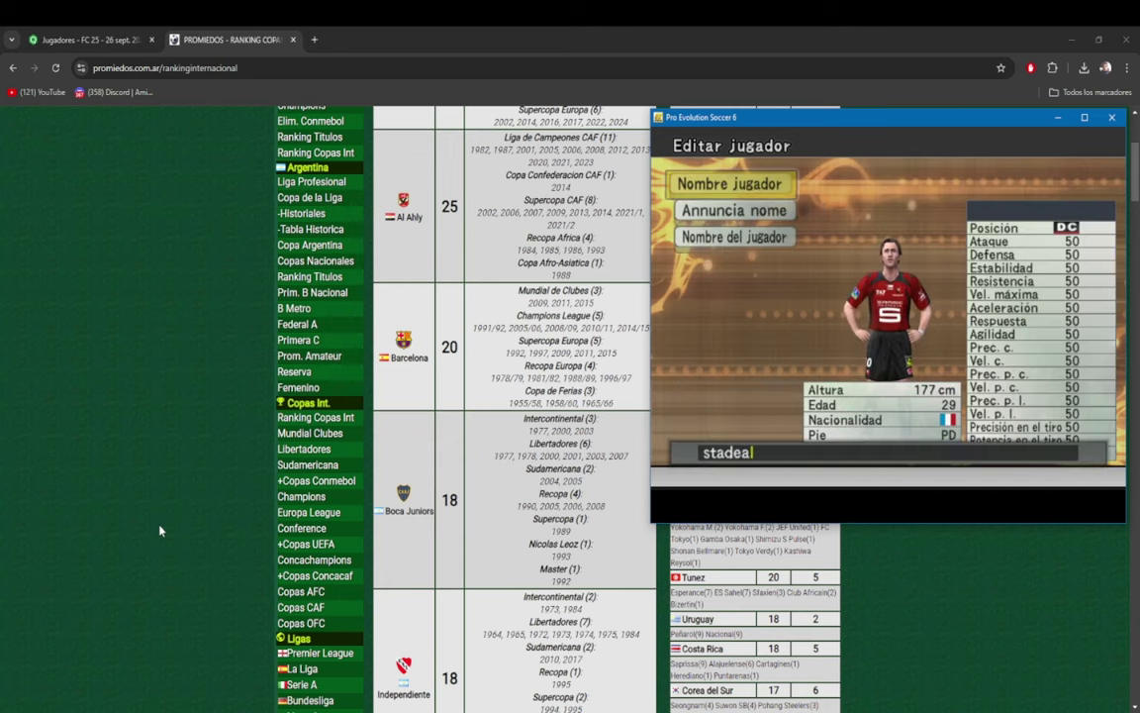
type("dinnad")
key("Return")
key("Escape")
key("Escape")
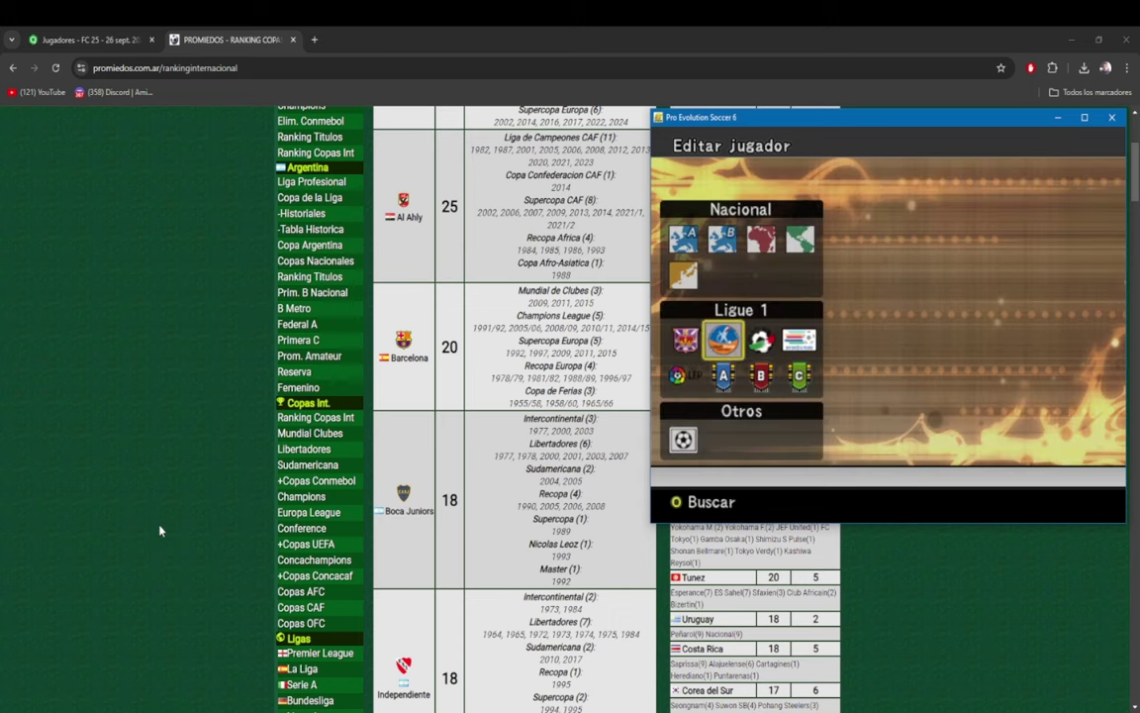
- Display Liga Inglesa in Editar jugador, highlight South East London Reds, and examine the clubs ranked below Boca Juniors
key("Down")
key("Left")
key("Return")
key("Escape")
key("Return")
key("Escape")
key("Up")
key("Return")
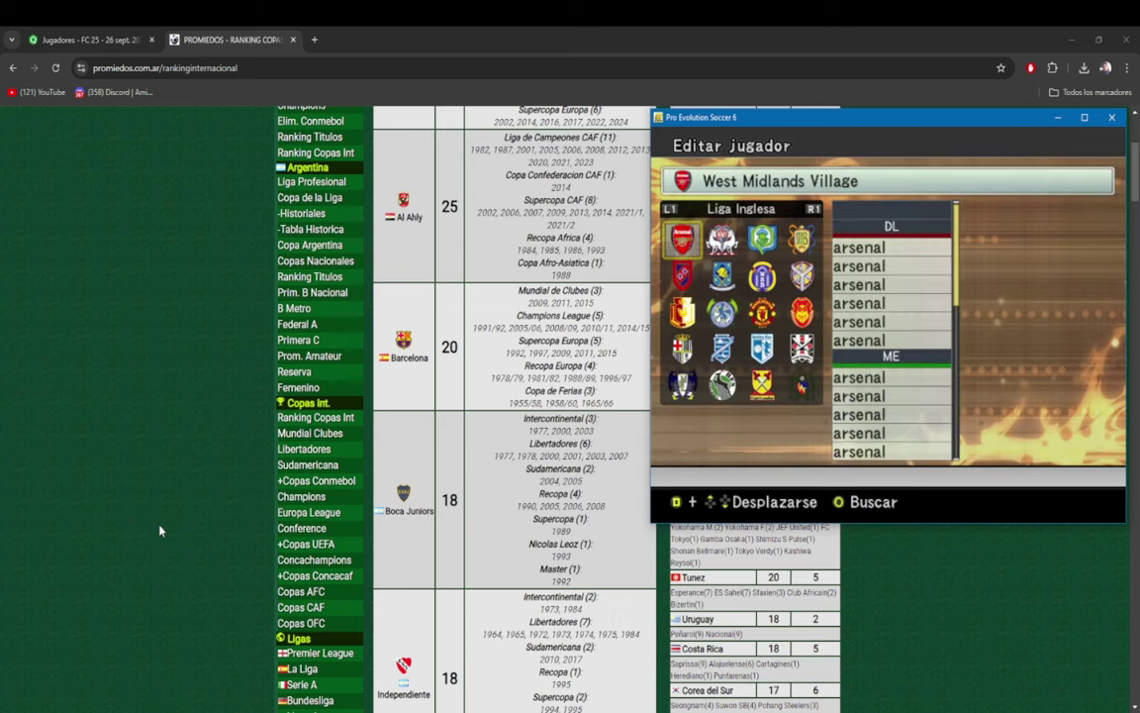
key("Down")
scroll(160, 532, "down", 2)
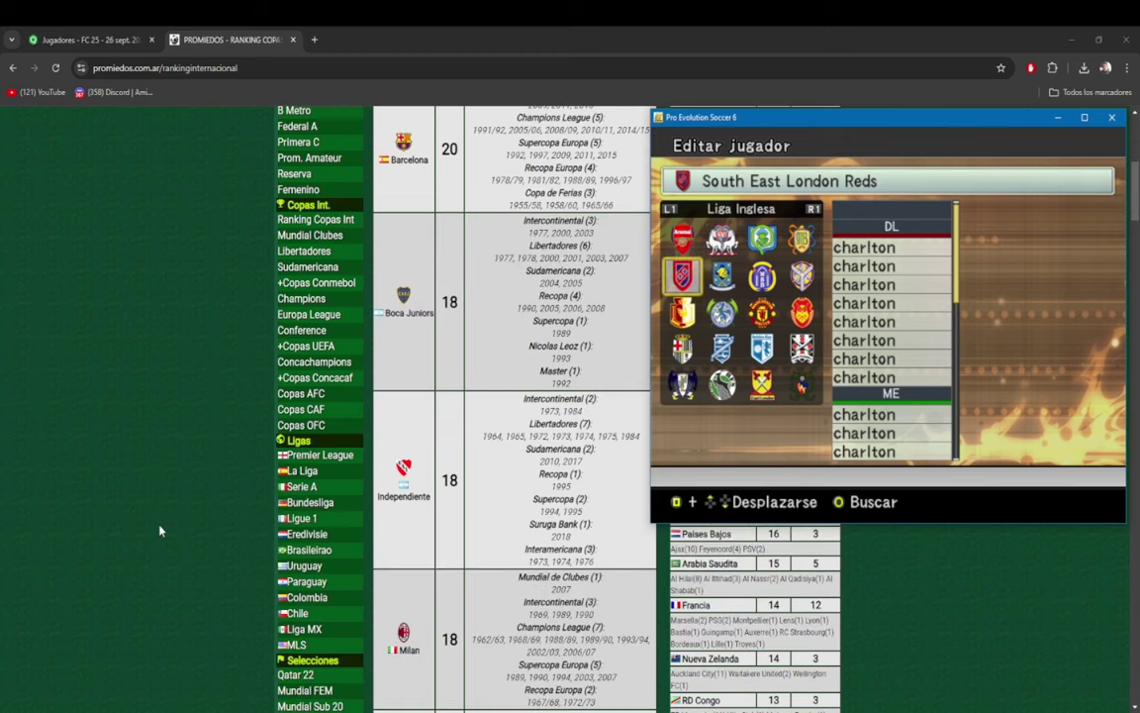
- Leave Editar jugador, open Registrar jugador and display Pompy's squad in Serie A
key("Escape")
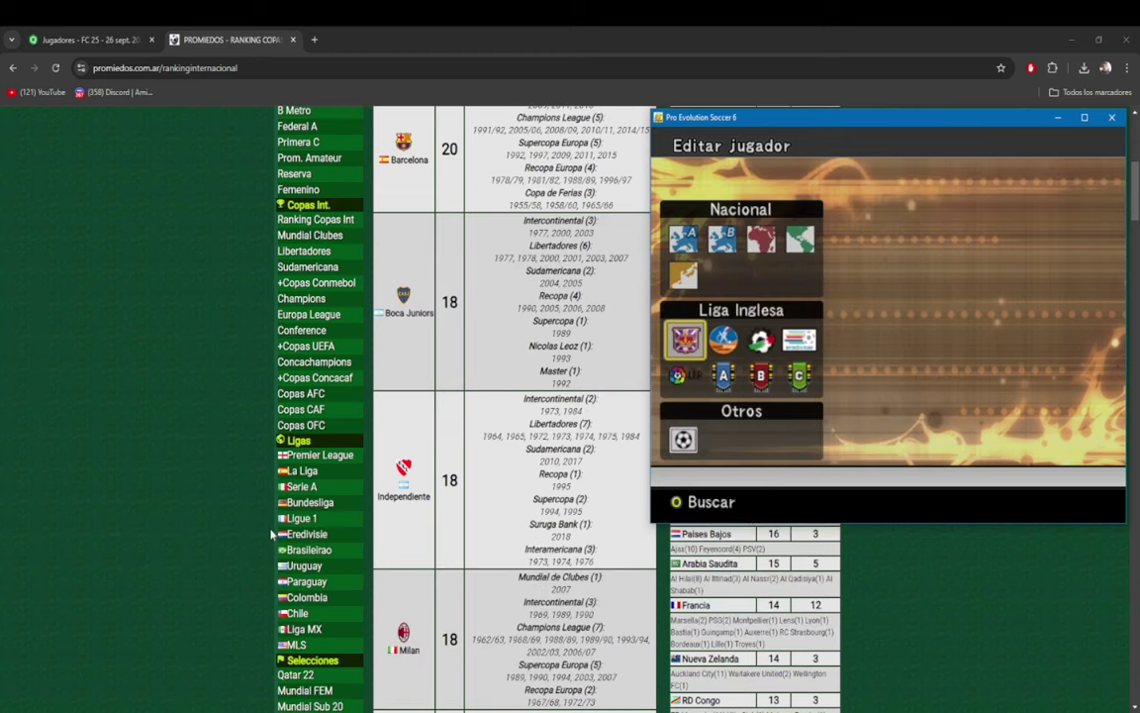
key("Return")
key("Escape")
key("Escape")
key("Down")
key("Return")
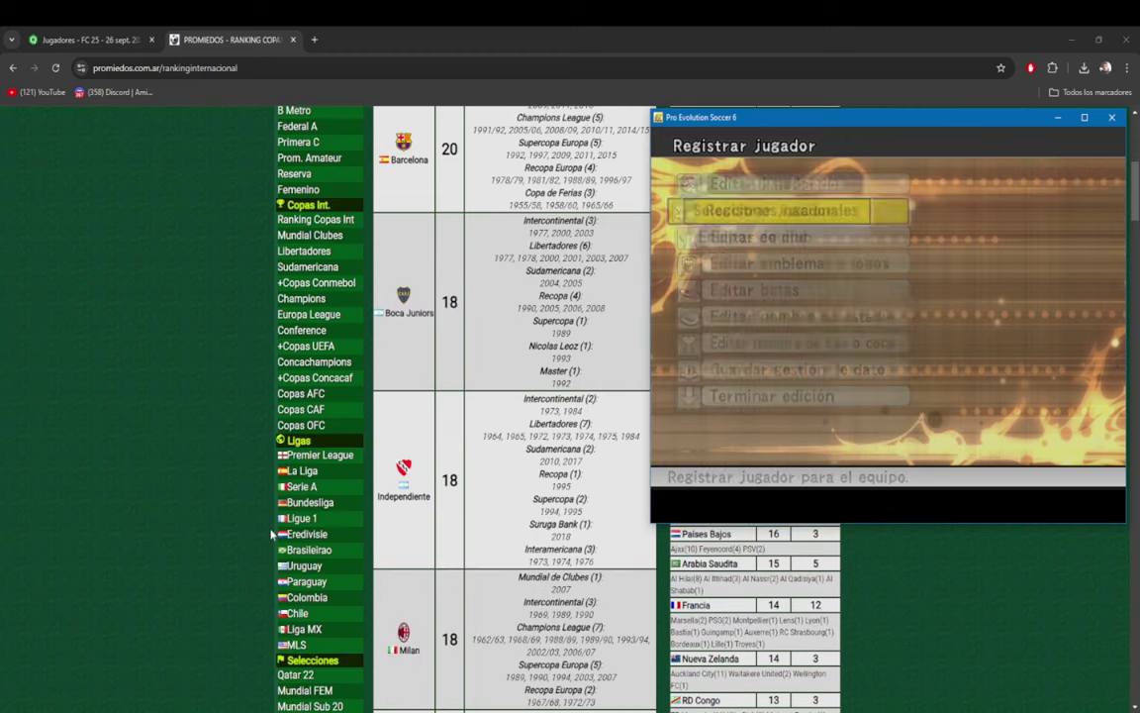
key("Return")
key("Down")
key("Right")
key("Right")
key("Return")
key("Left")
key("Down")
key("Down")
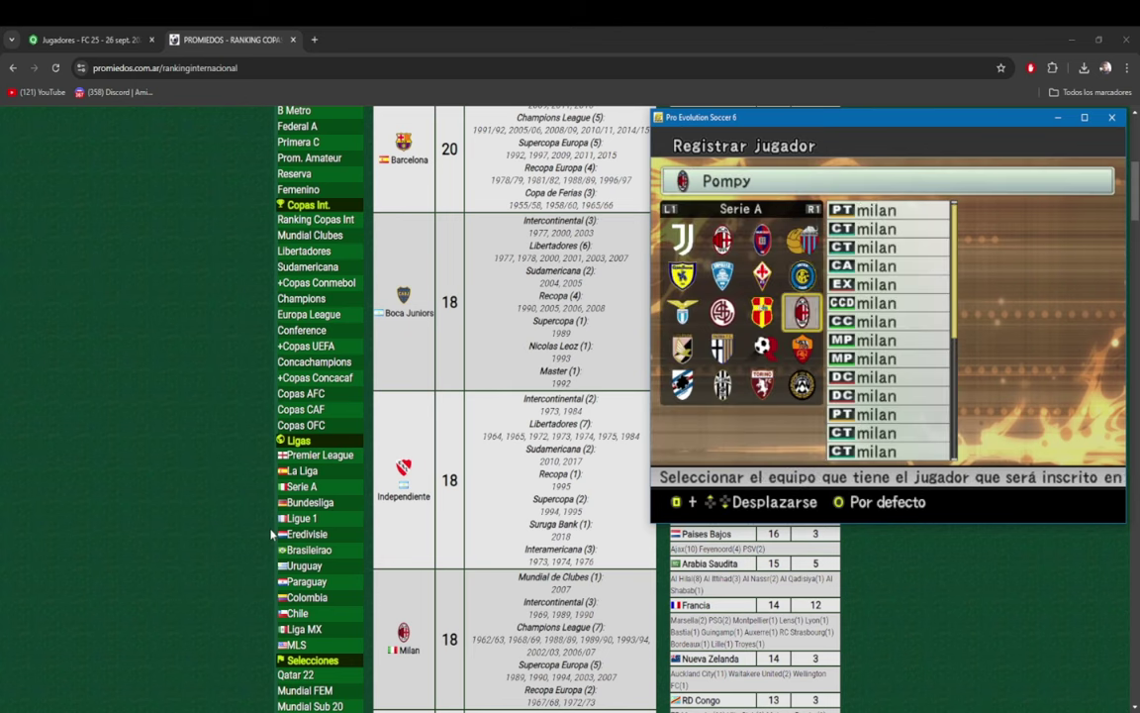
- Register Pompy's first-listed goalkeeper (PT) with London FC in Liga Inglesa
key("Return")
key("Return")
key("q")
key("q")
key("q")
key("q")
key("q")
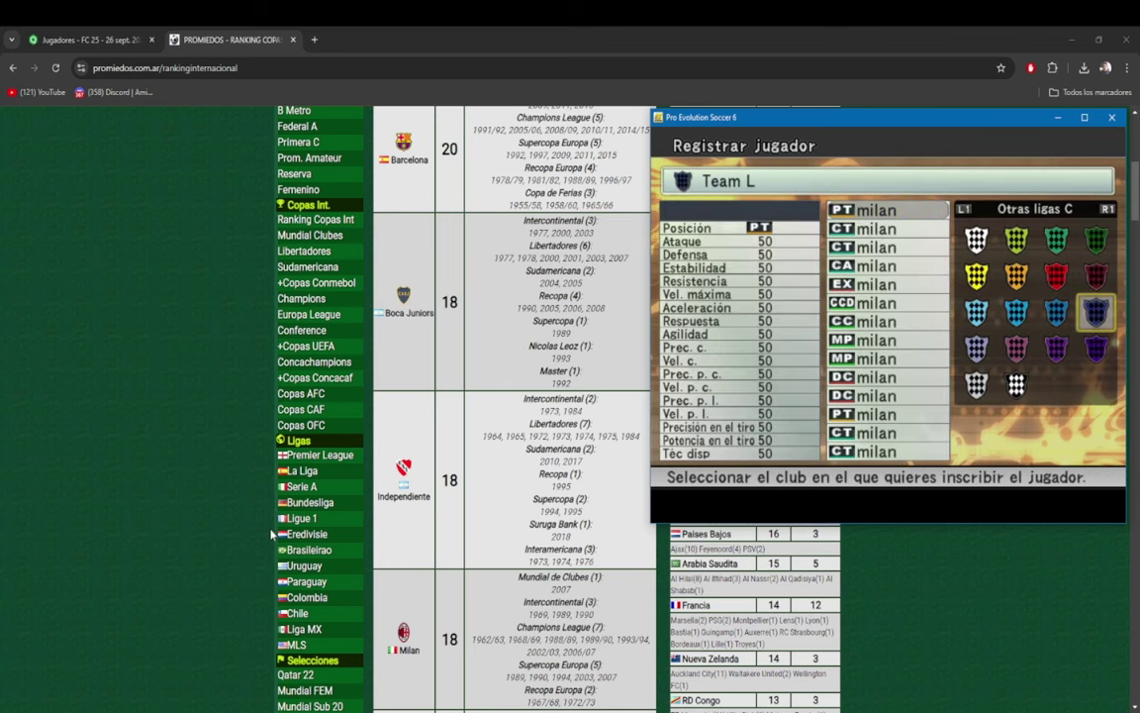
key("e")
key("e")
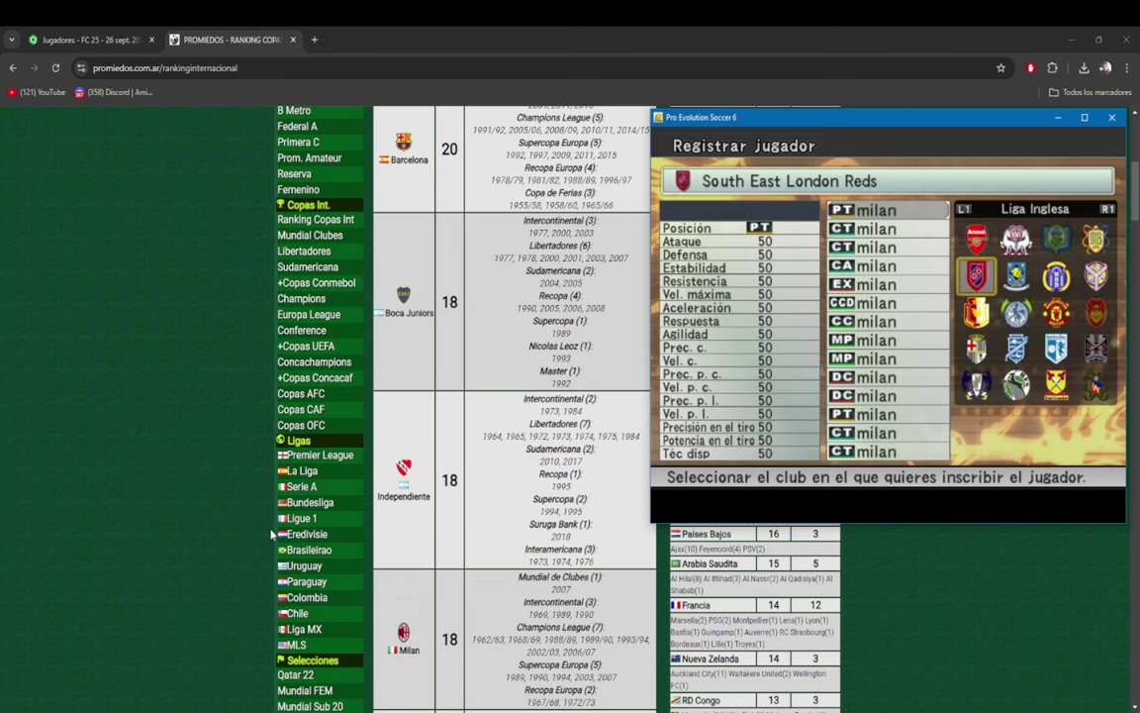
key("Right")
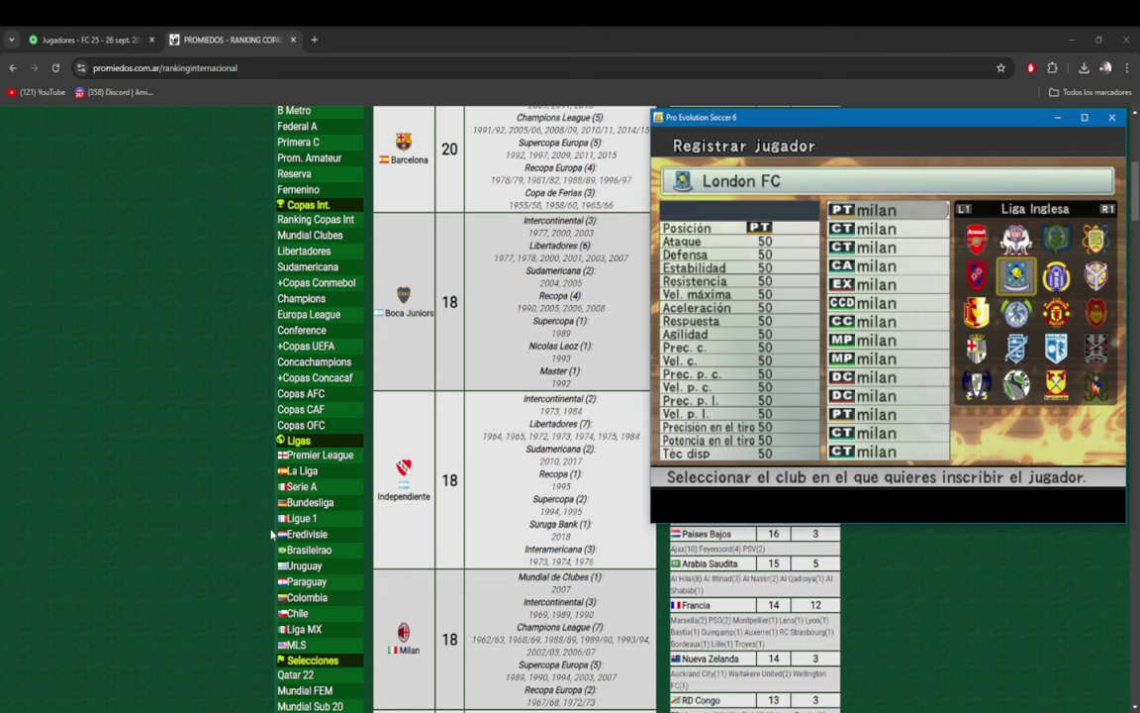
key("Return")
- Review the ranking from Al Ahly to Independiente, leave Registrar jugador and display the Liga Inglesa clubs in Editar jugador
scroll(447, 431, "up", 3)
scroll(447, 432, "down", 1)
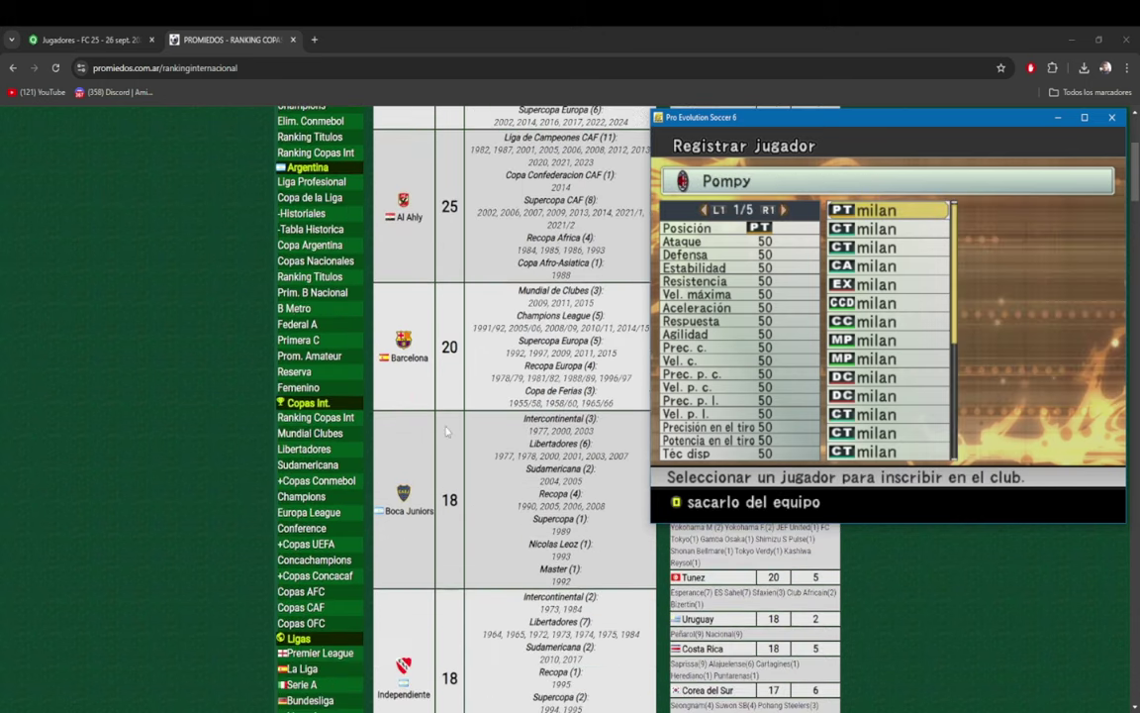
key("Escape")
key("Escape")
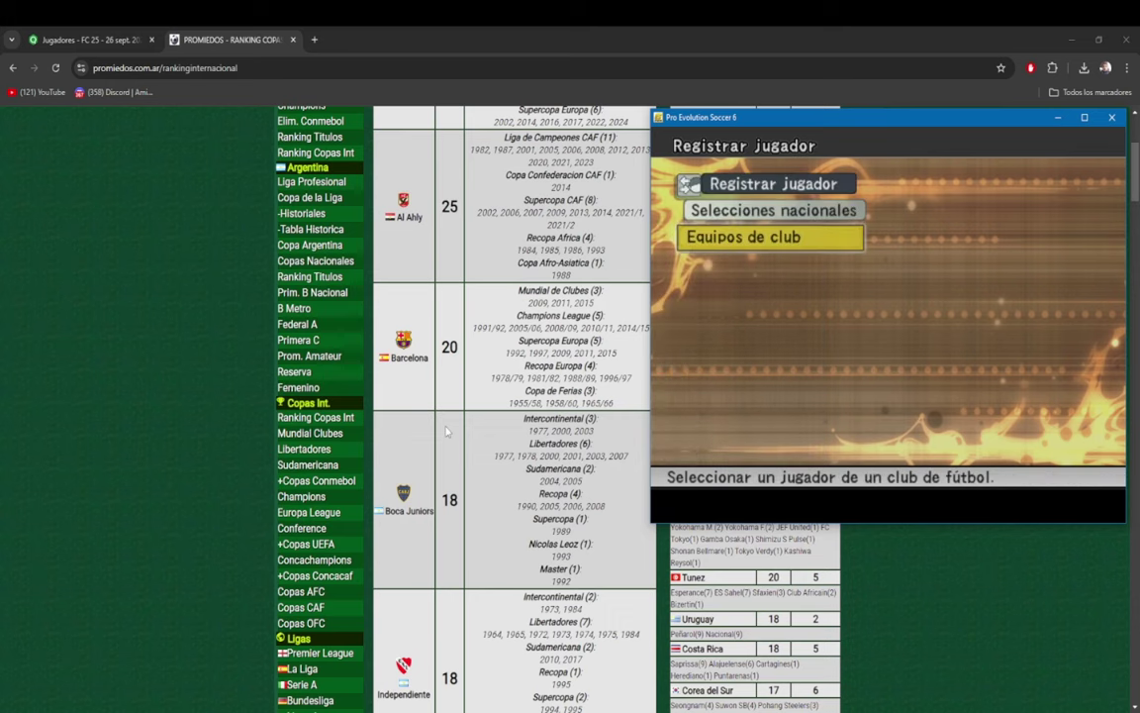
key("Escape")
key("Escape")
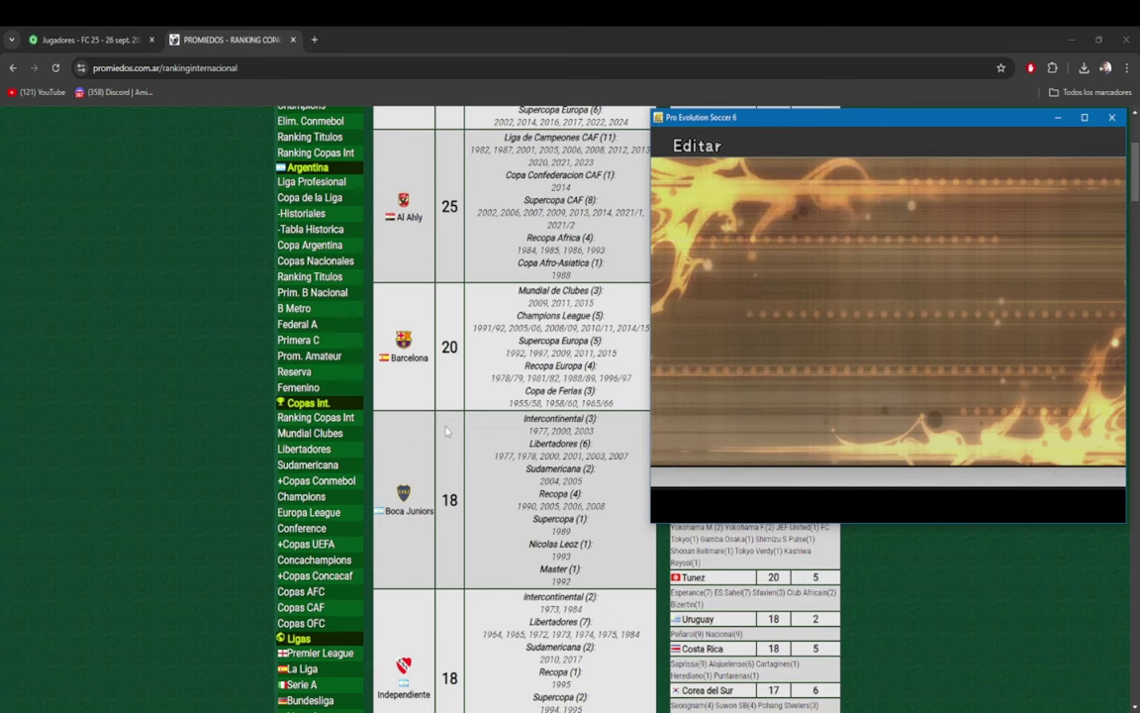
key("Down")
key("Down")
key("Return")
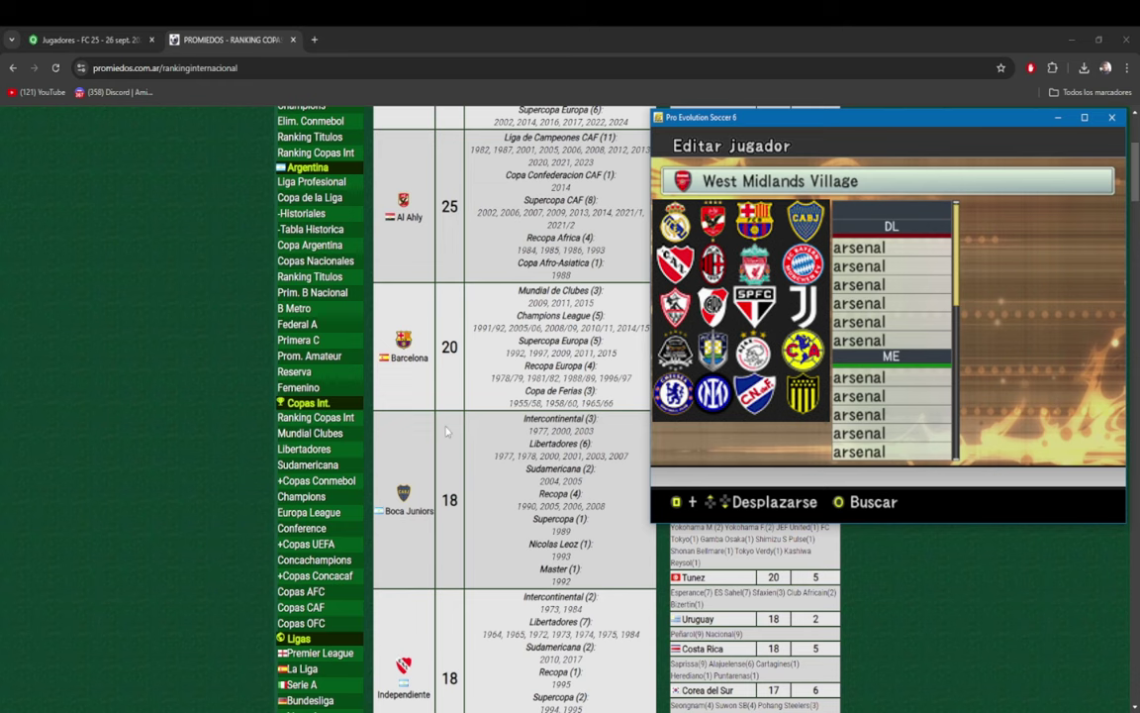
- Leave Editar jugador, return to the main menu and quit Pro Evolution Soccer 6 to Windows
key("Return")
key("Escape")
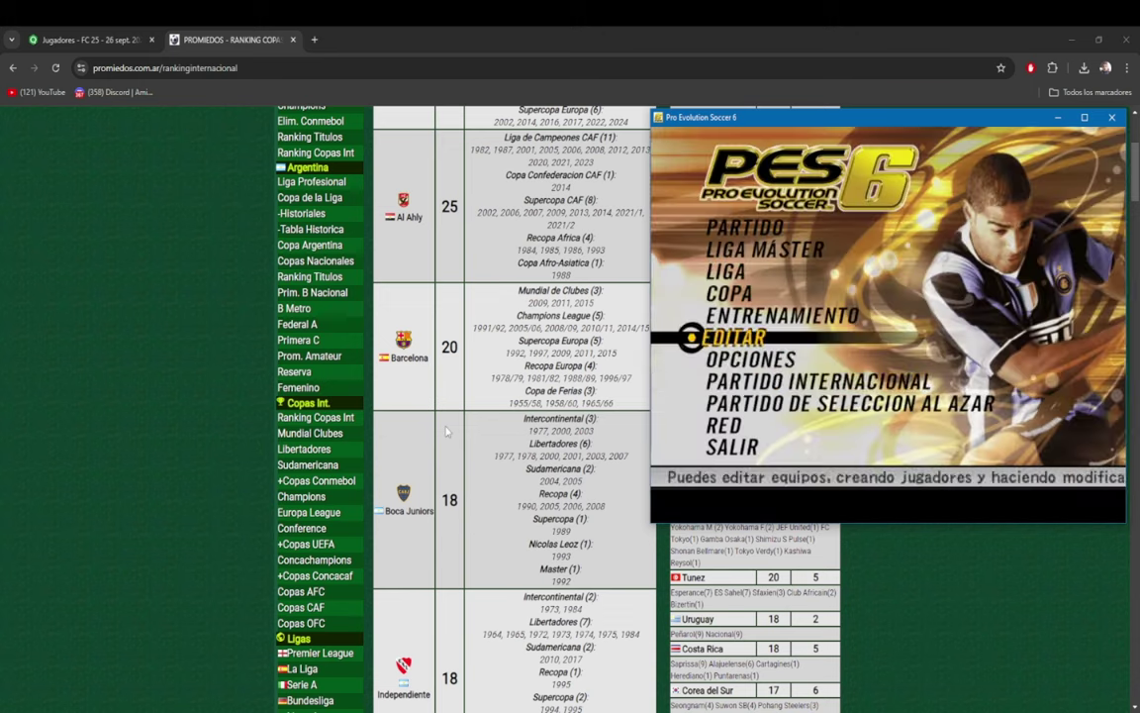
key("Down")
key("Down")
key("Down")
key("Down")
key("Down")
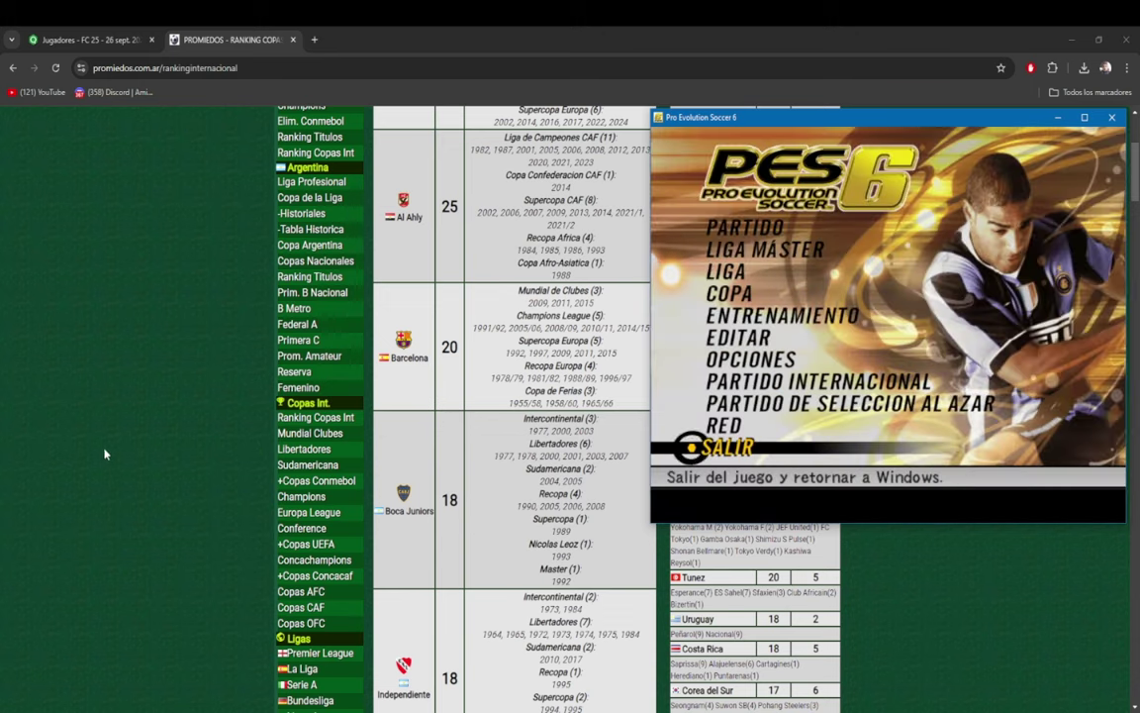
key("Return")
key("Return")
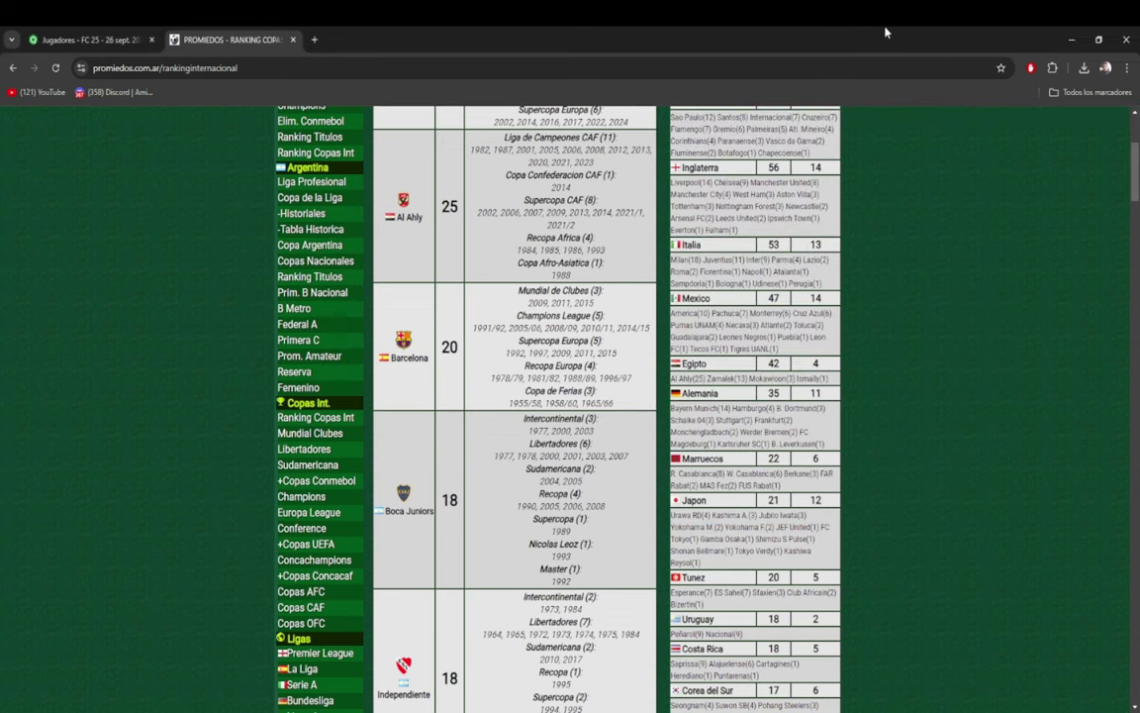
- Minimize the browser, launch Pro Evolution Soccer 6 from the desktop shortcut "patch - Acceso directo" and choose Español as the language
left_click(1058, 44)
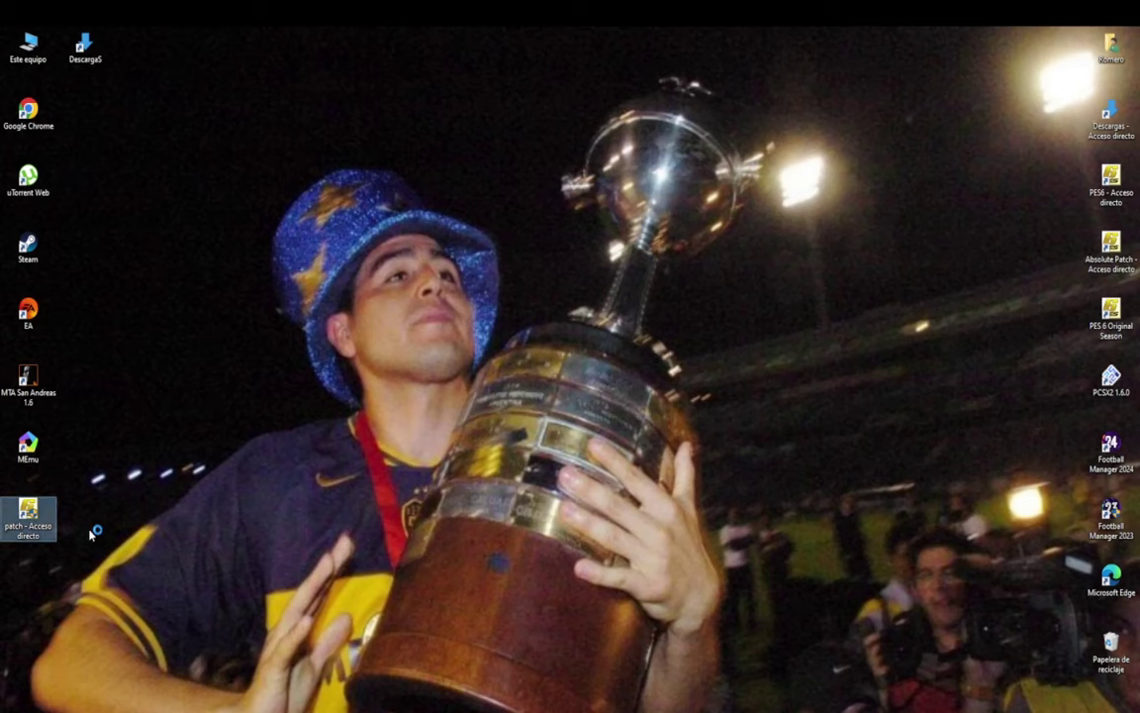
double_click(19, 526)
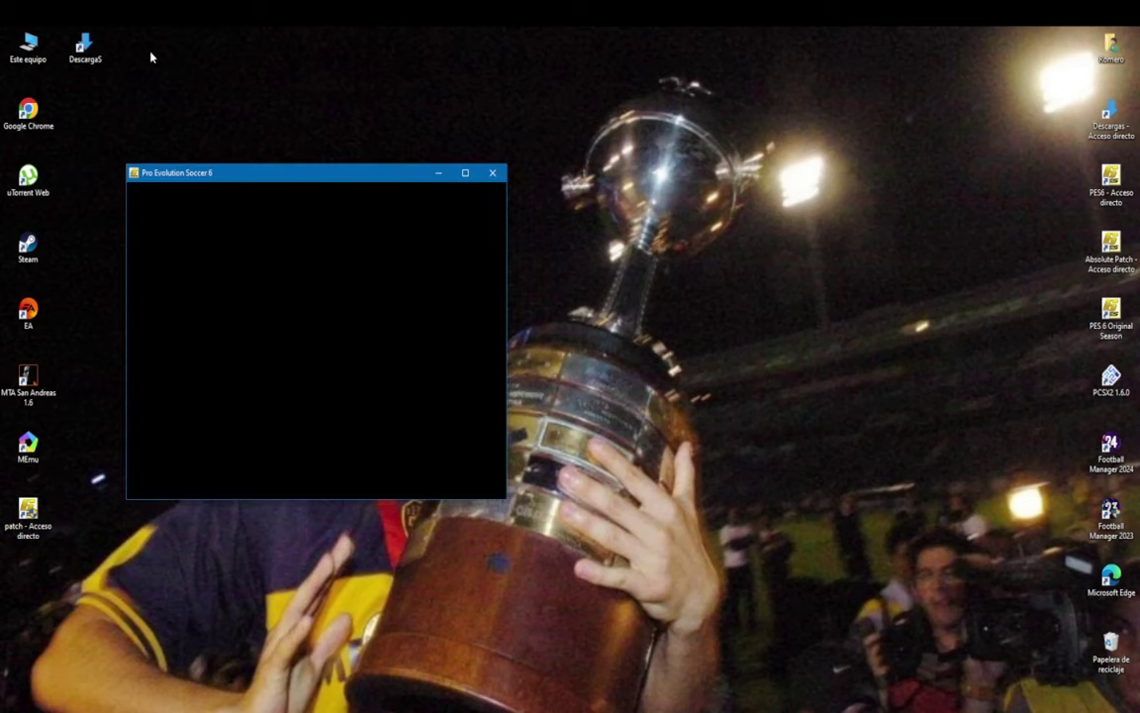
left_click_drag(240, 179, 397, 181)
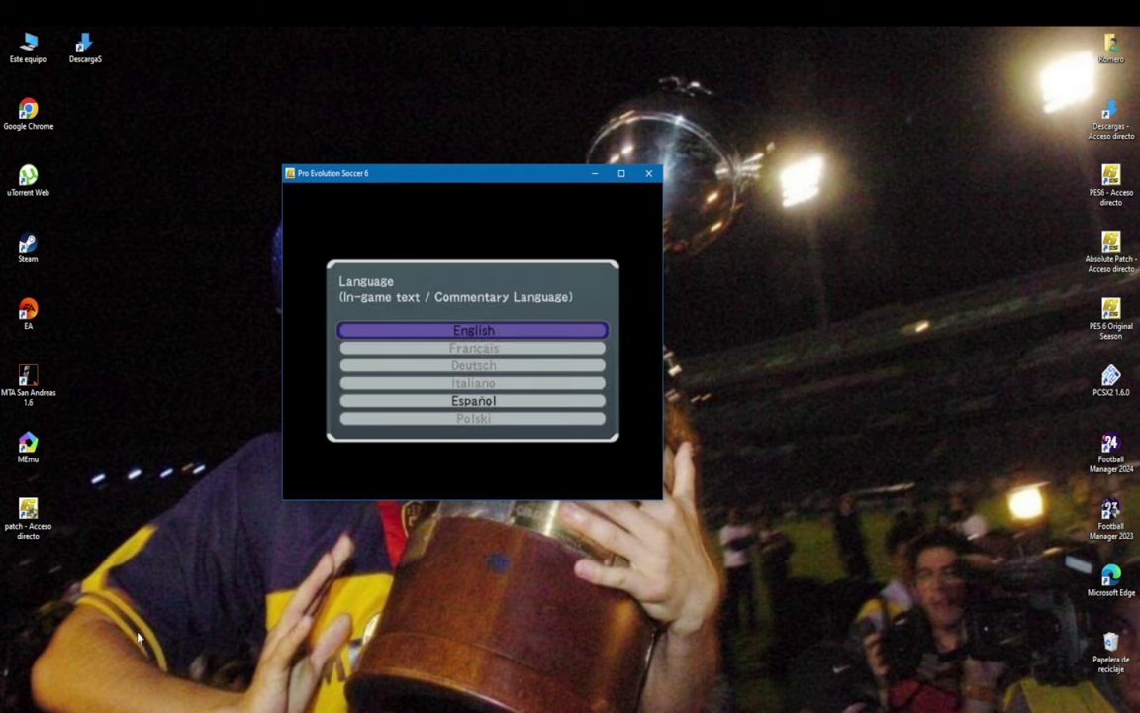
key("Down")
key("Return")
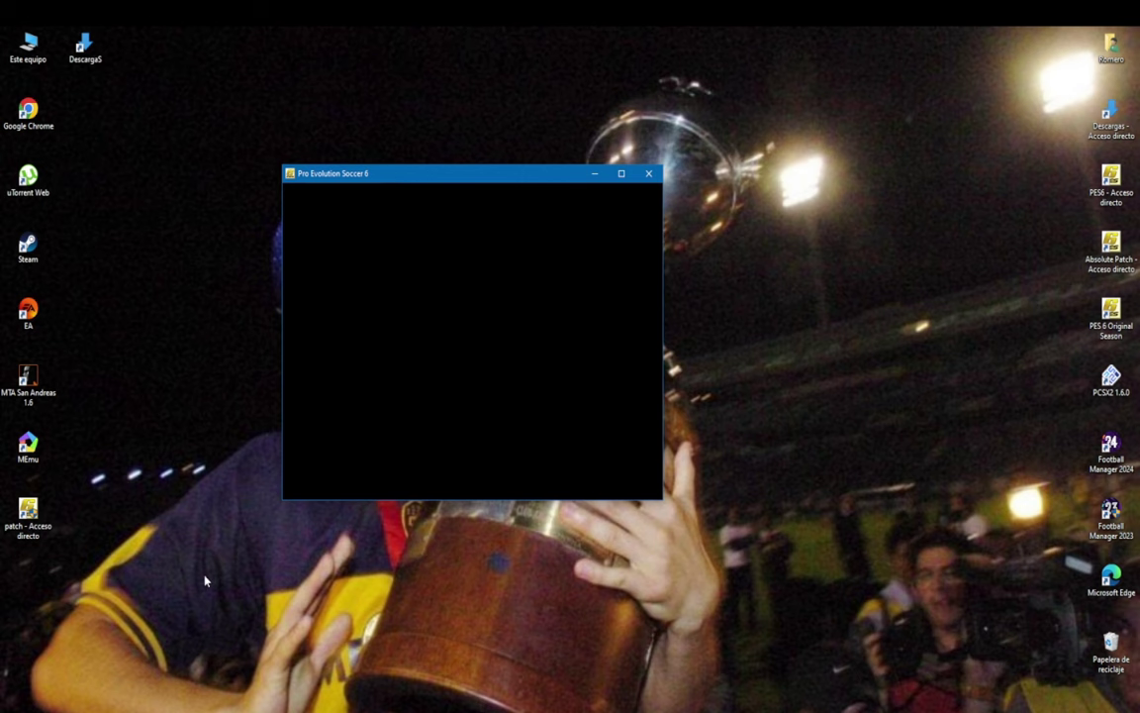